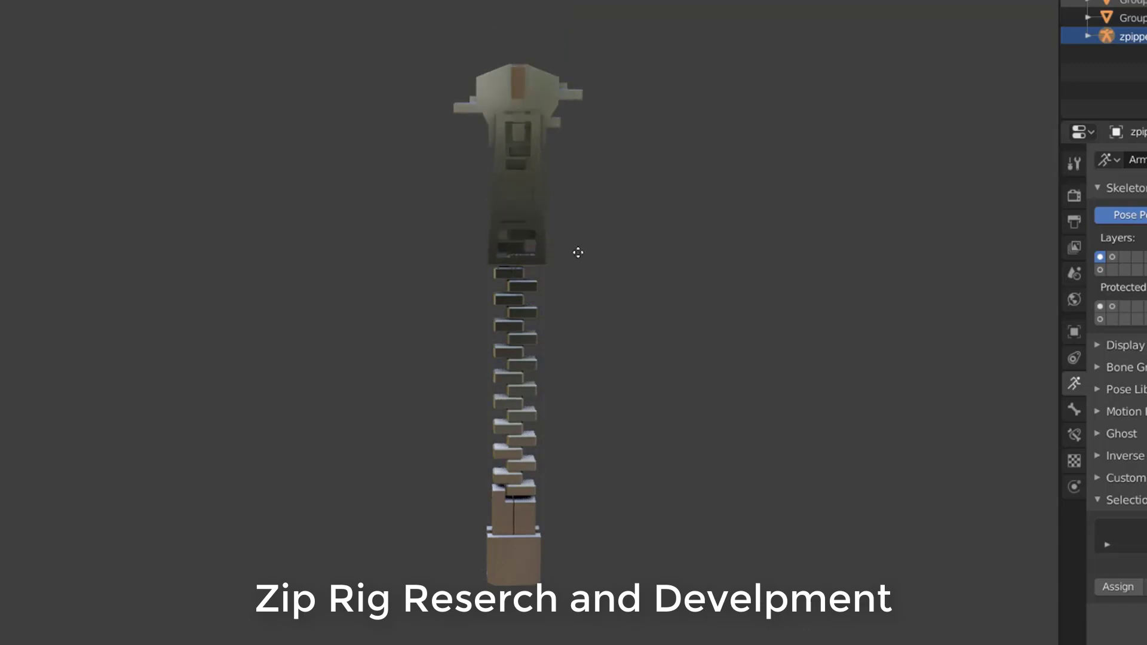
# Step: Slide the finished zipper rig's pull down and back up along the teeth to test opening and closing
pyautogui.click(570, 405)
pyautogui.moveTo(570, 405); pyautogui.dragTo(497, 366, button='middle')
pyautogui.press('g')
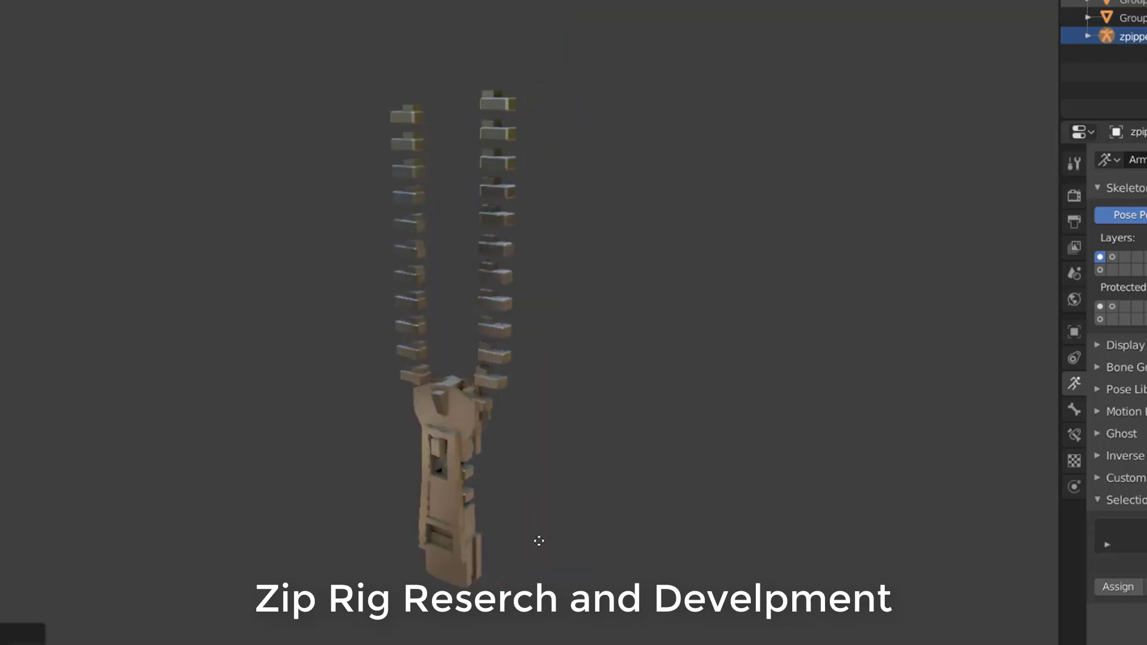
pyautogui.click(564, 615)
pyautogui.moveTo(564, 615); pyautogui.dragTo(609, 524, button='middle')
pyautogui.press('g')
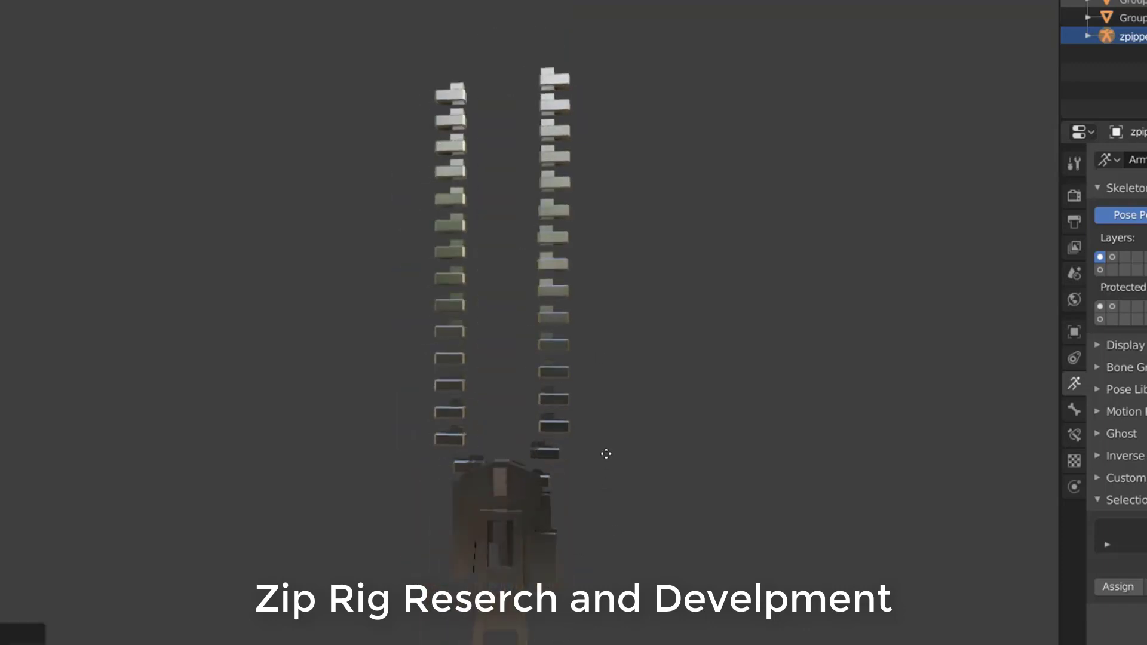
pyautogui.click(670, 302)
pyautogui.moveTo(670, 302); pyautogui.dragTo(737, 305, button='middle')
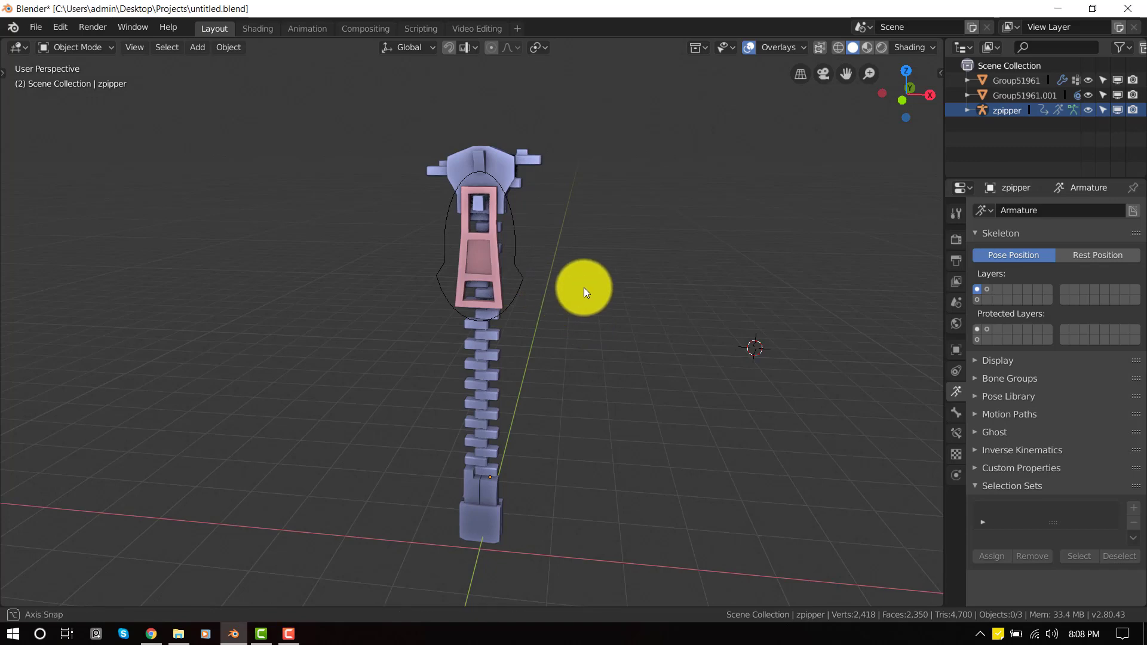
# Step: Put the zpipper armature in Pose Mode and move its pull bone down to the base so the teeth separate
pyautogui.press('KP_1')
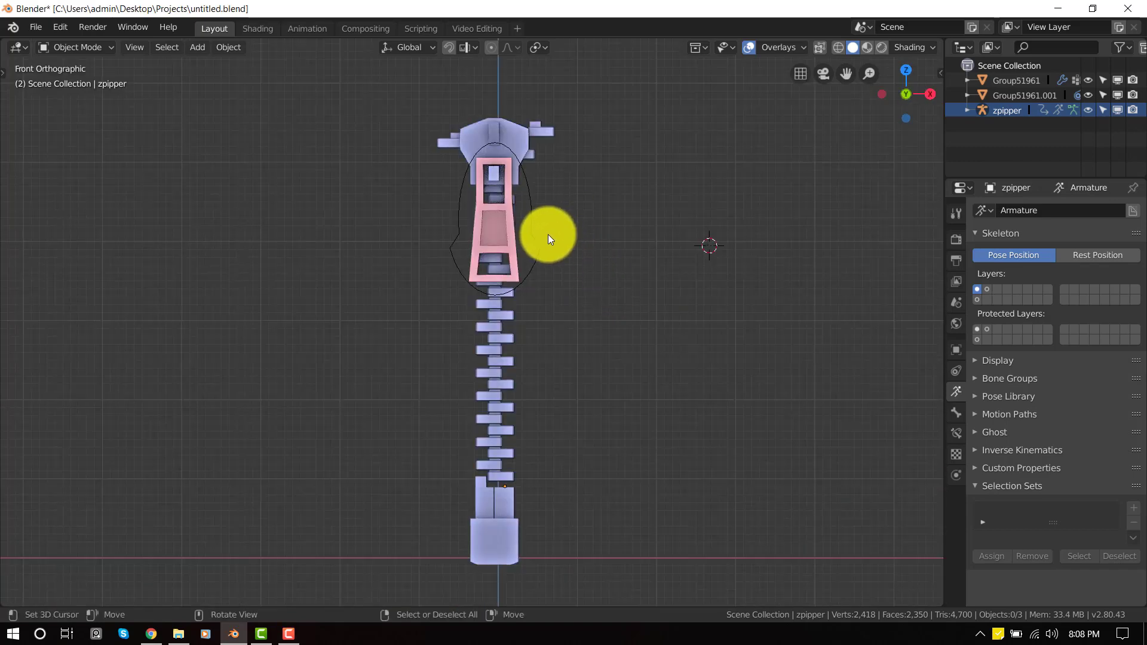
pyautogui.moveTo(535, 228); pyautogui.dragTo(494, 230, button='middle')
pyautogui.hotkey('ctrl', 'Tab')
pyautogui.press('g')
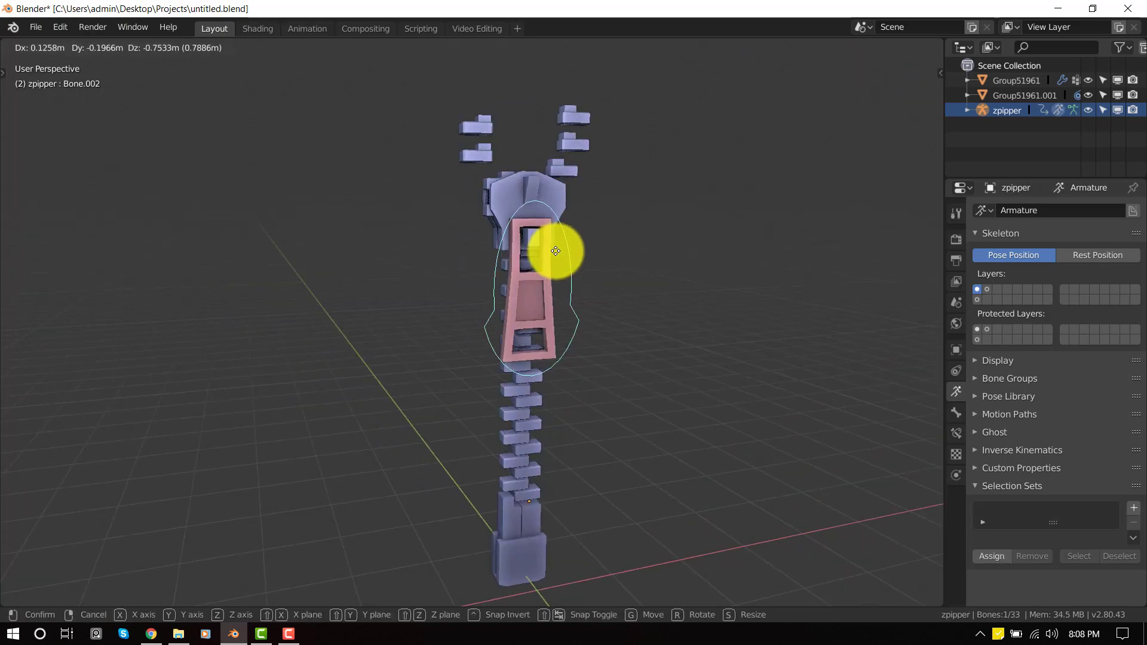
pyautogui.click(556, 251)
pyautogui.moveTo(556, 251); pyautogui.dragTo(556, 278, button='middle')
pyautogui.scroll(2, 532, 297)
pyautogui.scroll(-3, 534, 297)
pyautogui.press('g')
pyautogui.click(545, 468)
# Step: Examine the opened zipper teeth and the pull from above, the side and the front
pyautogui.moveTo(546, 442); pyautogui.dragTo(616, 412, button='middle')
pyautogui.moveTo(617, 417); pyautogui.dragTo(631, 209)
pyautogui.moveTo(631, 209); pyautogui.dragTo(632, 180, button='middle')
pyautogui.moveTo(632, 115); pyautogui.dragTo(625, 350)
pyautogui.moveTo(637, 272); pyautogui.dragTo(589, 268, button='middle')
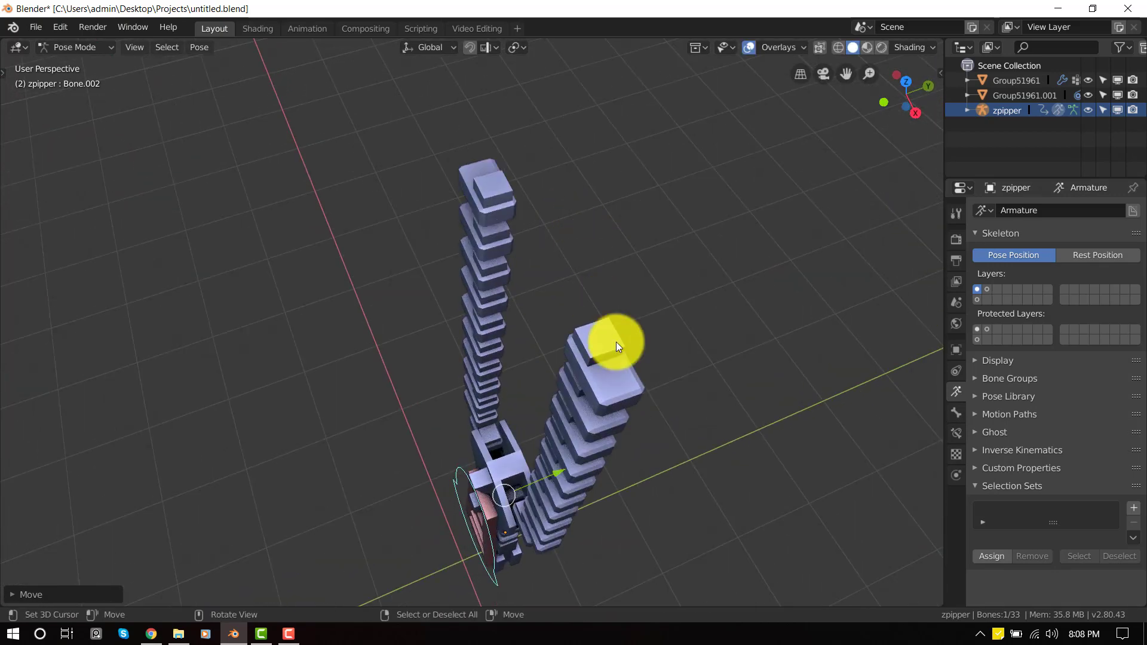
pyautogui.moveTo(563, 394); pyautogui.dragTo(656, 353, button='middle')
pyautogui.scroll(-2, 633, 378)
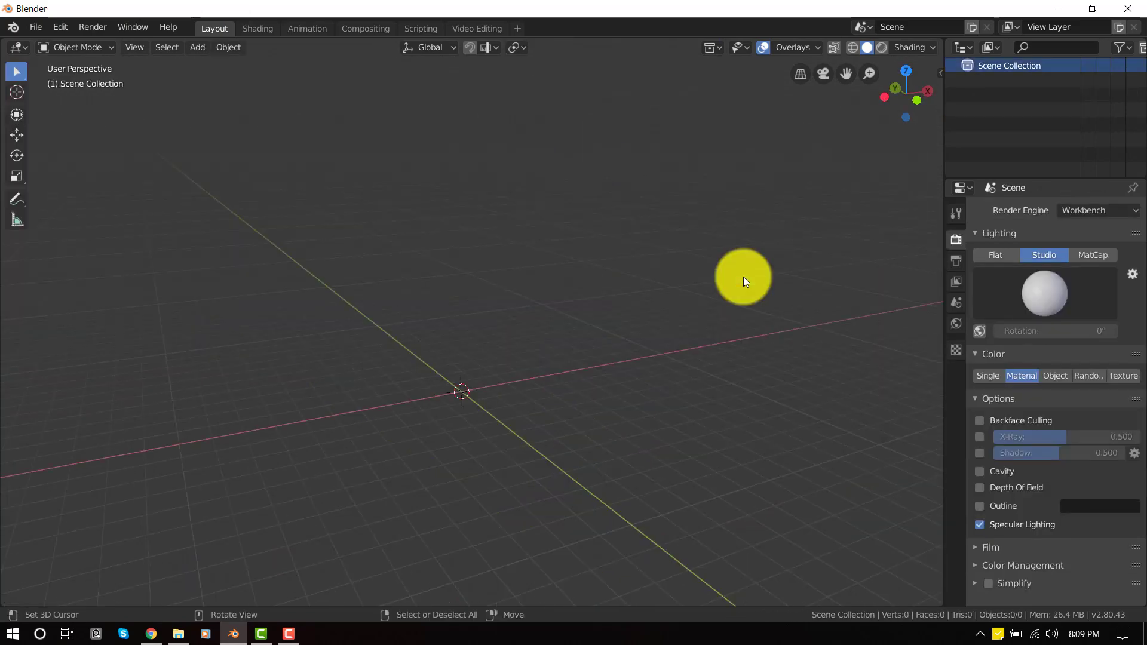
# Step: Add a cube in front view and move it onto the ground line just to the negative X side of the origin
pyautogui.press('KP_1')
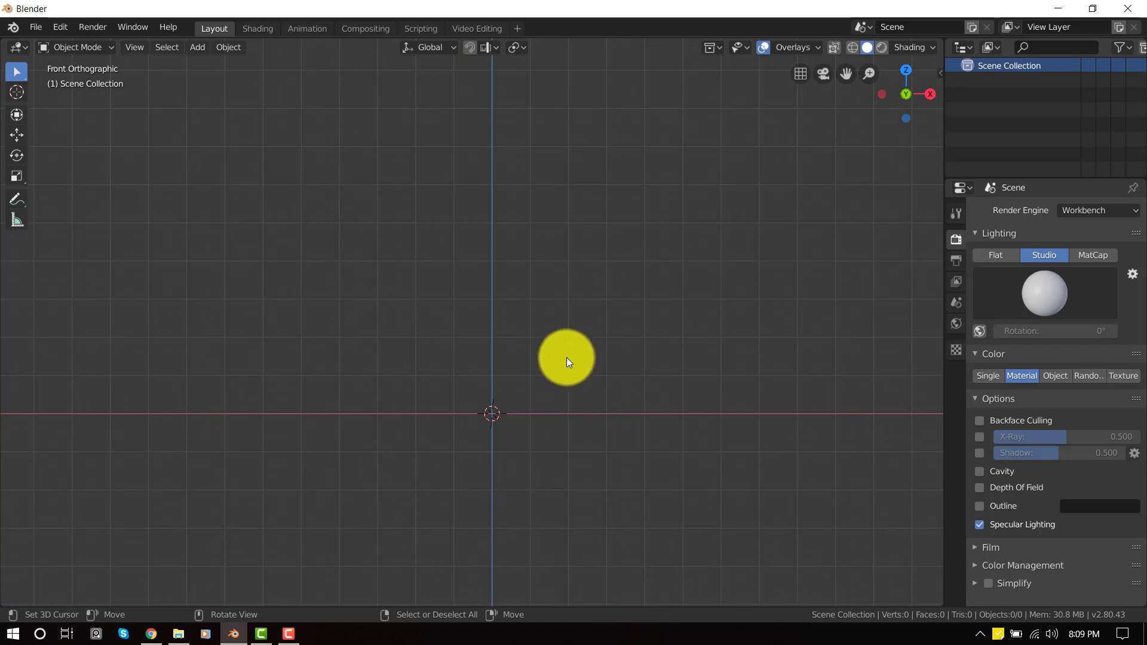
pyautogui.hotkey('shift', 'a')
pyautogui.moveTo(660, 82)
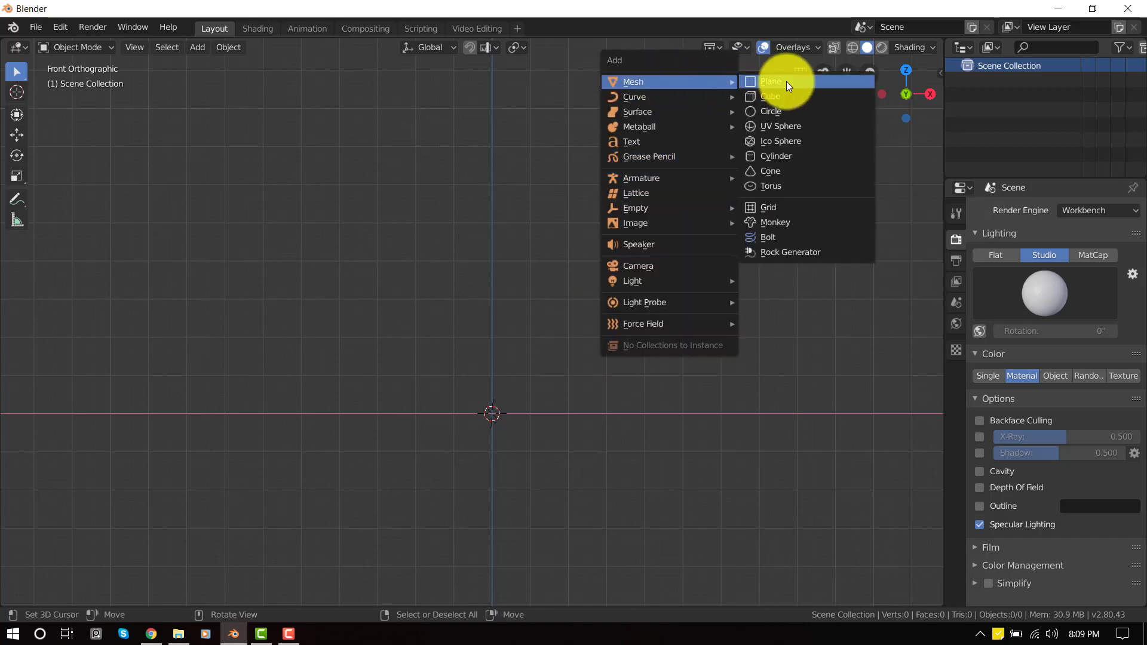
pyautogui.click(788, 96)
pyautogui.hotkey('shift', 'space')
pyautogui.press('g')
pyautogui.moveTo(493, 335); pyautogui.dragTo(494, 288)
pyautogui.moveTo(522, 365); pyautogui.dragTo(477, 366)
pyautogui.moveTo(451, 308); pyautogui.dragTo(452, 311)
# Step: Duplicate the cube within its mesh and move the copy along X to the other side of the vertical axis
pyautogui.press('Tab')
pyautogui.hotkey('shift', 'd')
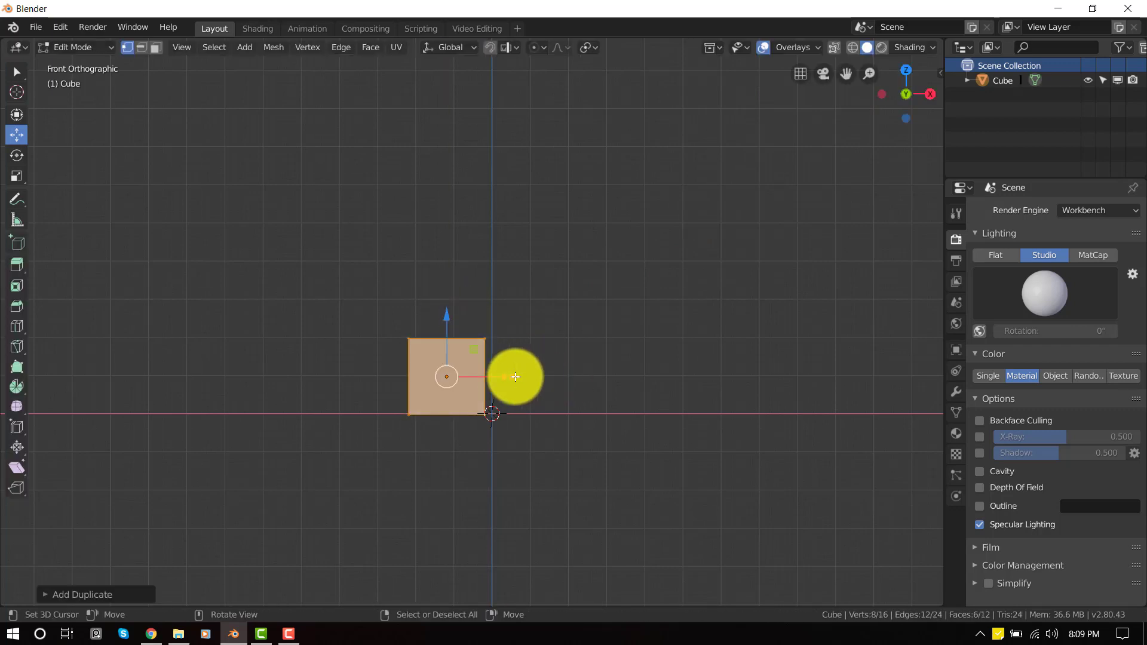
pyautogui.press('x')
pyautogui.click(590, 375)
pyautogui.hotkey('alt', 'a')
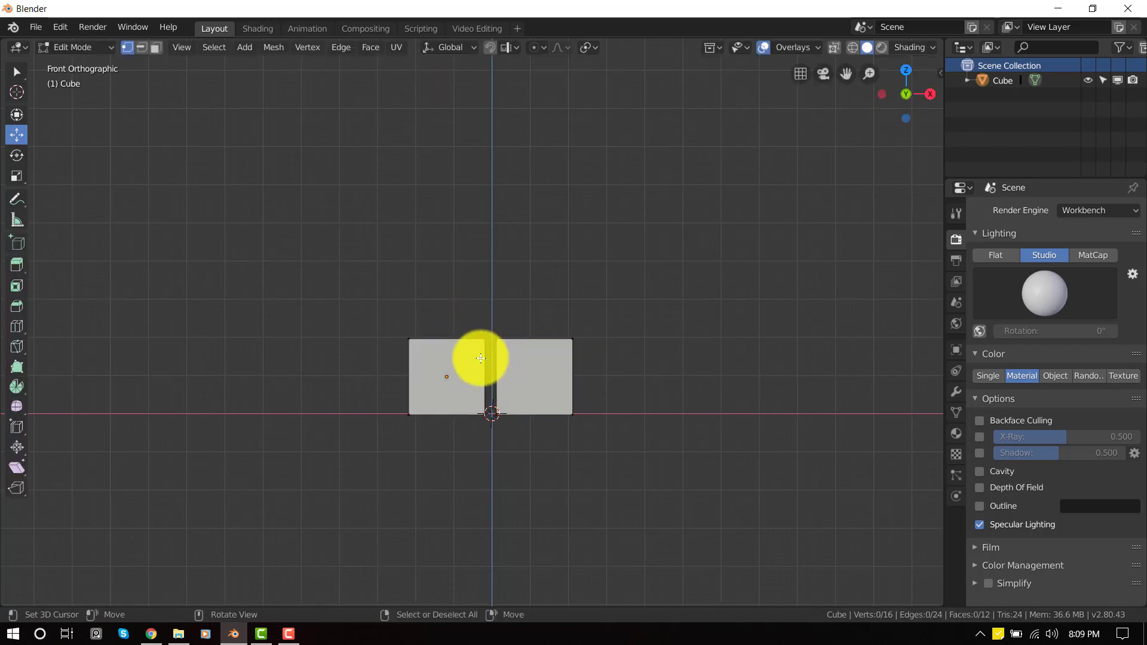
# Step: Adjust the second cube to leave a narrow gap, and duplicate the pair upward into a stack of five rows
pyautogui.press('l')
pyautogui.moveTo(510, 377); pyautogui.dragTo(519, 374)
pyautogui.press('a')
pyautogui.hotkey('shift', 'd')
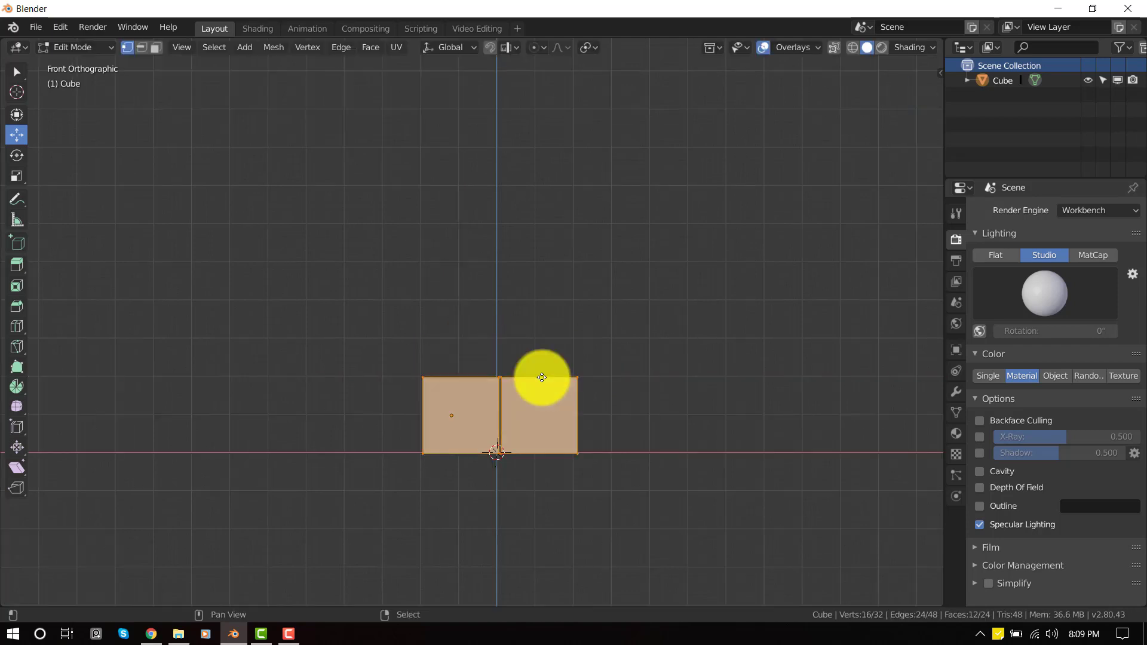
pyautogui.rightClick(542, 377)
pyautogui.hotkey('shift', 'd')
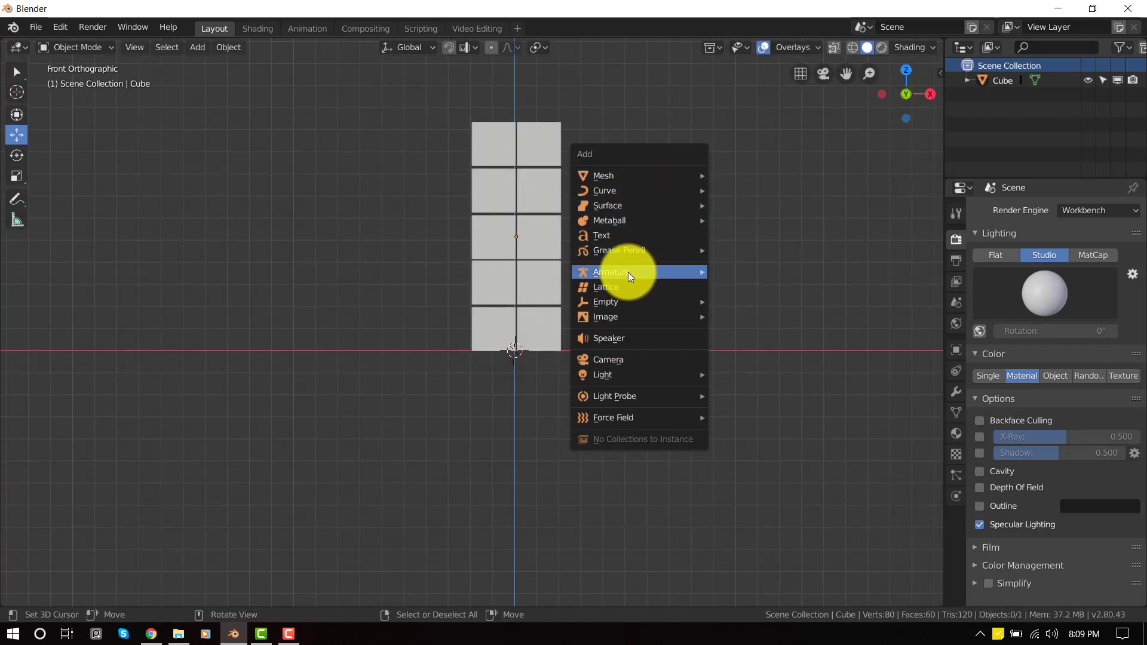
# Step: Add a single-bone armature and move it inside the lowest cube of the left column
pyautogui.moveTo(628, 272)
pyautogui.click(751, 269)
pyautogui.scroll(2, 588, 277)
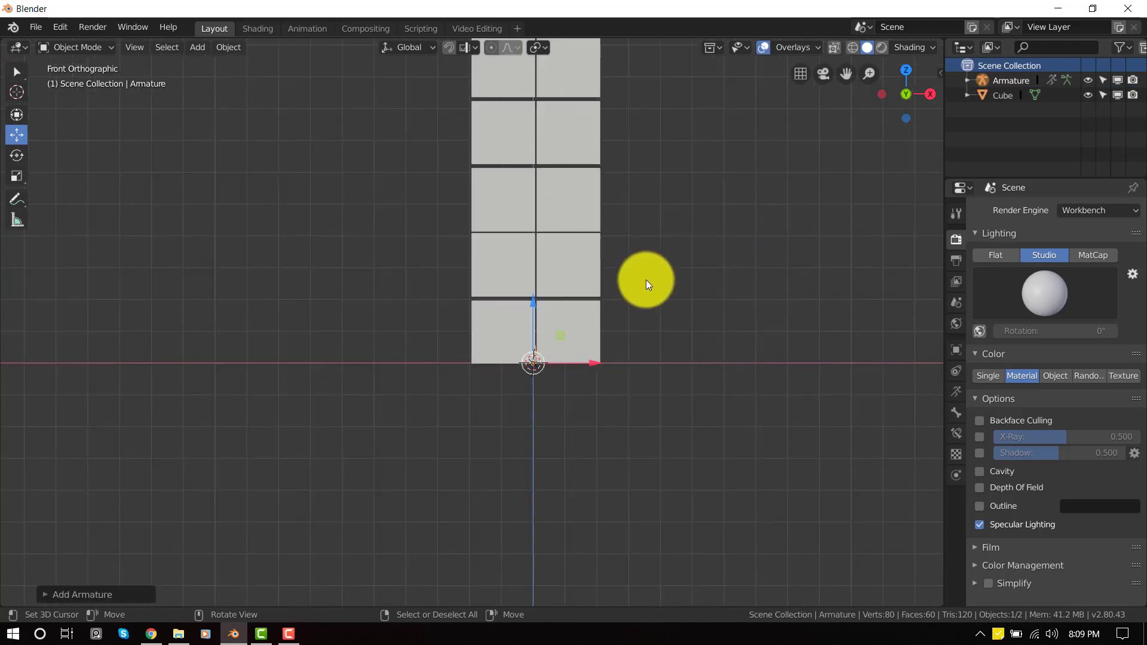
pyautogui.press('g')
pyautogui.click(571, 358)
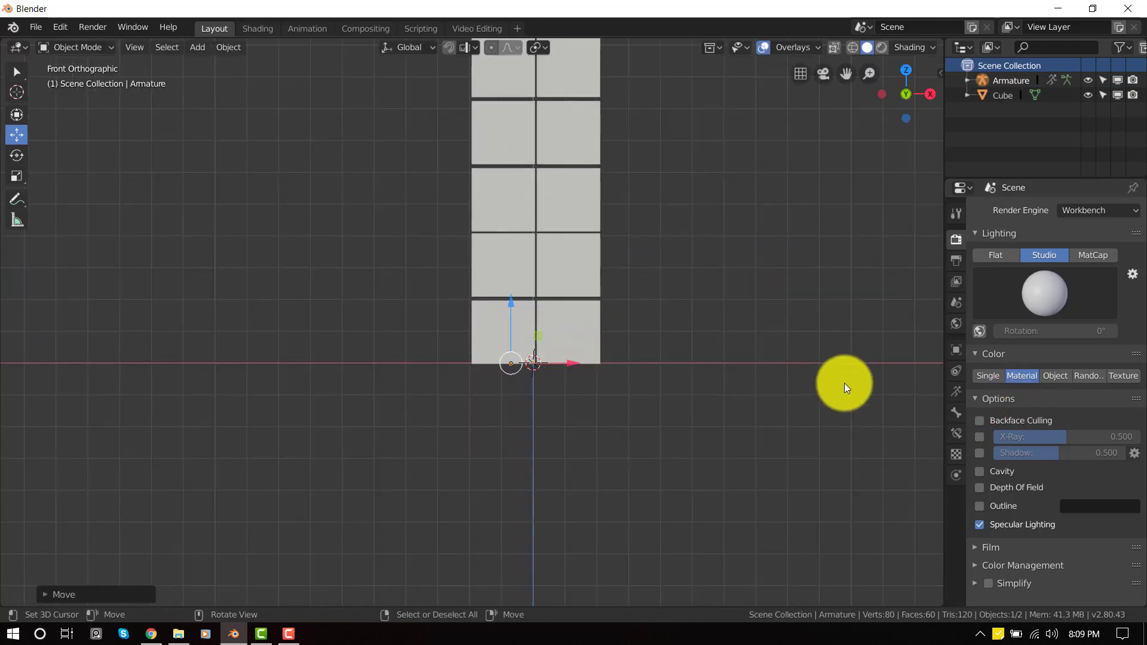
pyautogui.scroll(2, 532, 333)
pyautogui.moveTo(559, 355); pyautogui.dragTo(550, 336)
# Step: Enable In Front in the armature's viewport display so the bone draws over the cubes
pyautogui.click(958, 347)
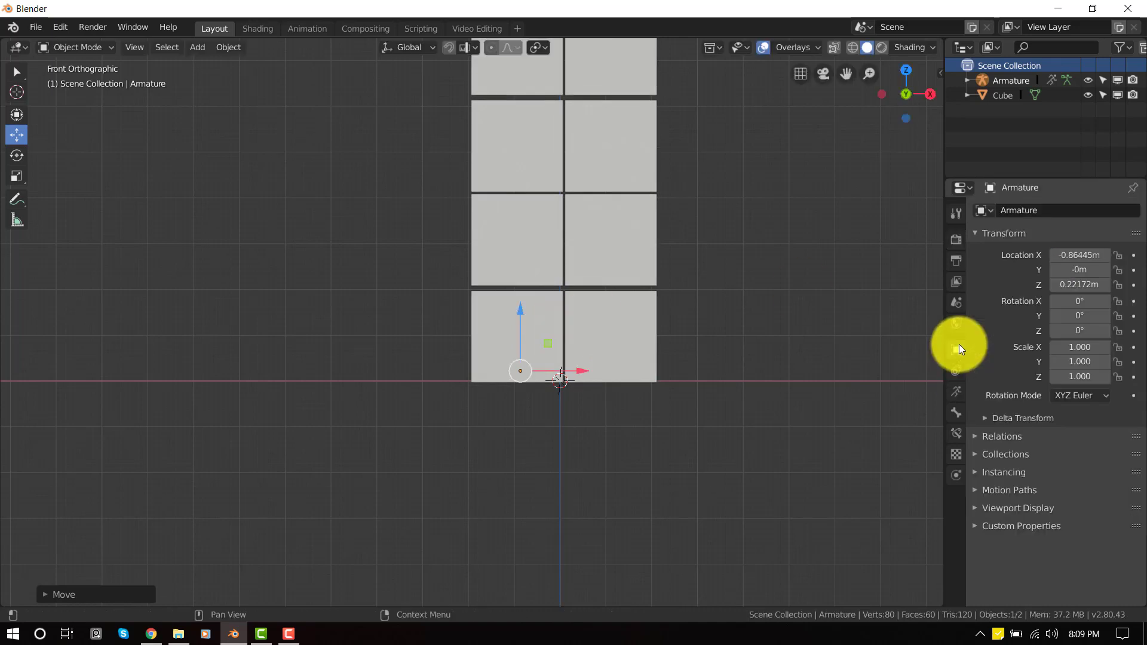
pyautogui.click(1049, 507)
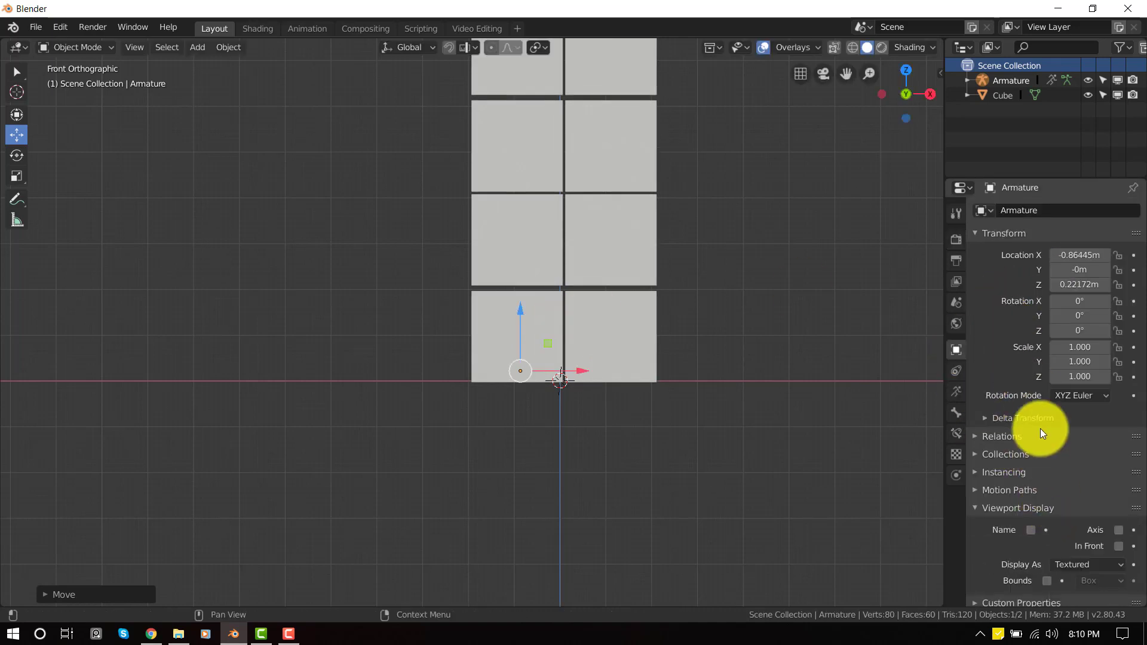
pyautogui.click(1118, 547)
pyautogui.press('KP_3')
pyautogui.scroll(4, 762, 120)
pyautogui.press('KP_1')
# Step: Switch the armature to Pose Mode and select its bone with the Move tool active
pyautogui.hotkey('ctrl', 'Tab')
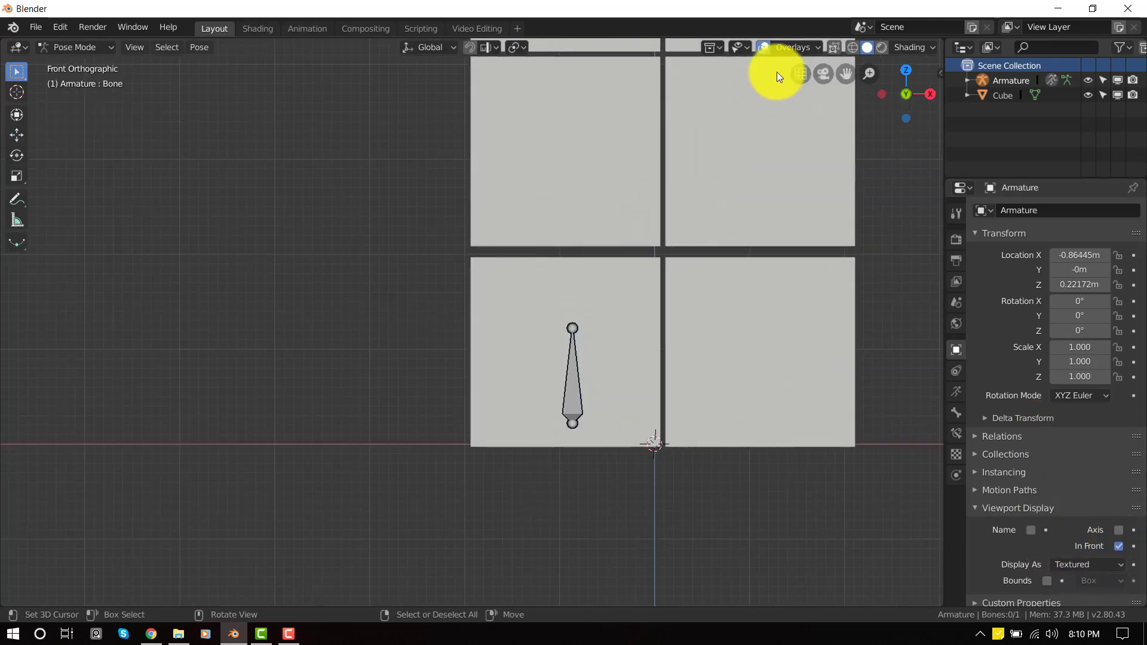
pyautogui.press('a')
pyautogui.click(810, 47)
pyautogui.click(733, 402)
pyautogui.scroll(-4, 526, 363)
pyautogui.moveTo(533, 362); pyautogui.dragTo(547, 380, button='middle')
pyautogui.hotkey('shift', 'space')
pyautogui.press('g')
pyautogui.press('KP_1')
pyautogui.scroll(4, 596, 328)
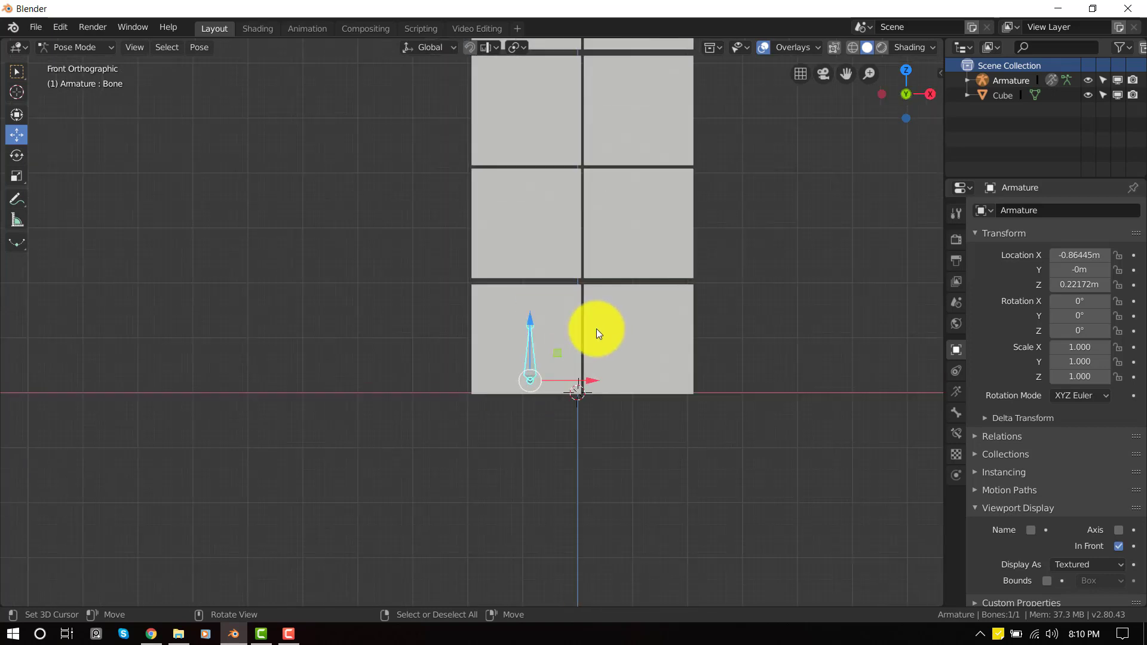
# Step: In Edit Mode, duplicate the bone and place the copy along X inside the lowest cube of the right column
pyautogui.press('Tab')
pyautogui.press('g')
pyautogui.rightClick(672, 309)
pyautogui.hotkey('shift', 'space')
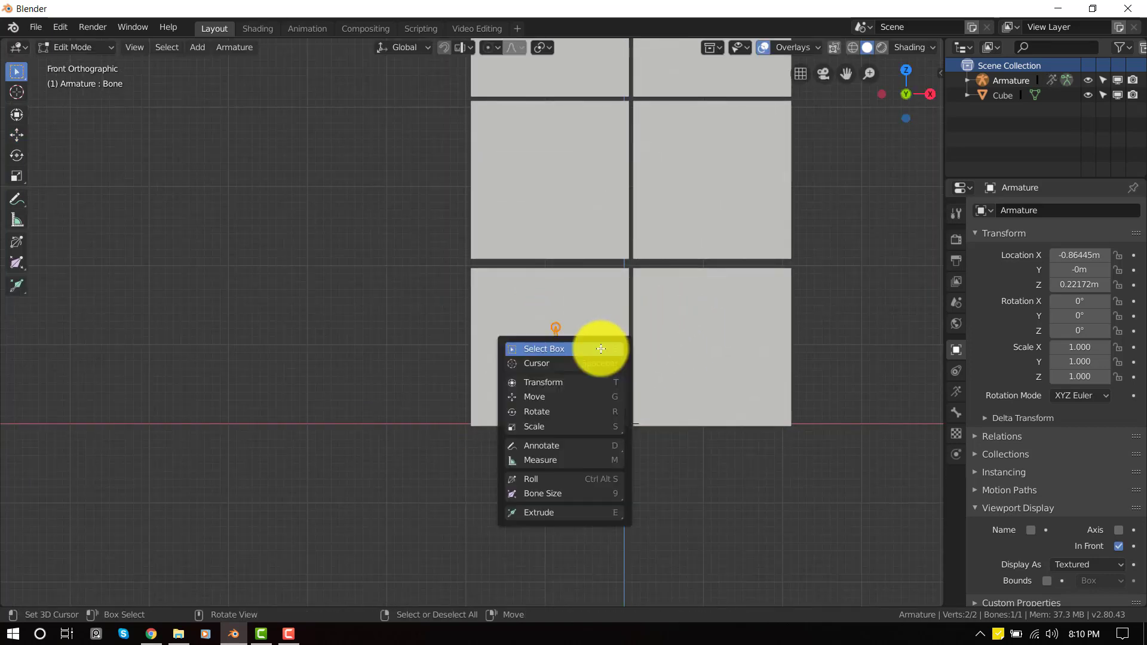
pyautogui.press('g')
pyautogui.hotkey('shift', 'd')
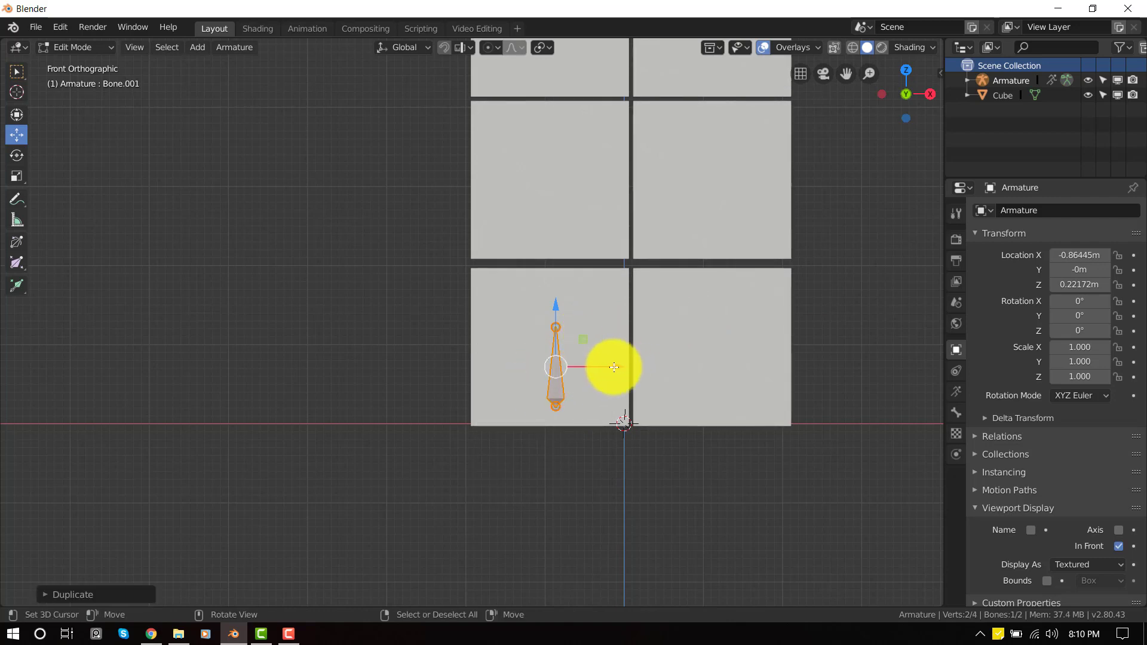
pyautogui.click(773, 351)
pyautogui.keyDown('shift'); pyautogui.moveTo(725, 384); pyautogui.dragTo(657, 350, button='middle'); pyautogui.keyUp('shift')
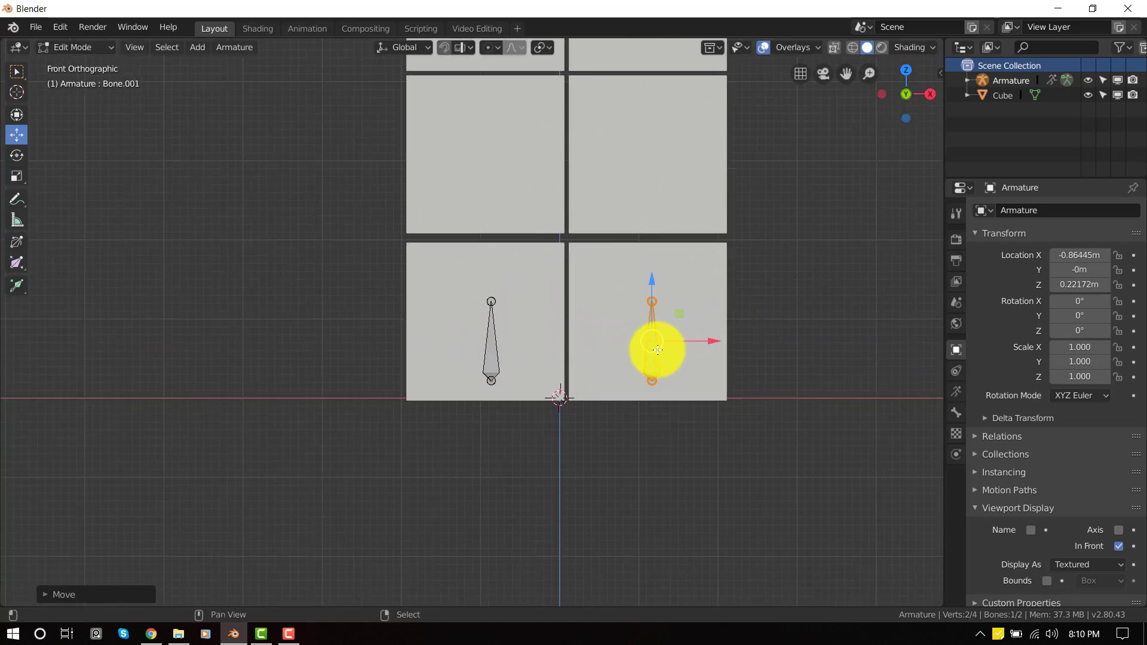
pyautogui.keyDown('shift'); pyautogui.moveTo(583, 373); pyautogui.dragTo(570, 358, button='middle'); pyautogui.keyUp('shift')
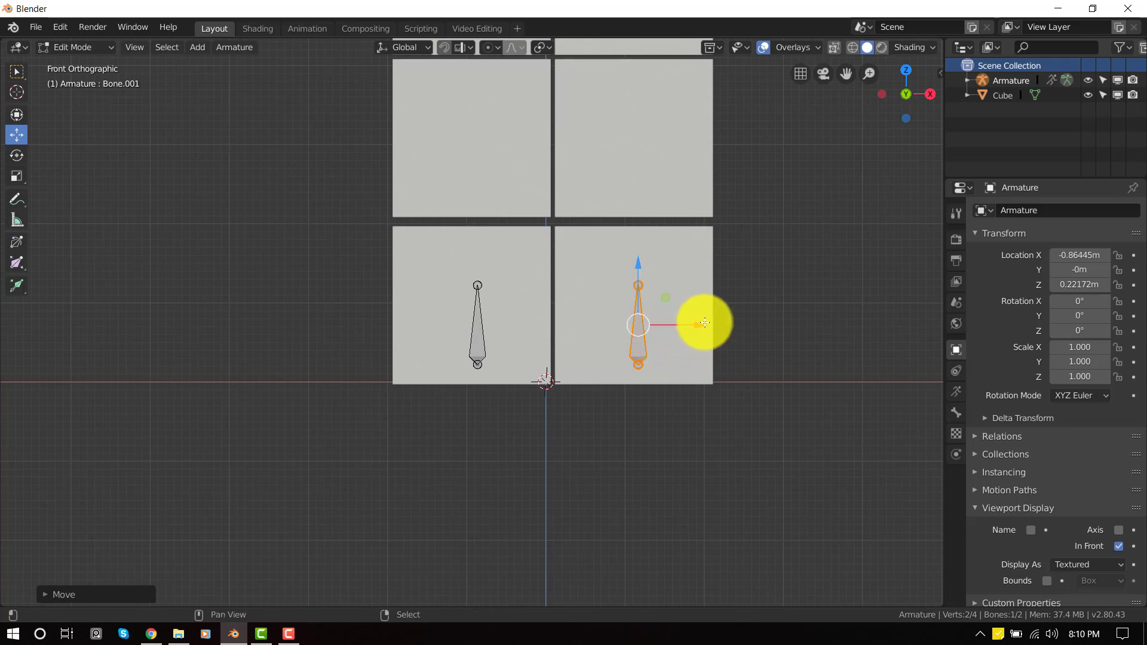
# Step: Duplicate the bone again and place the copy below the cubes, centred between the two columns
pyautogui.hotkey('shift', 'd')
pyautogui.click(594, 417)
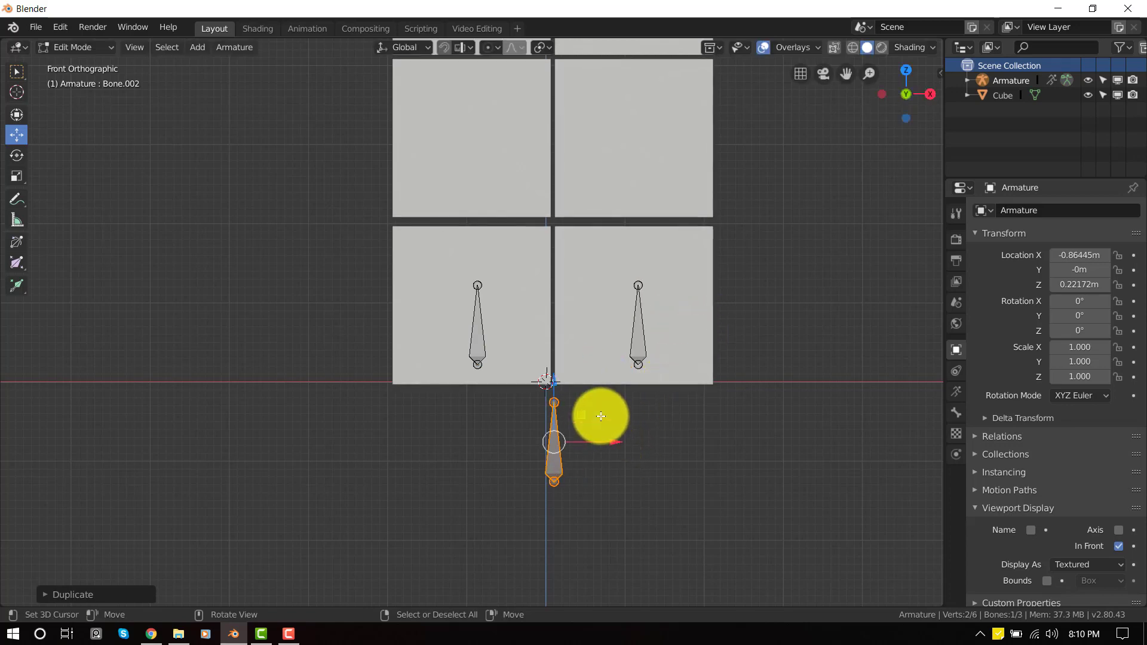
pyautogui.moveTo(595, 418)
pyautogui.mouseDown(button='middle')
pyautogui.moveTo(533, 441)
pyautogui.moveTo(613, 428)
pyautogui.mouseUp(button='middle')
pyautogui.press('KP_1')
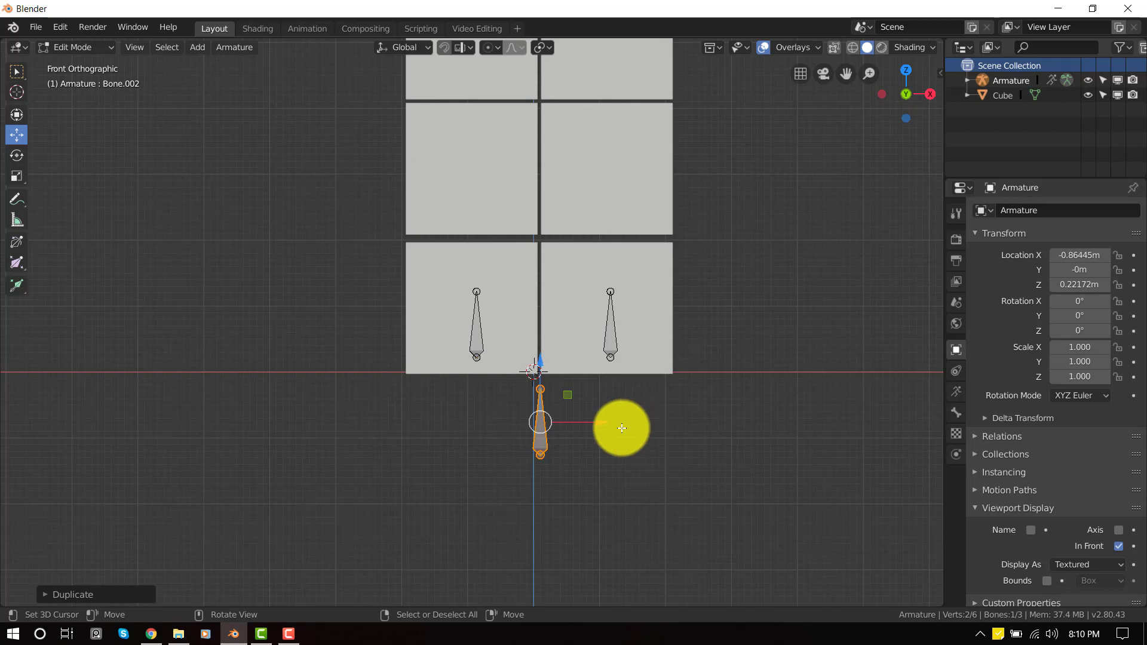
pyautogui.moveTo(617, 427); pyautogui.dragTo(527, 438, button='middle')
pyautogui.press('KP_1')
# Step: Select all three bones in Edit Mode and recalculate their roll to the Global +Y Axis
pyautogui.hotkey('ctrl', 'Tab')
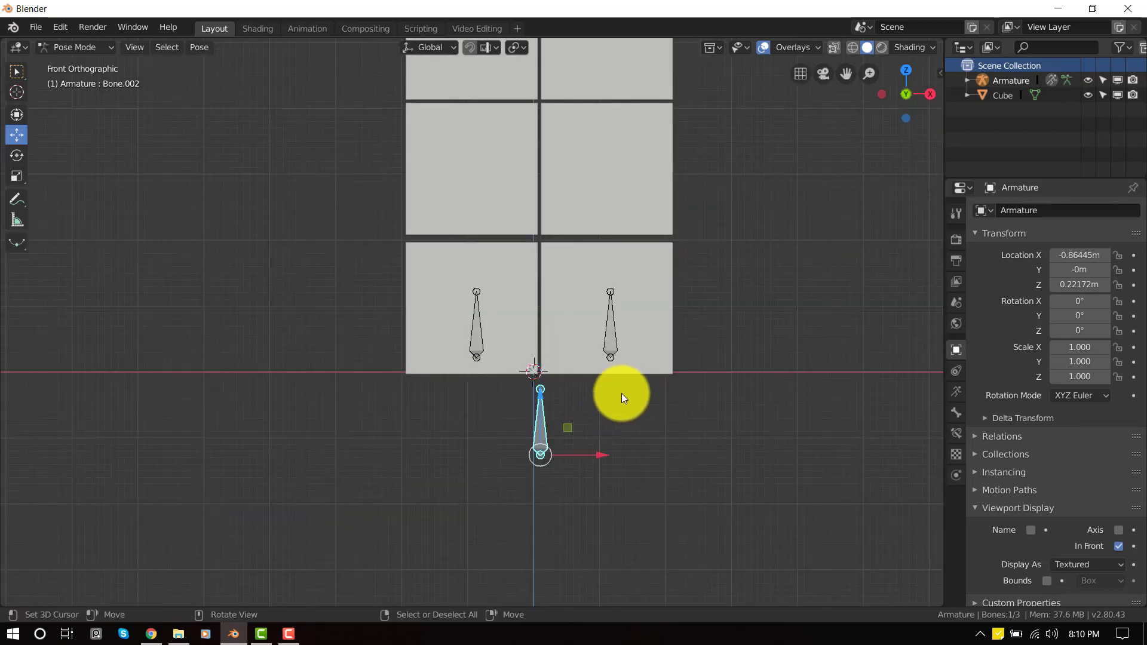
pyautogui.scroll(2, 623, 392)
pyautogui.press('Tab')
pyautogui.press('a')
pyautogui.scroll(-3, 665, 370)
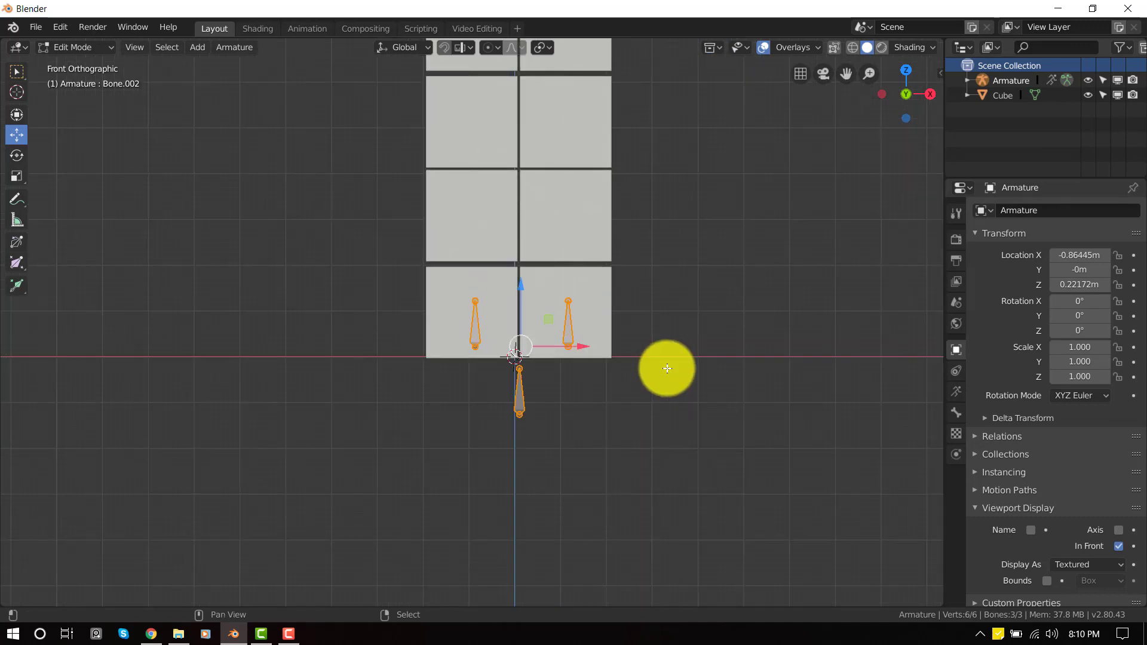
pyautogui.hotkey('shift', 'n')
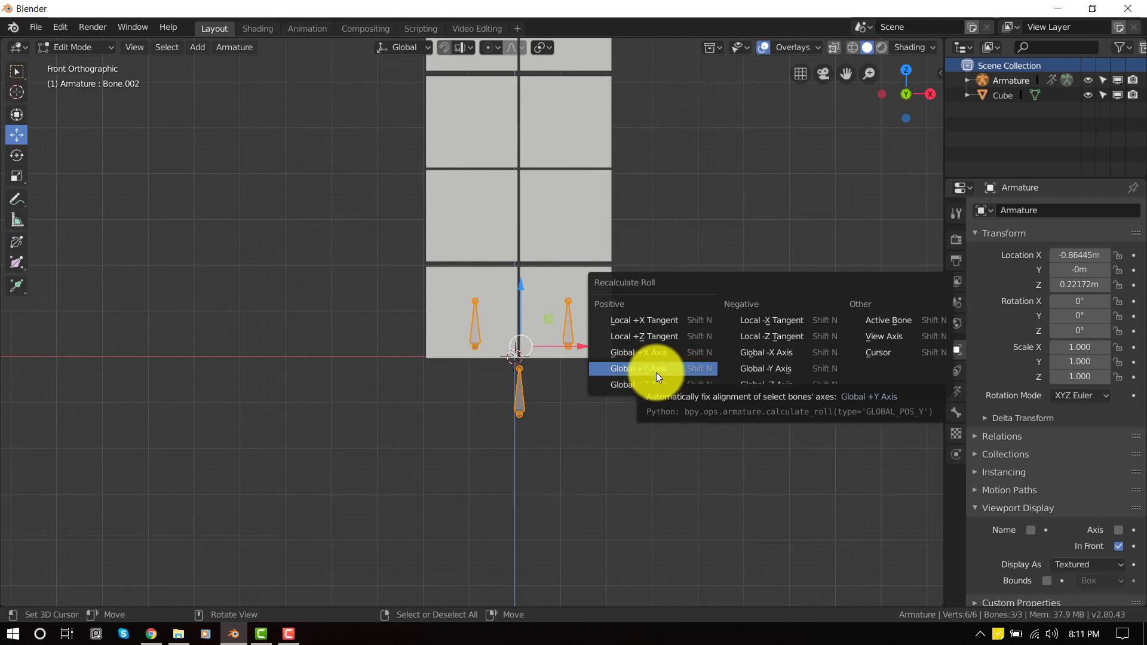
pyautogui.click(655, 372)
# Step: Return the armature to Pose Mode in front view and open the bone constraint settings
pyautogui.moveTo(545, 332); pyautogui.dragTo(582, 374, button='middle')
pyautogui.hotkey('ctrl', 'Tab')
pyautogui.press('KP_1')
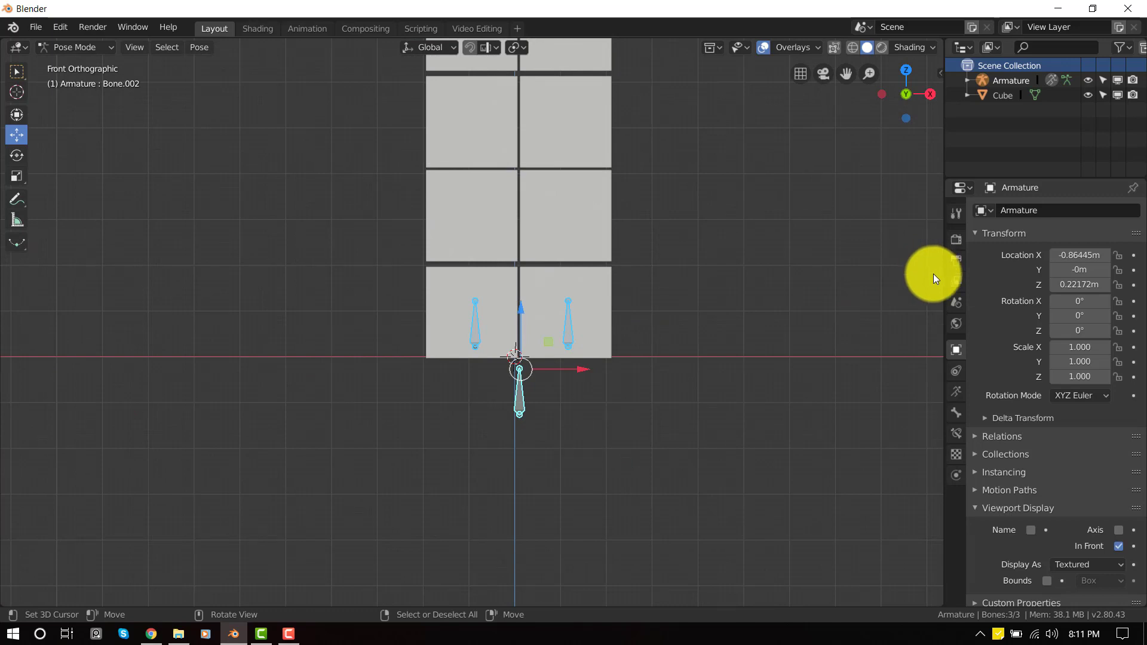
pyautogui.click(955, 432)
pyautogui.scroll(2, 611, 389)
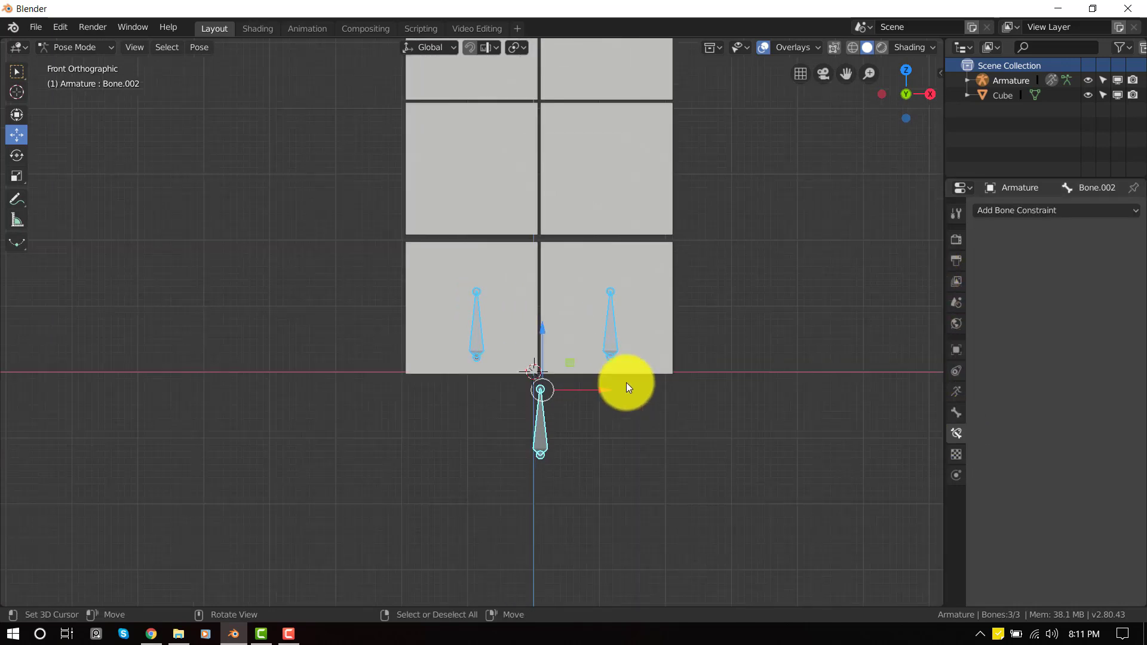
# Step: Try adding a Transformation constraint targeting the centre bone to the right cube's bone, and remove it
pyautogui.click(536, 433)
pyautogui.moveTo(550, 425); pyautogui.dragTo(535, 400, button='middle')
pyautogui.keyDown('shift'); pyautogui.click(620, 321); pyautogui.keyUp('shift')
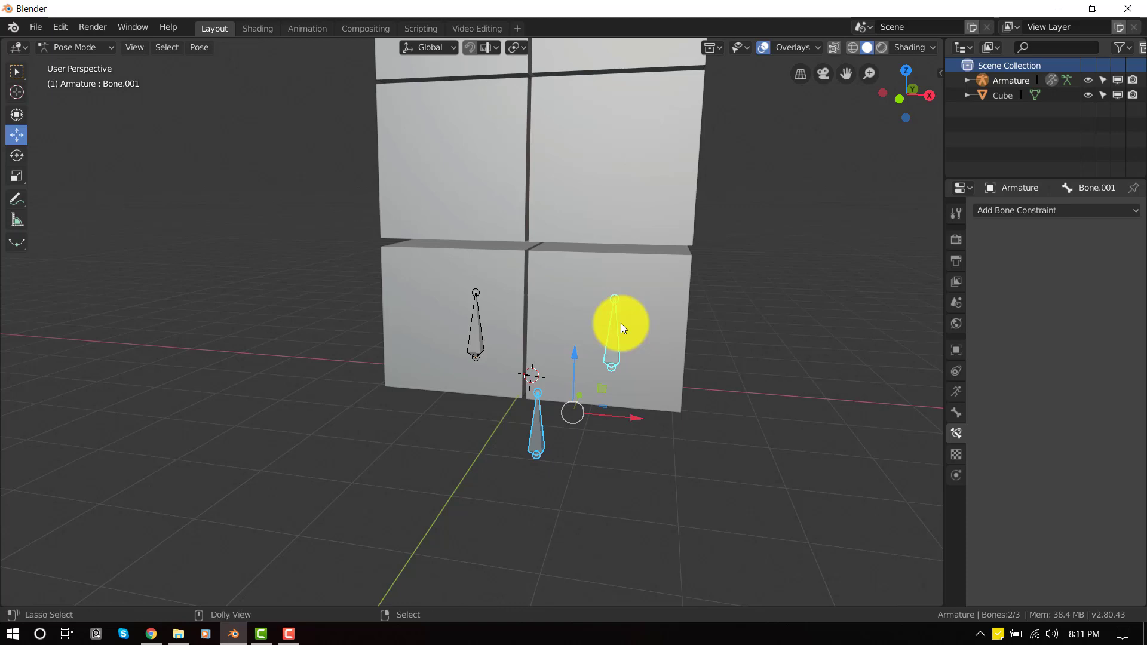
pyautogui.hotkey('shift', 'ctrl', 'c')
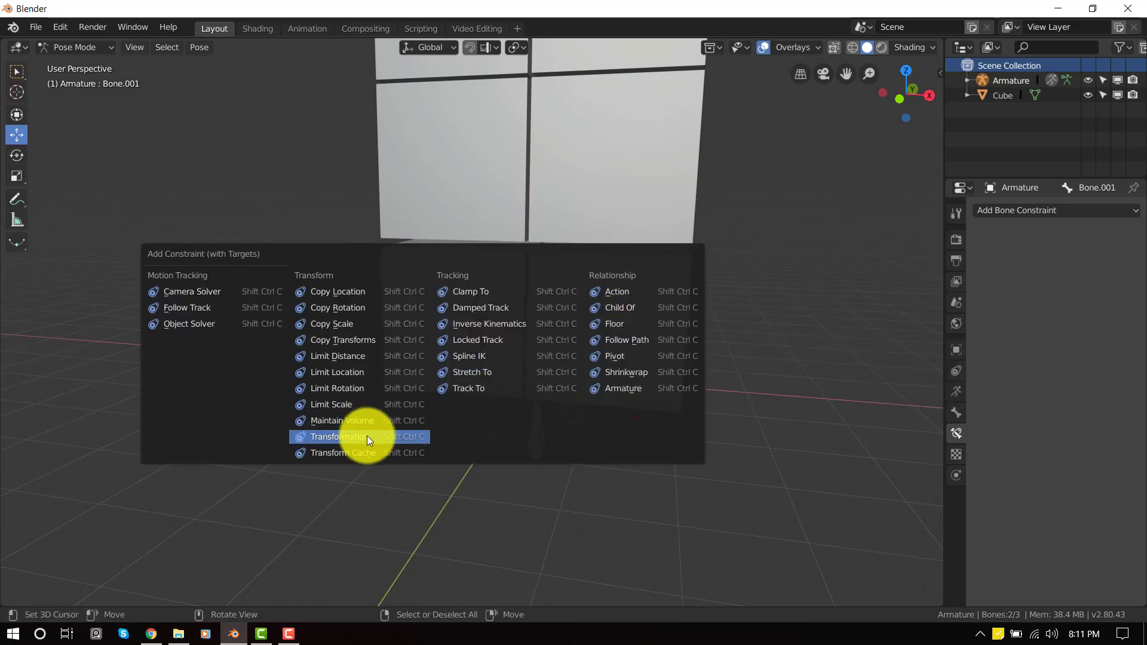
pyautogui.click(367, 435)
pyautogui.moveTo(634, 309); pyautogui.dragTo(693, 254, button='middle')
pyautogui.click(1130, 232)
# Step: Try adding a Transformation constraint without a target to the right cube's bone alone, and delete it
pyautogui.click(604, 320)
pyautogui.moveTo(627, 320); pyautogui.dragTo(644, 321, button='middle')
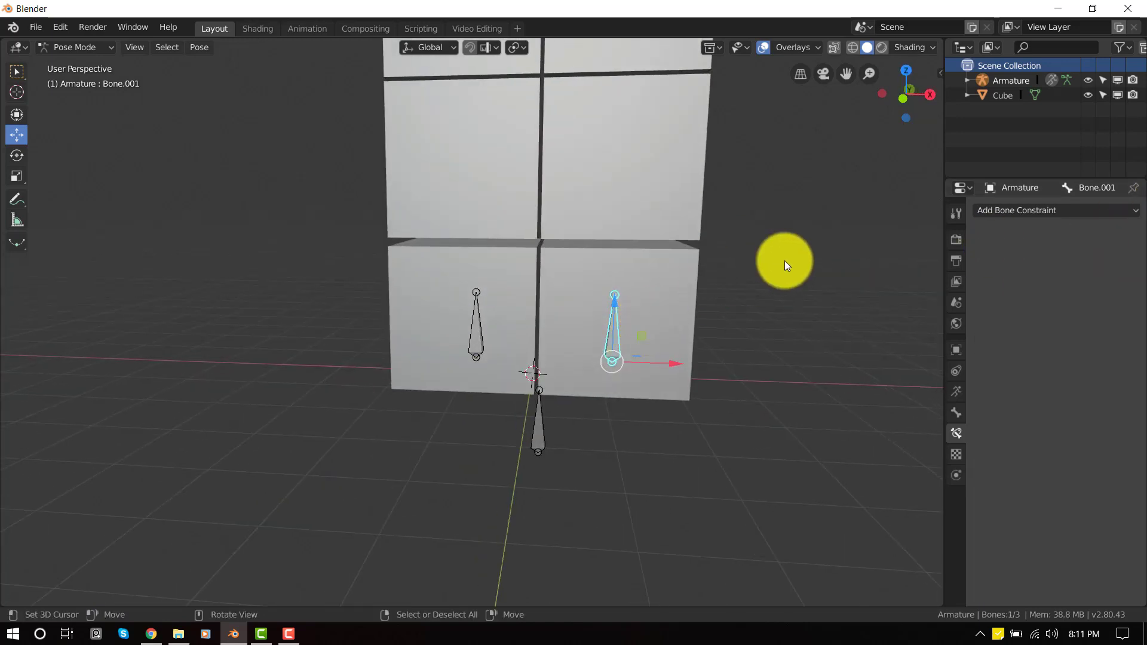
pyautogui.click(1059, 210)
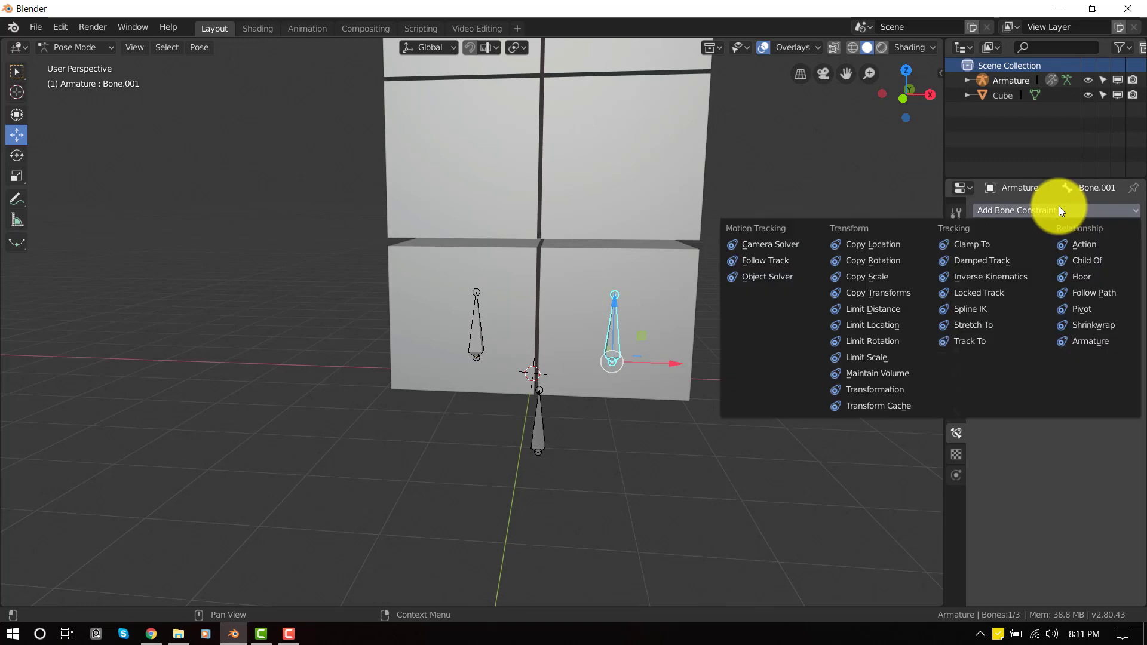
pyautogui.click(880, 388)
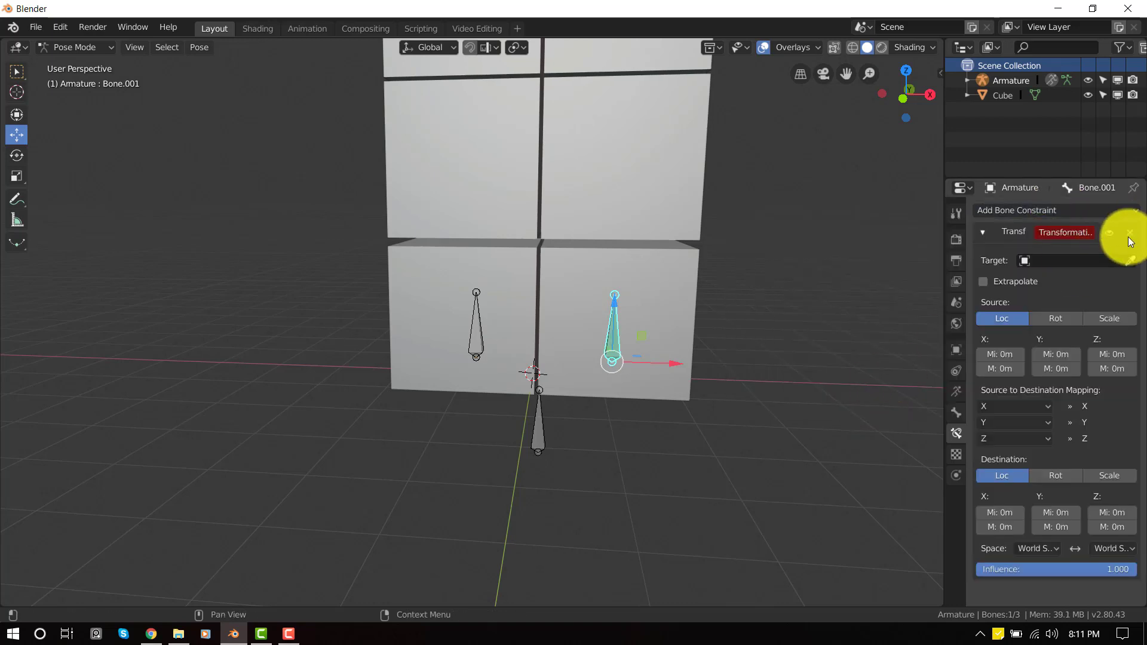
pyautogui.click(1131, 233)
# Step: Add a Transformation constraint to the right cube's bone, with the centre control bone as its target
pyautogui.click(539, 424)
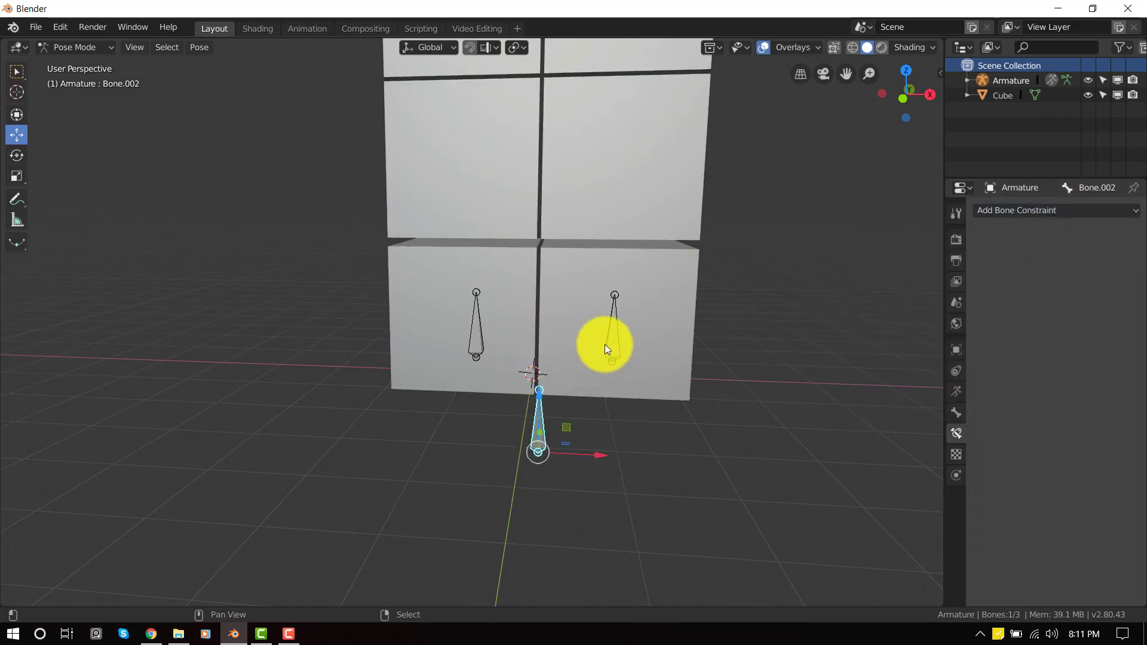
pyautogui.keyDown('shift'); pyautogui.click(617, 339); pyautogui.keyUp('shift')
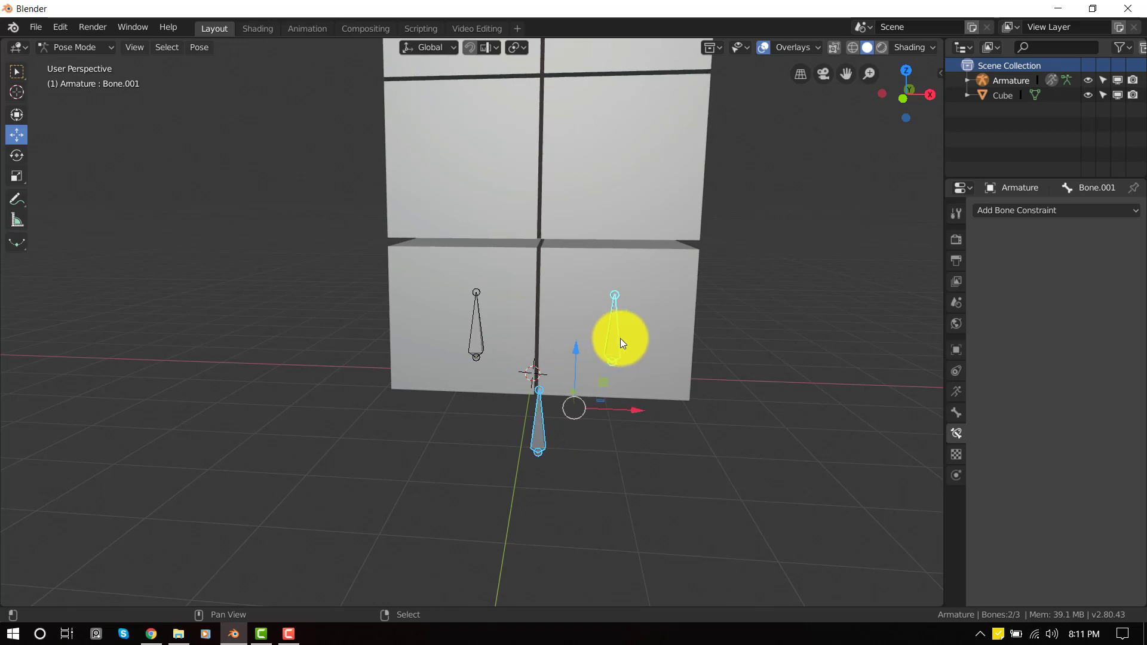
pyautogui.hotkey('ctrl', 'shift', 'c')
pyautogui.click(654, 346)
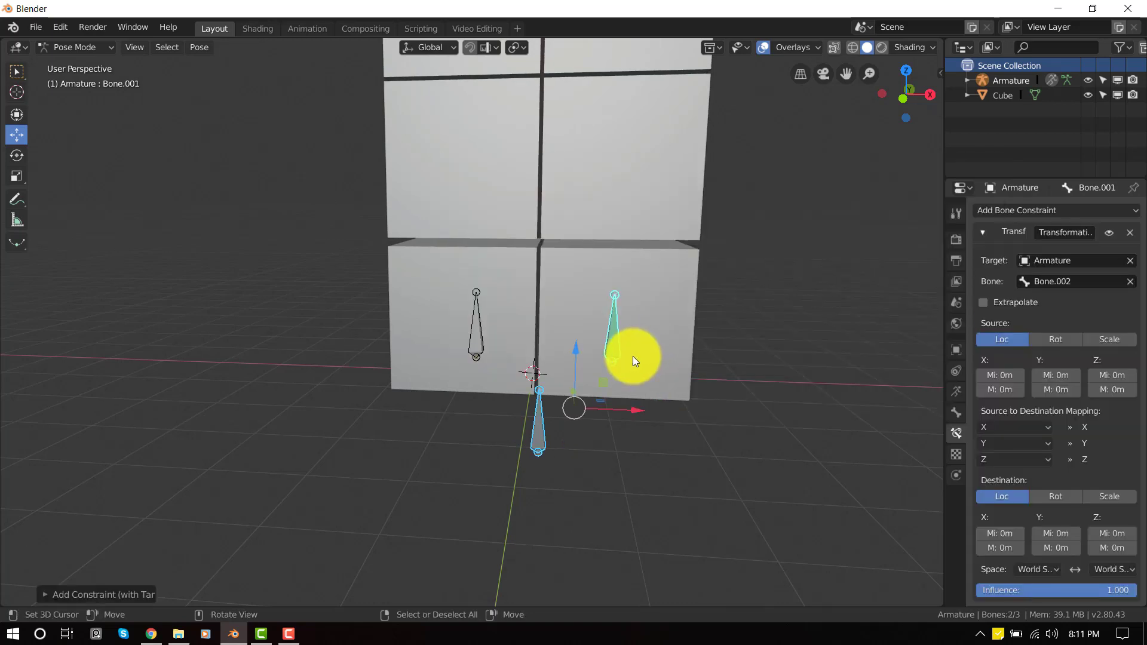
pyautogui.moveTo(633, 356)
pyautogui.mouseDown(button='middle')
pyautogui.moveTo(646, 342)
pyautogui.moveTo(616, 343)
pyautogui.mouseUp(button='middle')
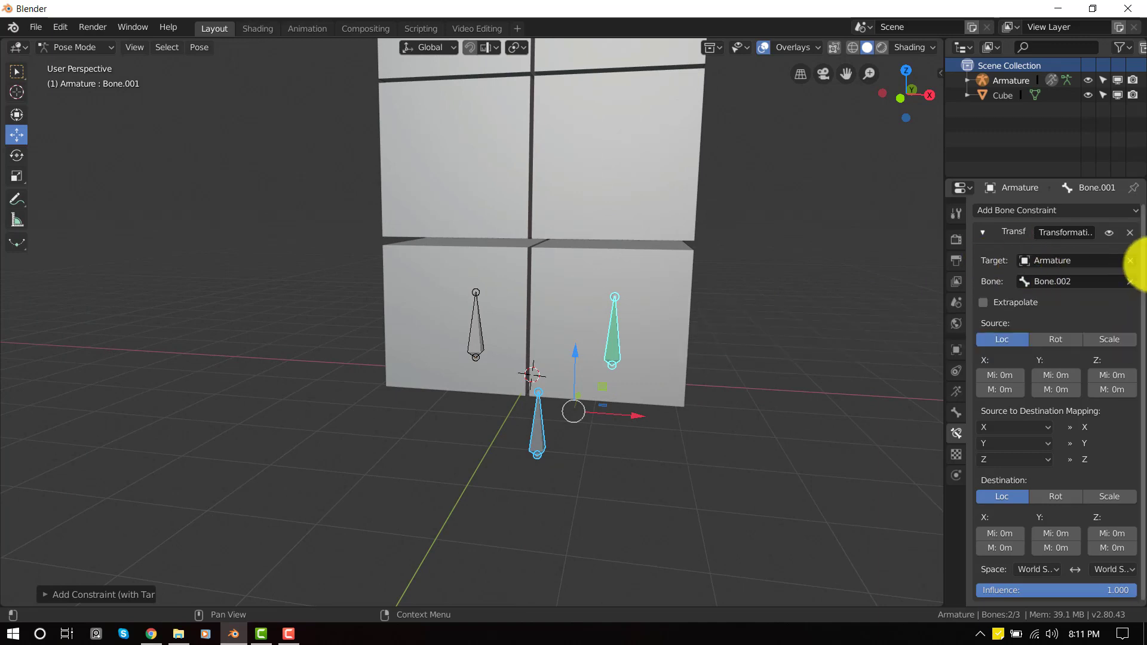
# Step: Try moving the control bone vertically and the right bone sideways in front view, and clear all bone locations
pyautogui.moveTo(651, 404); pyautogui.dragTo(640, 399, button='middle')
pyautogui.press('KP_1')
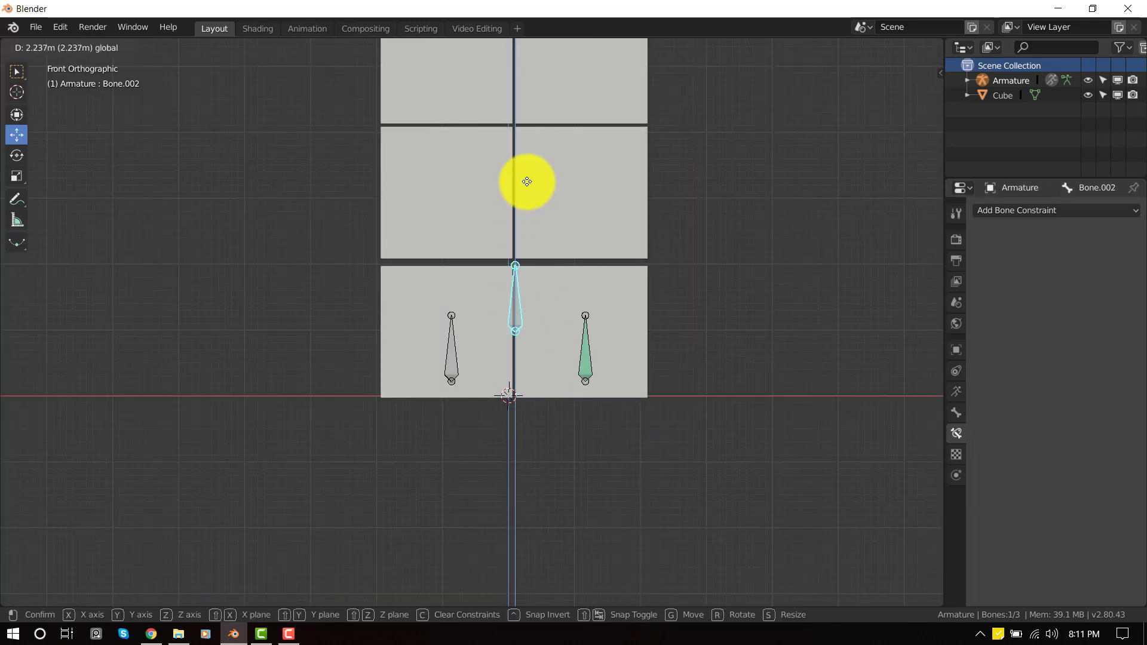
pyautogui.click(526, 344)
pyautogui.click(585, 353)
pyautogui.press('g')
pyautogui.press('x')
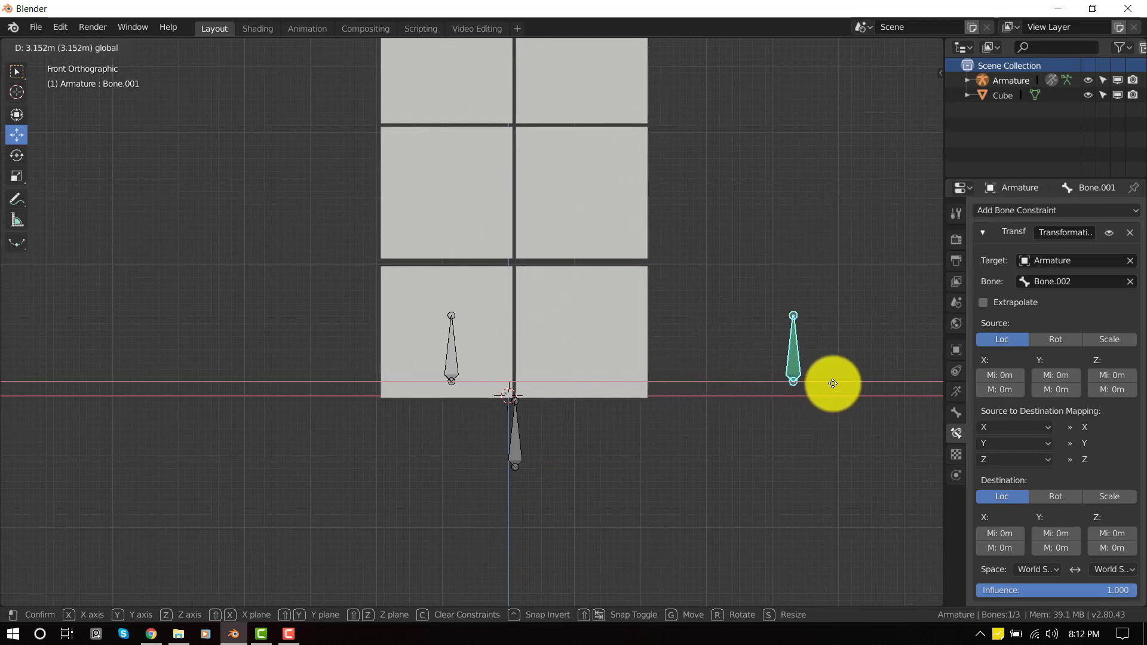
pyautogui.click(697, 392)
pyautogui.press('a')
pyautogui.hotkey('alt', 'g')
# Step: Try shifting the control bone, undo it, and preview a move along global Z without keeping it
pyautogui.click(511, 455)
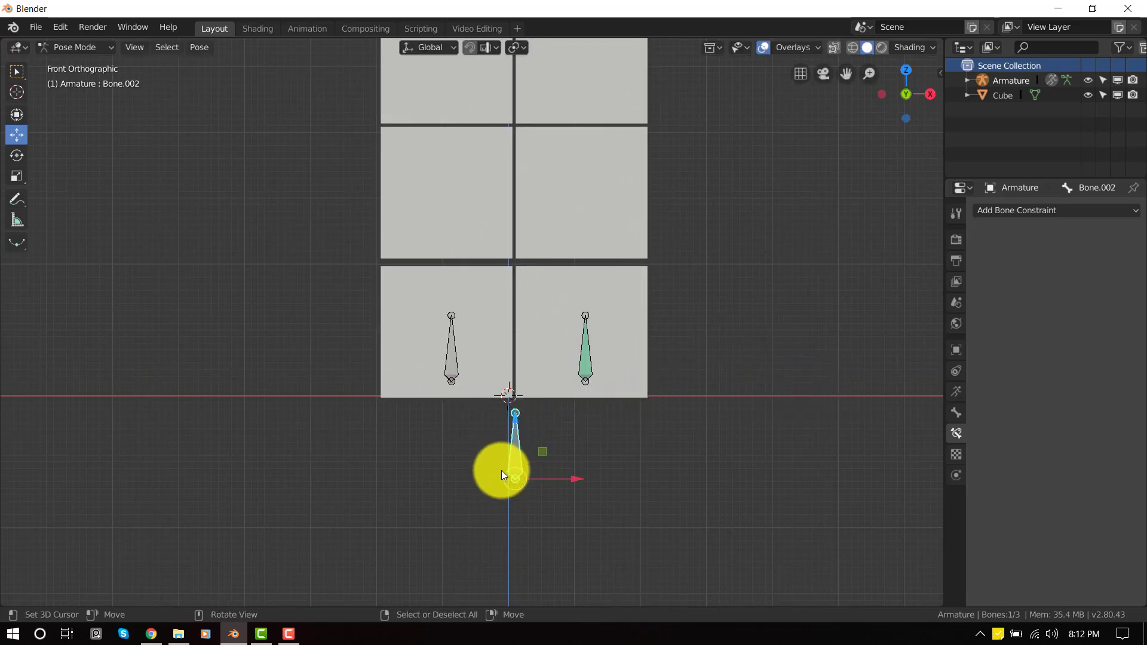
pyautogui.click(578, 360)
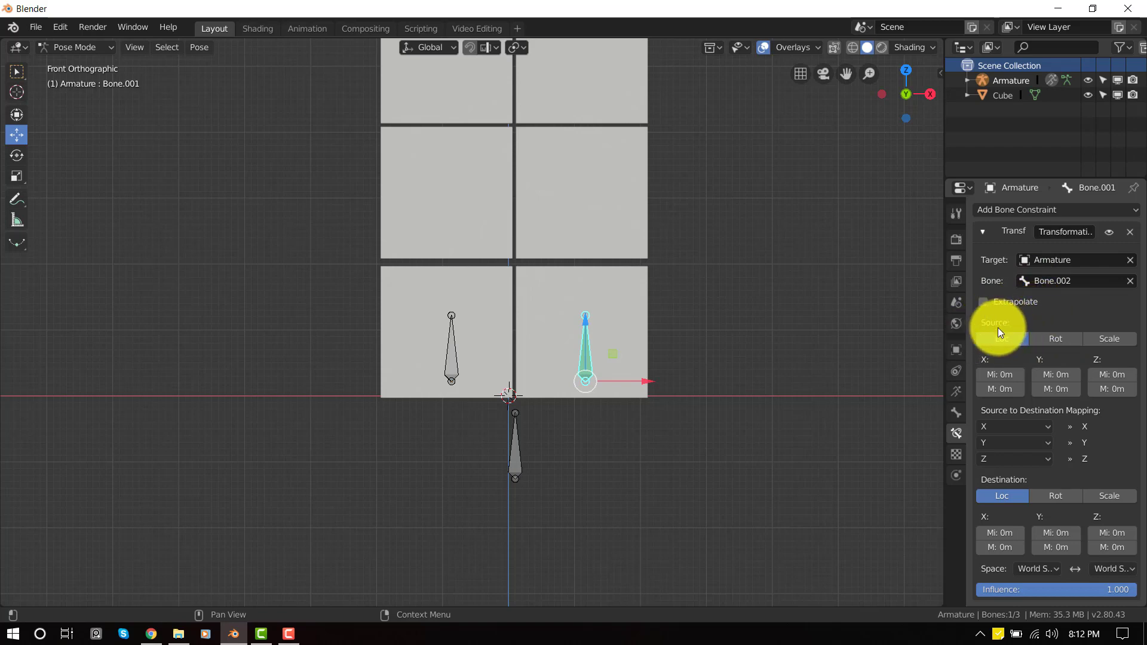
pyautogui.moveTo(522, 456)
pyautogui.mouseDown()
pyautogui.moveTo(527, 389)
pyautogui.moveTo(541, 457)
pyautogui.mouseUp()
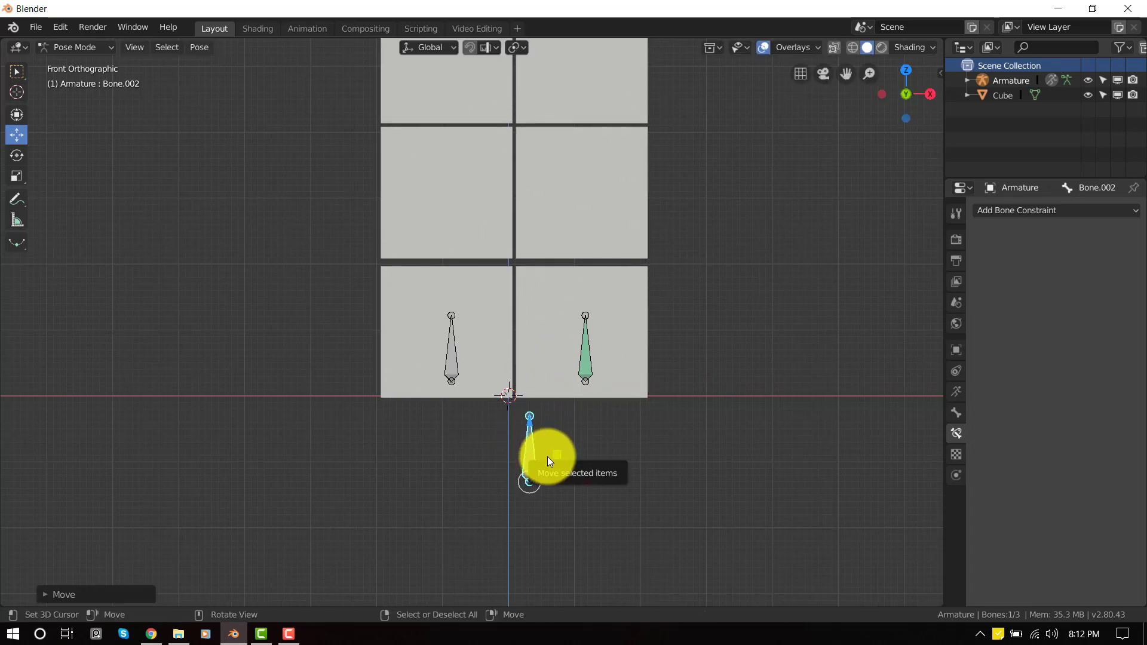
pyautogui.hotkey('ctrl', 'z')
pyautogui.press('g')
pyautogui.press('z')
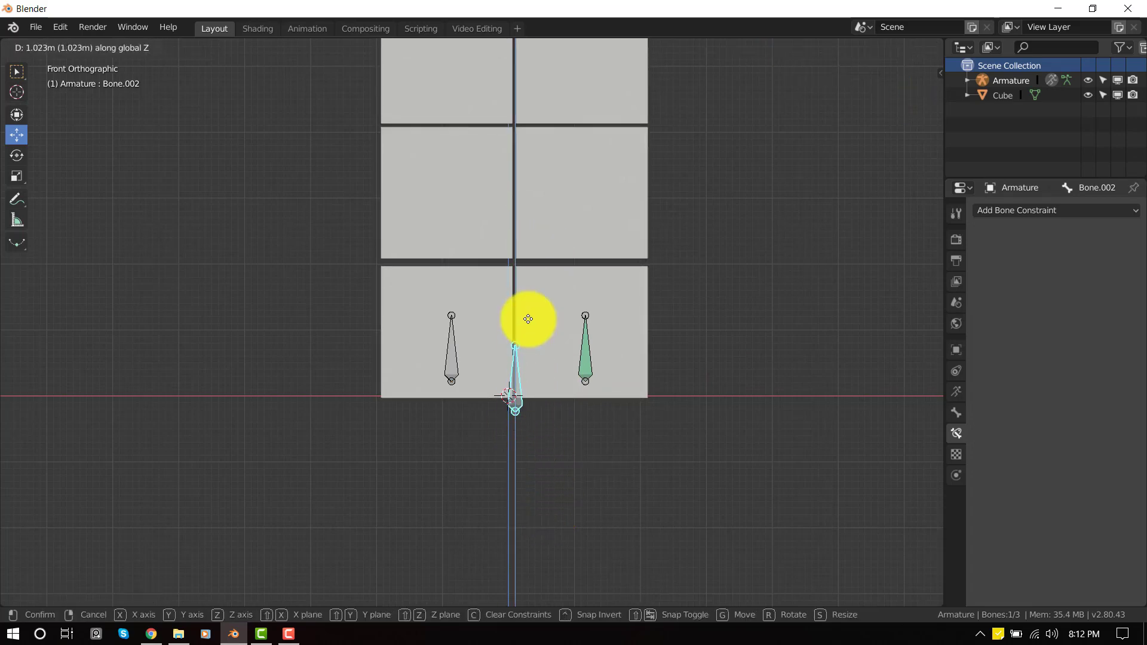
pyautogui.press('Escape')
# Step: Set the right bone's Transformation constraint source location to Y minimum -3 m and maximum 3 m
pyautogui.click(588, 371)
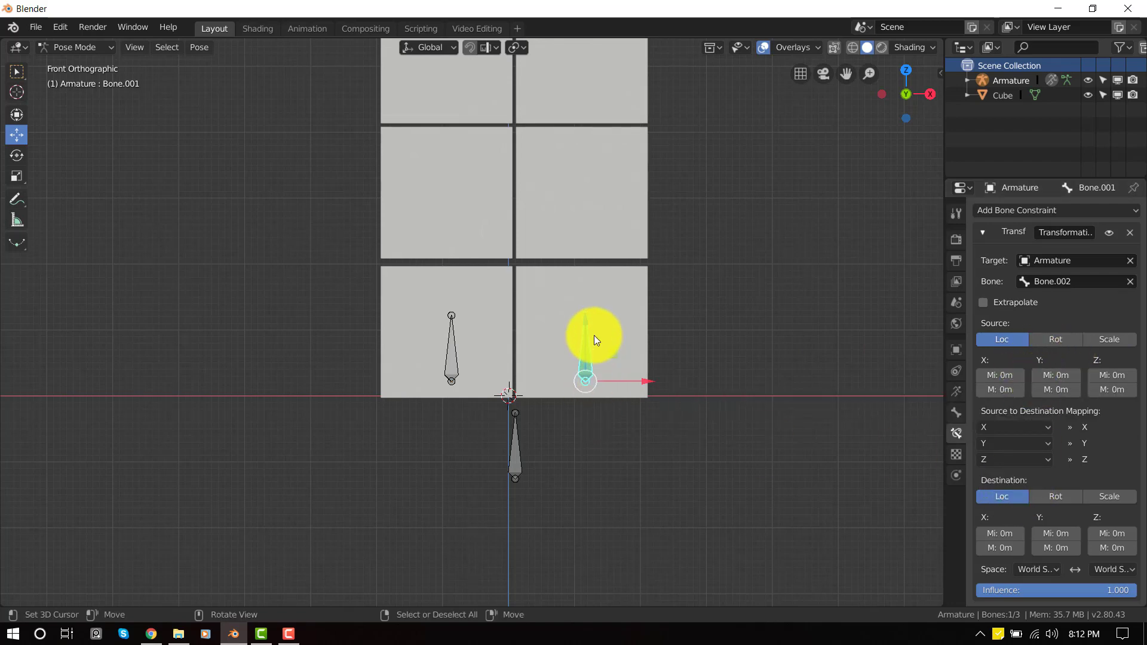
pyautogui.moveTo(593, 332)
pyautogui.mouseDown(button='middle')
pyautogui.moveTo(576, 363)
pyautogui.moveTo(589, 354)
pyautogui.mouseUp(button='middle')
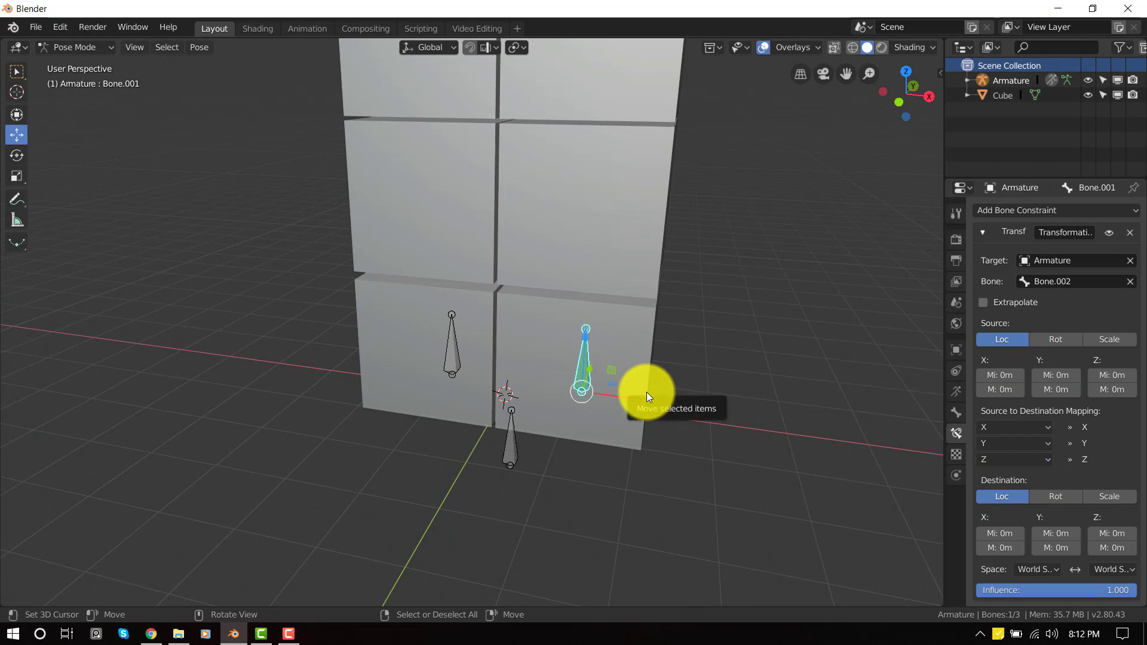
pyautogui.moveTo(713, 403); pyautogui.dragTo(724, 383, button='middle')
pyautogui.click(1062, 378)
pyautogui.write('-3')
pyautogui.click(1052, 389)
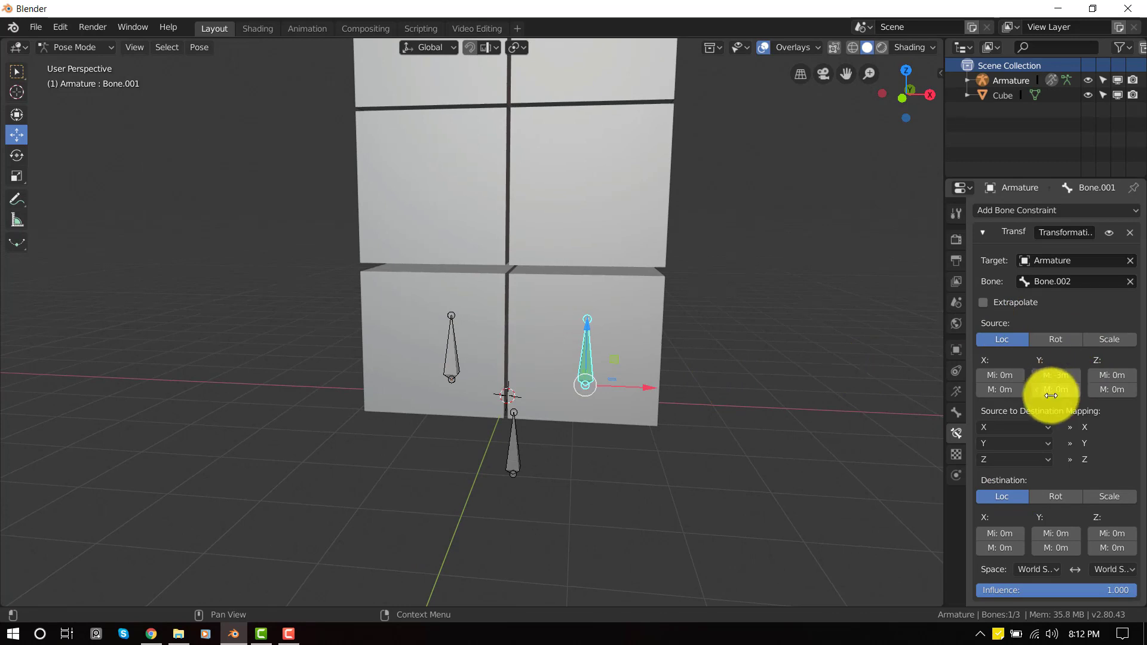
pyautogui.write('3')
pyautogui.press('Return')
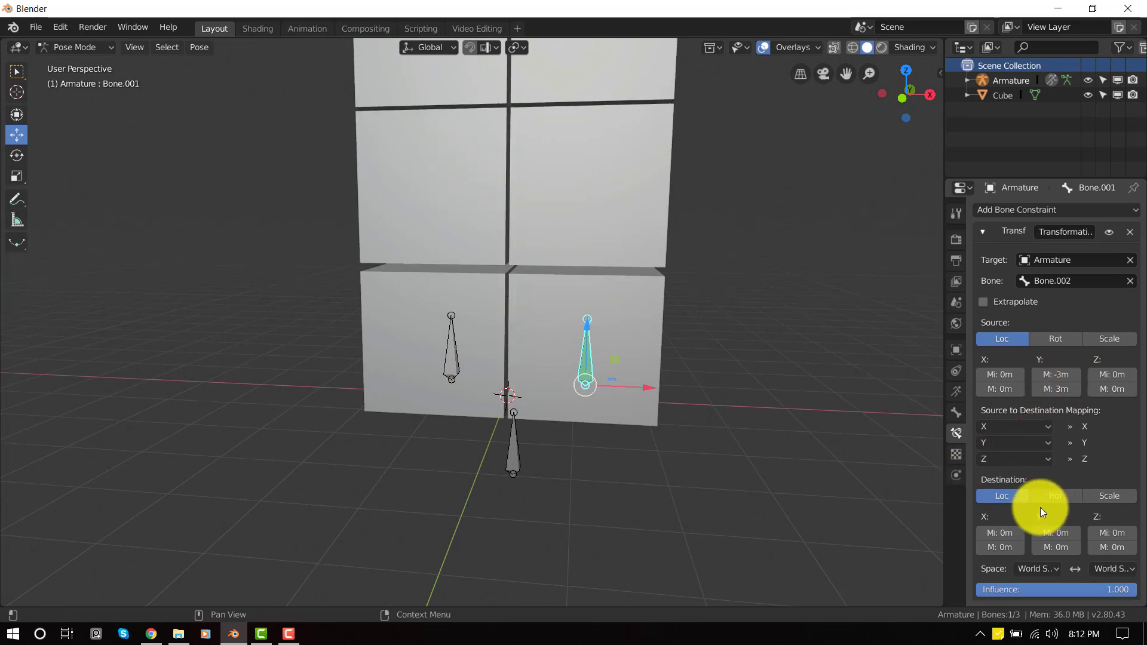
# Step: Set the constraint's destination location to X minimum -2 m and maximum 2 m
pyautogui.doubleClick(998, 533)
pyautogui.press('BackSpace')
pyautogui.write('-2')
pyautogui.press('Return')
pyautogui.doubleClick(1001, 547)
pyautogui.write('2')
pyautogui.press('Return')
# Step: Set both the target space and the owner space of the constraint to Local Space
pyautogui.click(1037, 569)
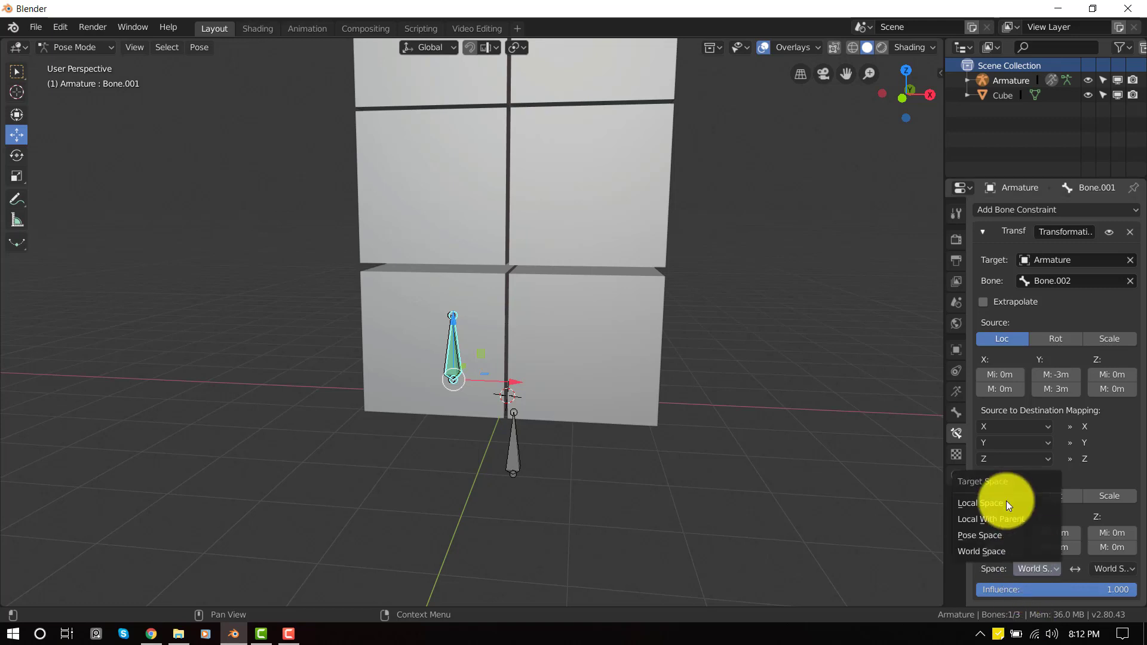
pyautogui.click(994, 504)
pyautogui.click(1121, 567)
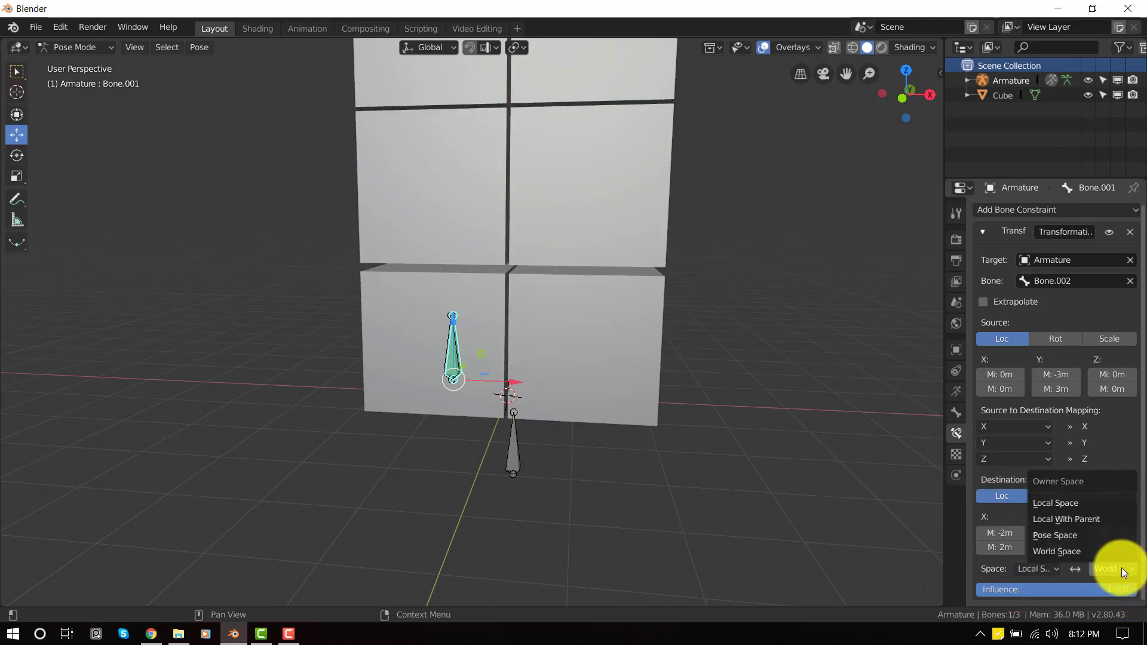
pyautogui.click(1090, 502)
pyautogui.moveTo(687, 412); pyautogui.dragTo(585, 402, button='middle')
pyautogui.press('KP_1')
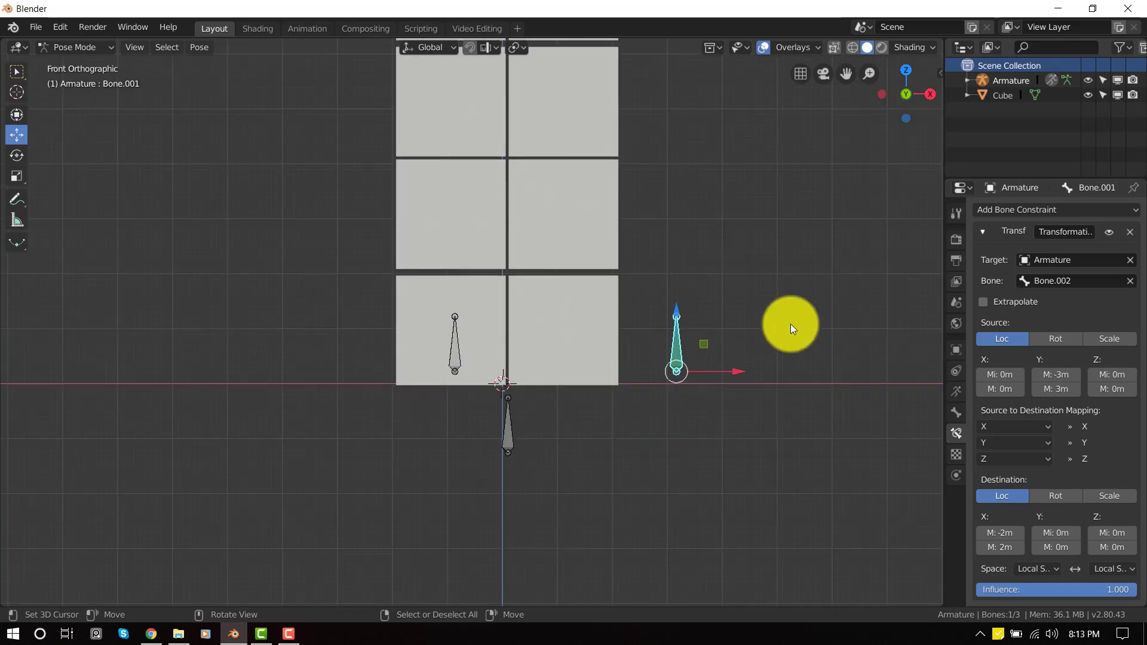
pyautogui.moveTo(677, 362)
pyautogui.mouseDown(button='middle')
pyautogui.moveTo(668, 382)
pyautogui.moveTo(666, 371)
pyautogui.mouseUp(button='middle')
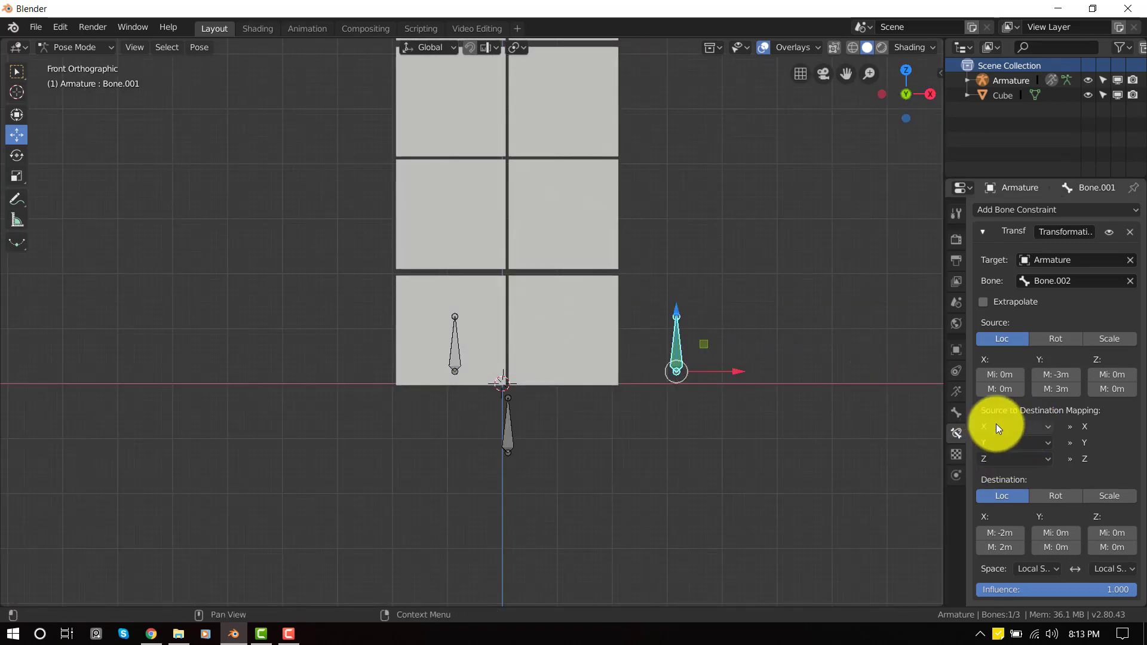
# Step: Map source Y to destination X and source X to destination Y in the constraint
pyautogui.click(995, 425)
pyautogui.click(972, 393)
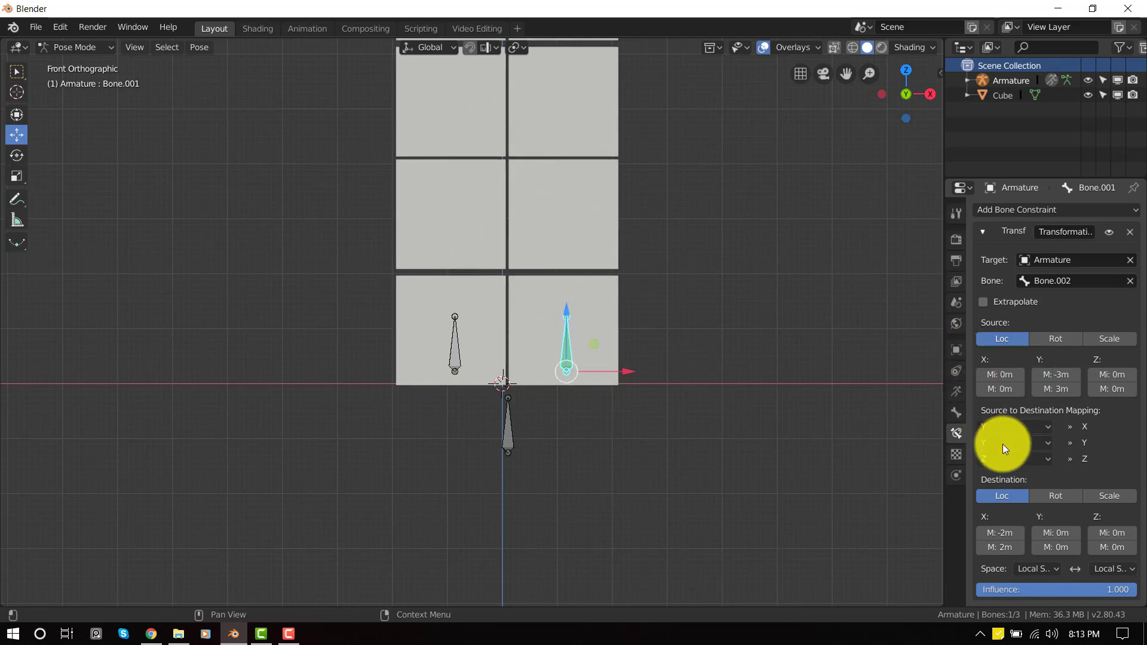
pyautogui.click(1003, 443)
pyautogui.click(994, 427)
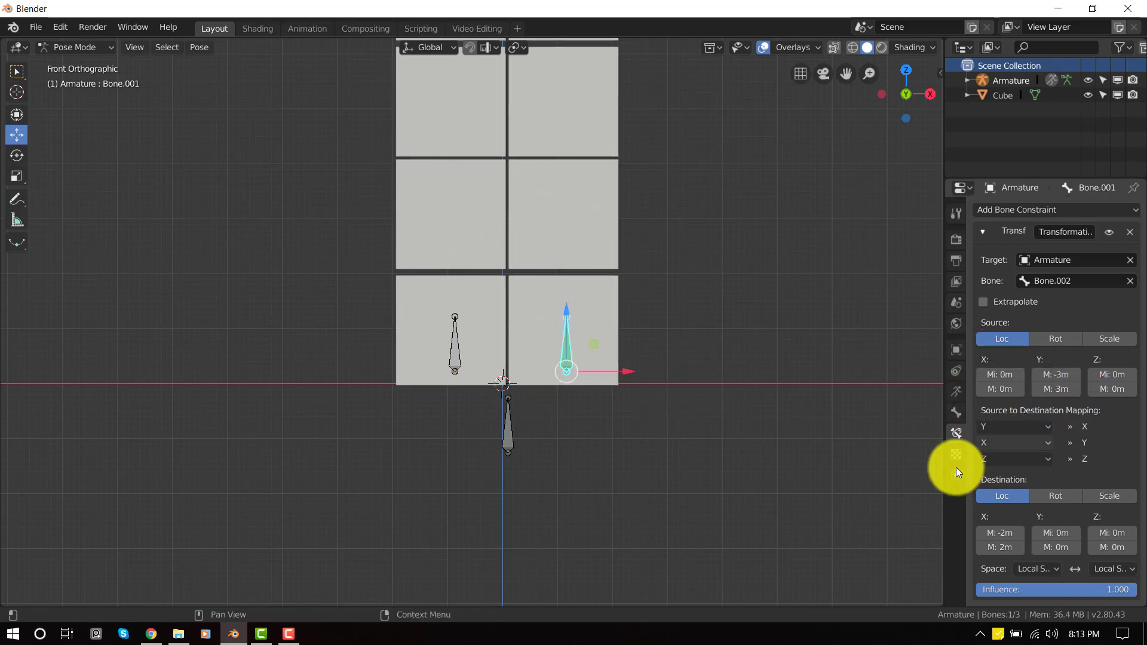
# Step: Move the control bone up and down to test how it drives the right bone
pyautogui.click(503, 445)
pyautogui.press('g')
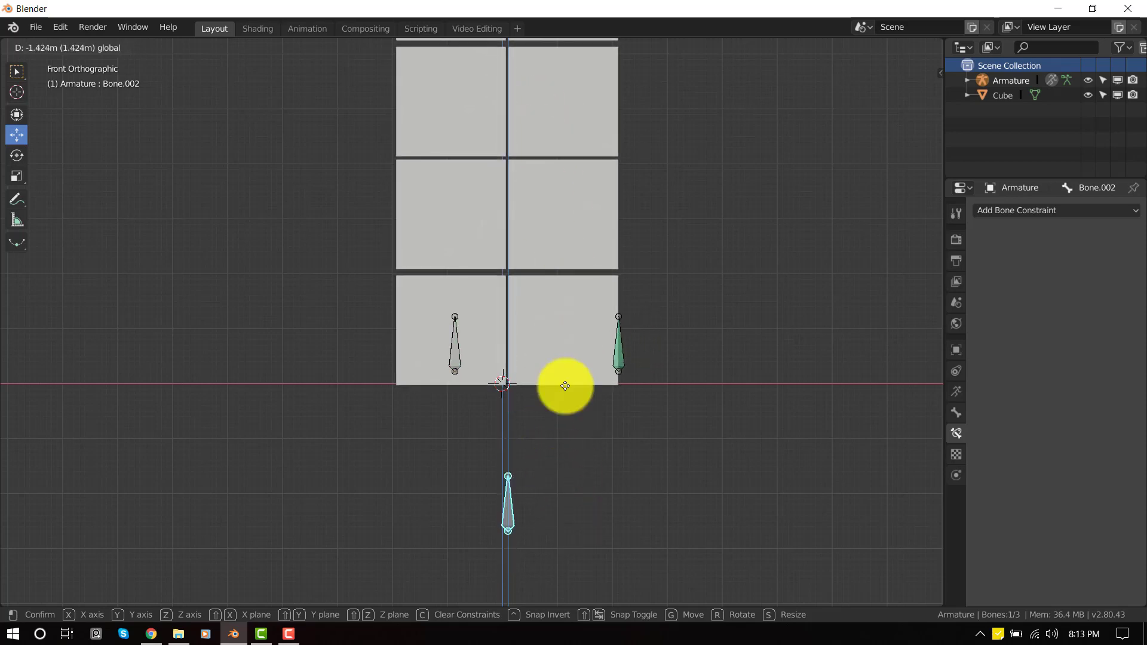
pyautogui.click(603, 404)
# Step: Reverse the right bone's destination X range by setting the minimum to 2 m and the maximum to -2 m
pyautogui.click(572, 324)
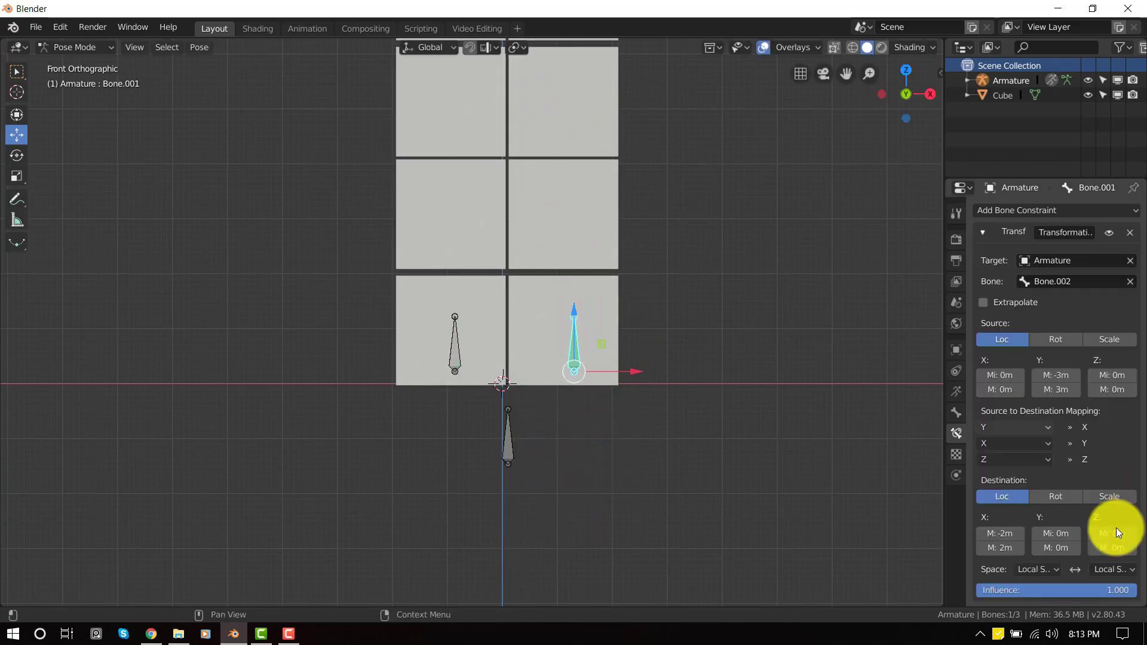
pyautogui.click(1001, 533)
pyautogui.write('2')
pyautogui.press('Return')
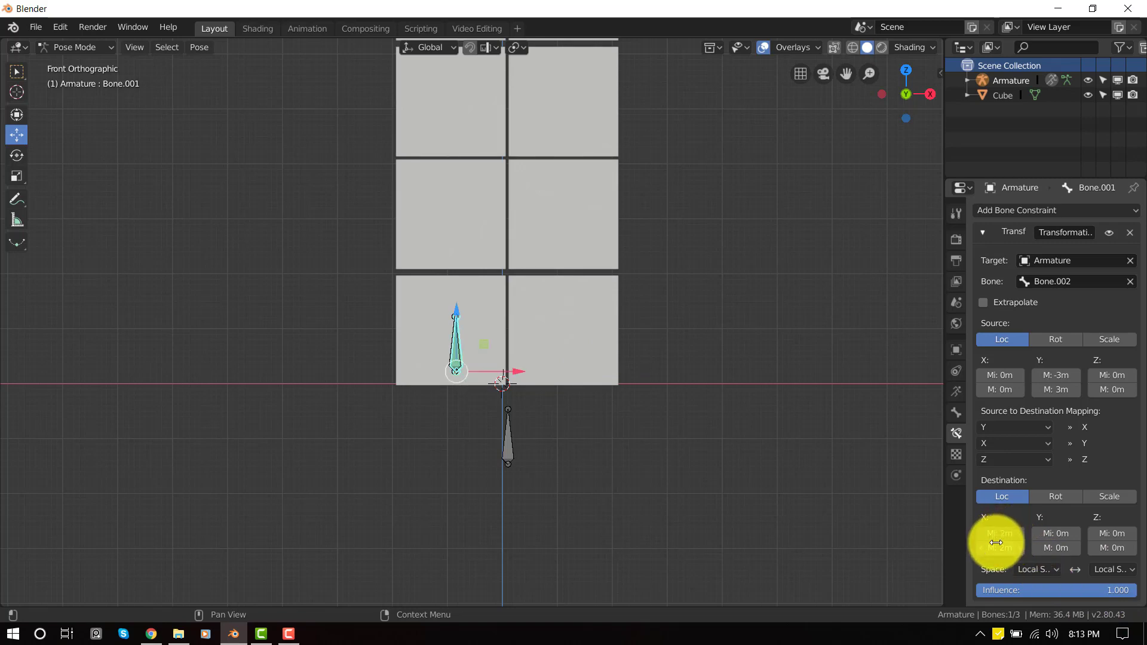
pyautogui.click(997, 545)
pyautogui.write('-2')
pyautogui.press('Return')
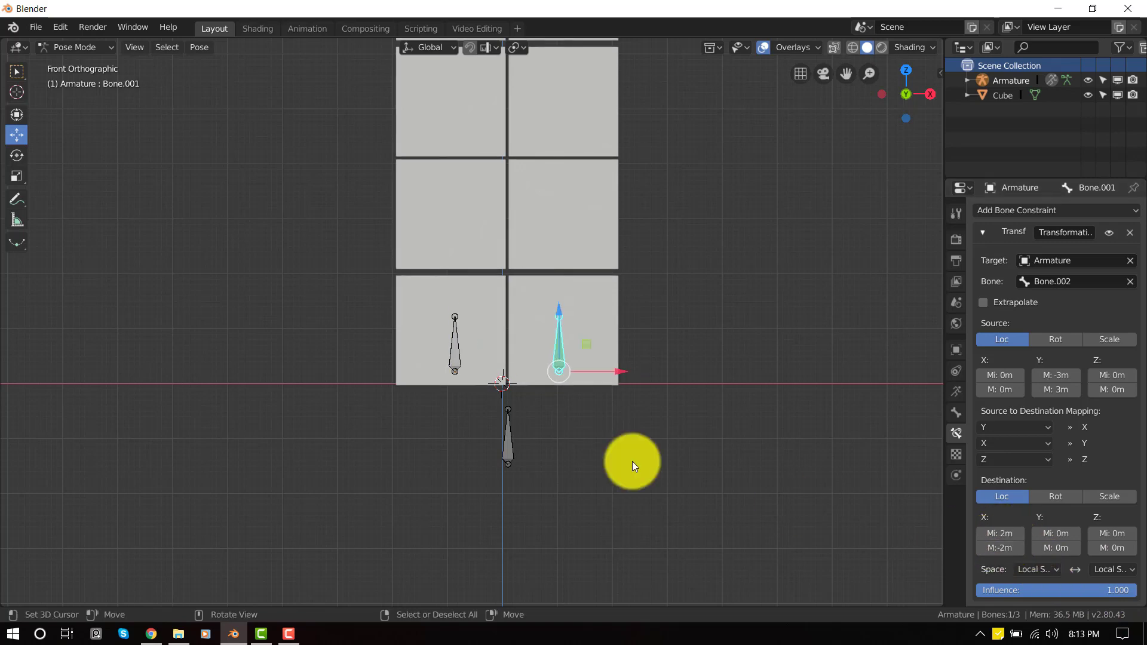
# Step: Test the reversed constraint by moving the control bone vertically, and clear the location of all bones
pyautogui.click(512, 456)
pyautogui.press('g')
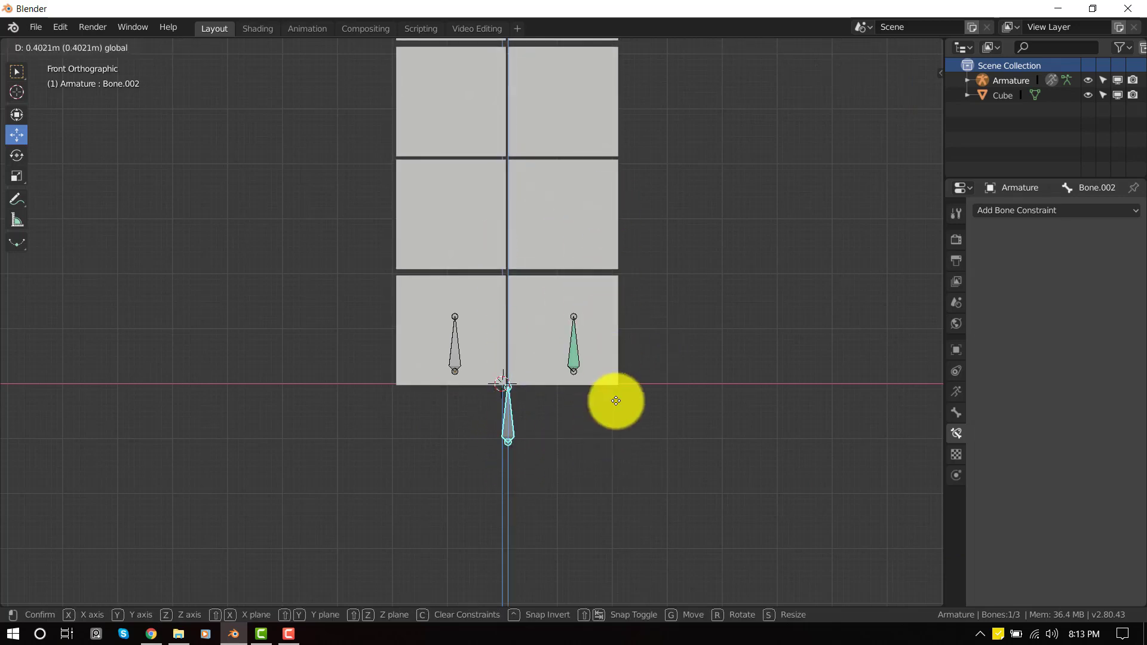
pyautogui.click(621, 275)
pyautogui.hotkey('alt', 'g')
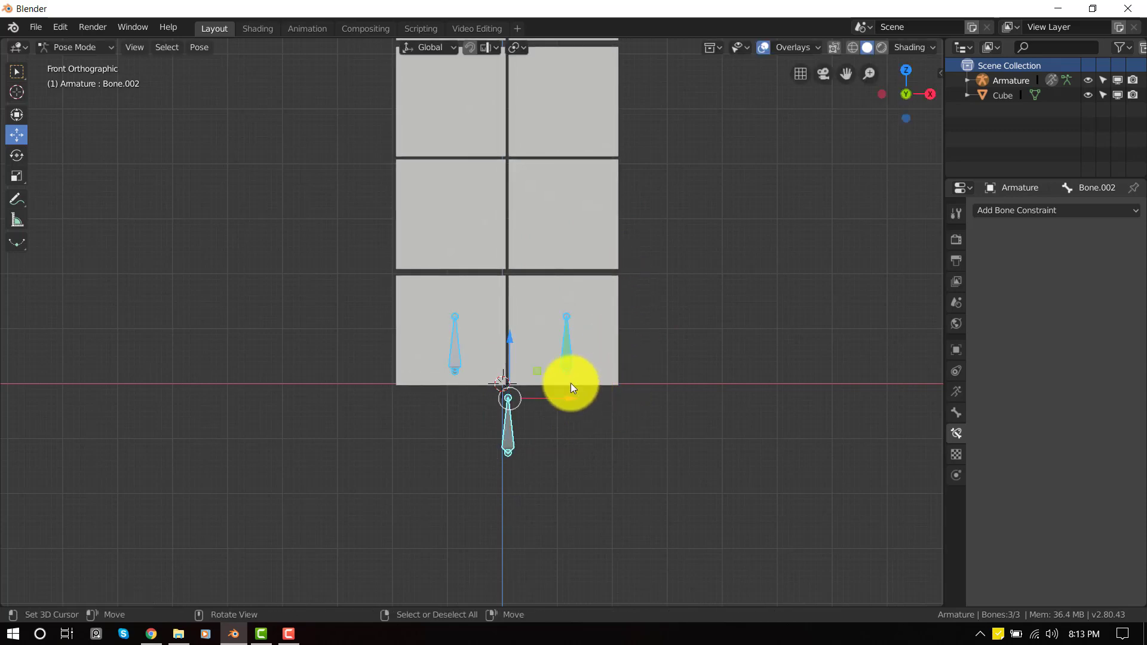
# Step: Copy the bone constraints from the right cube's bone to the left cube's bone
pyautogui.click(564, 359)
pyautogui.scroll(2, 600, 314)
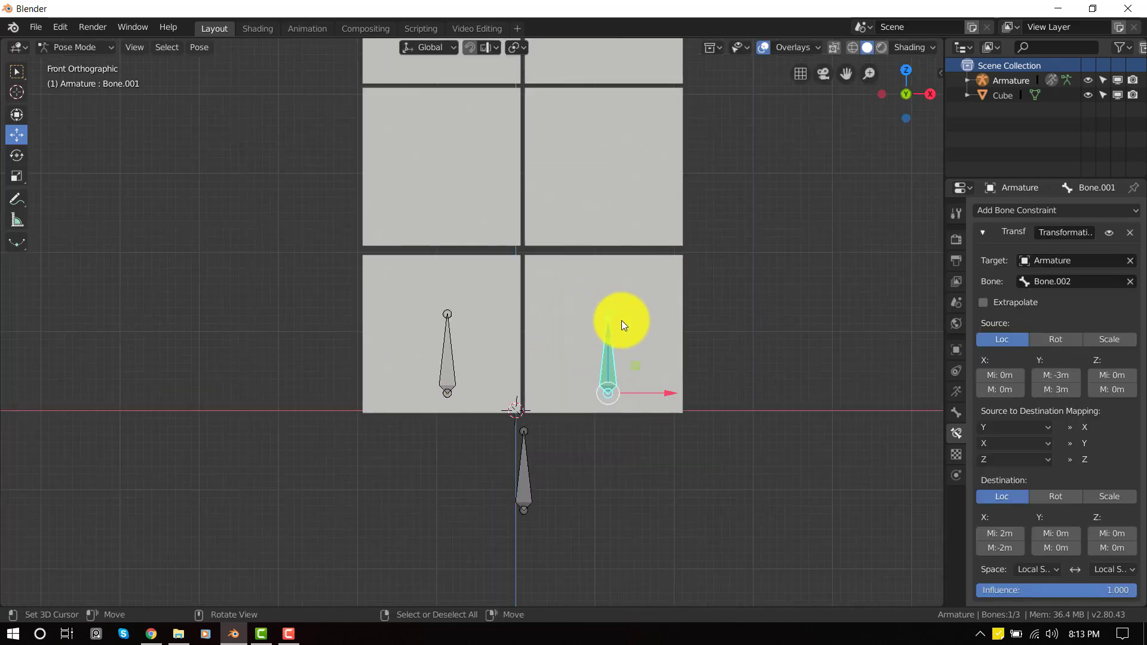
pyautogui.scroll(-4, 525, 381)
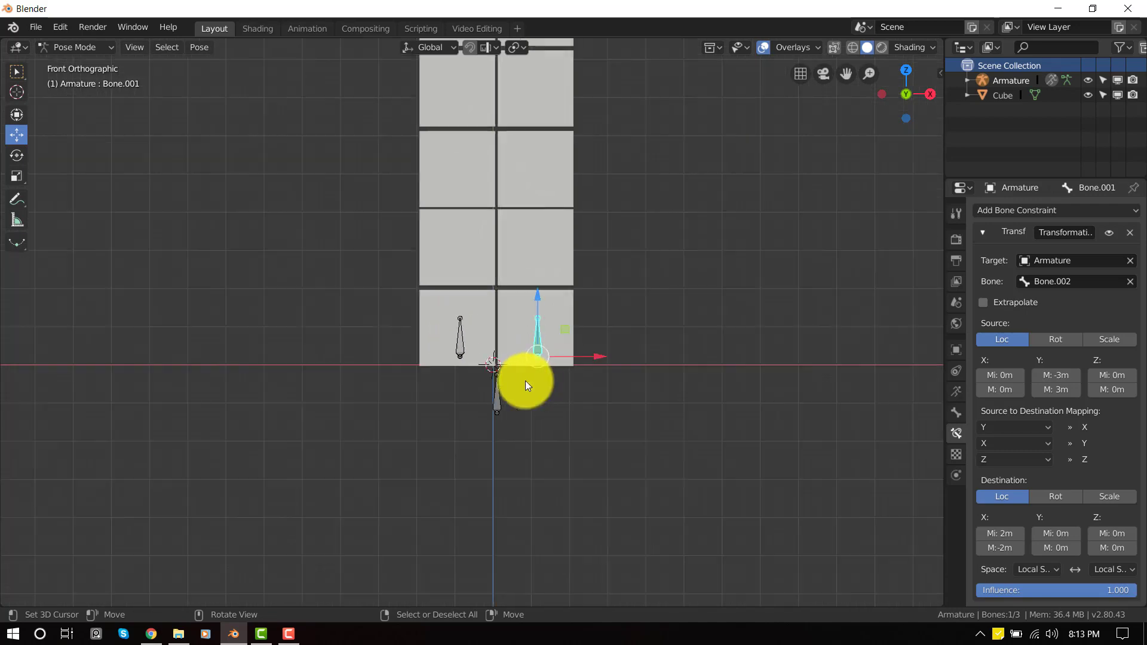
pyautogui.scroll(2, 532, 376)
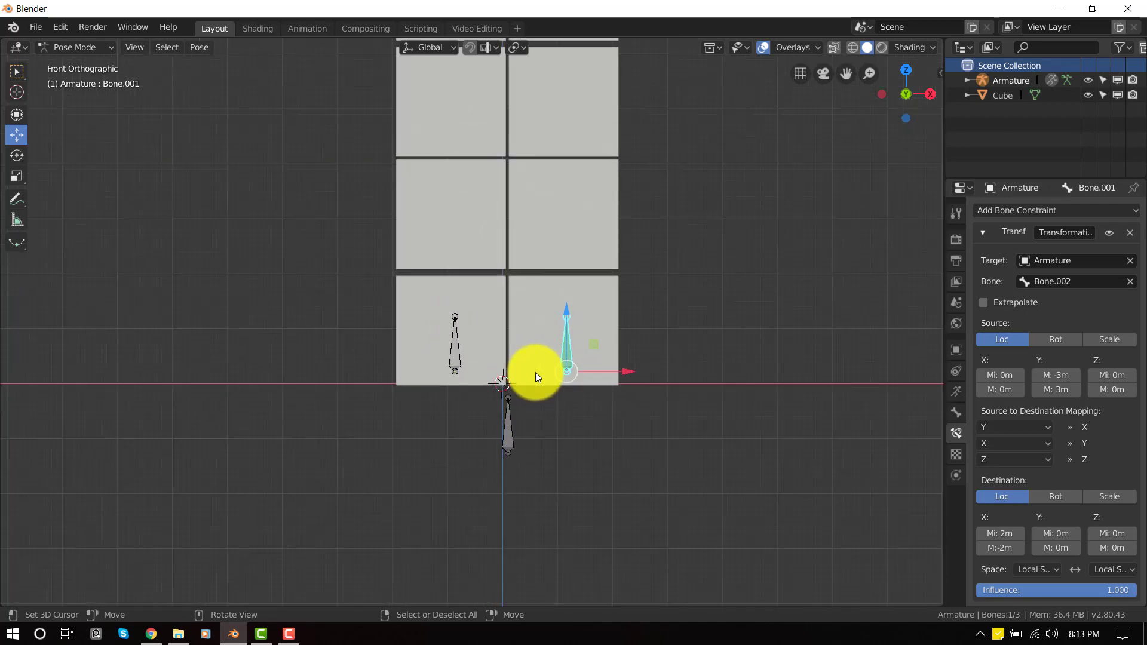
pyautogui.click(448, 346)
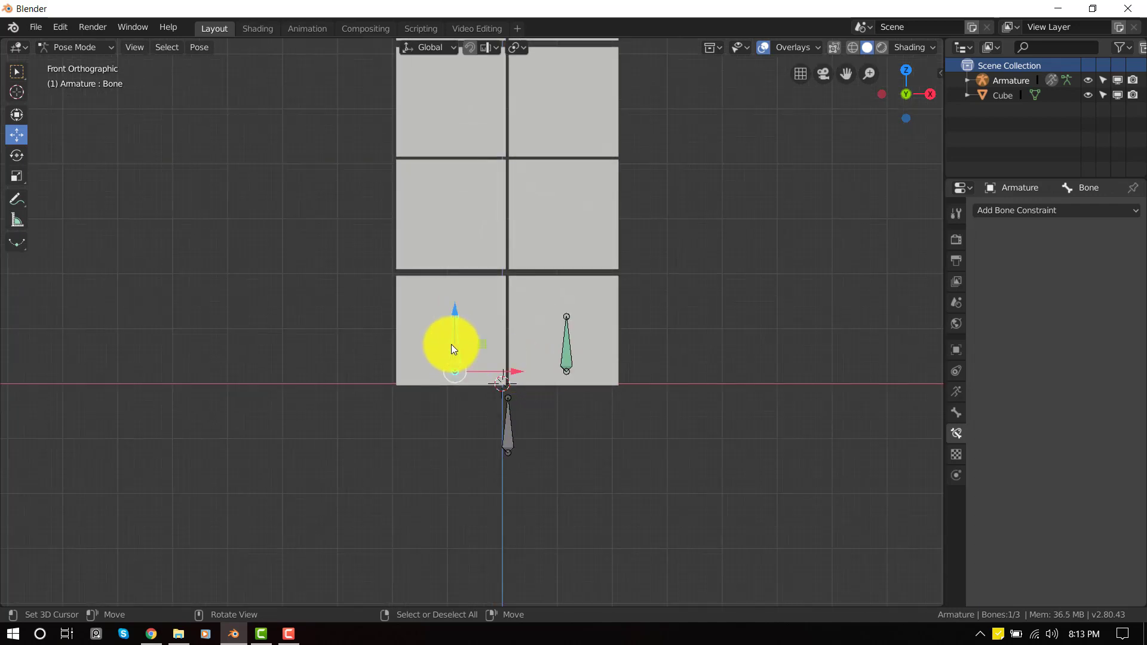
pyautogui.click(568, 332)
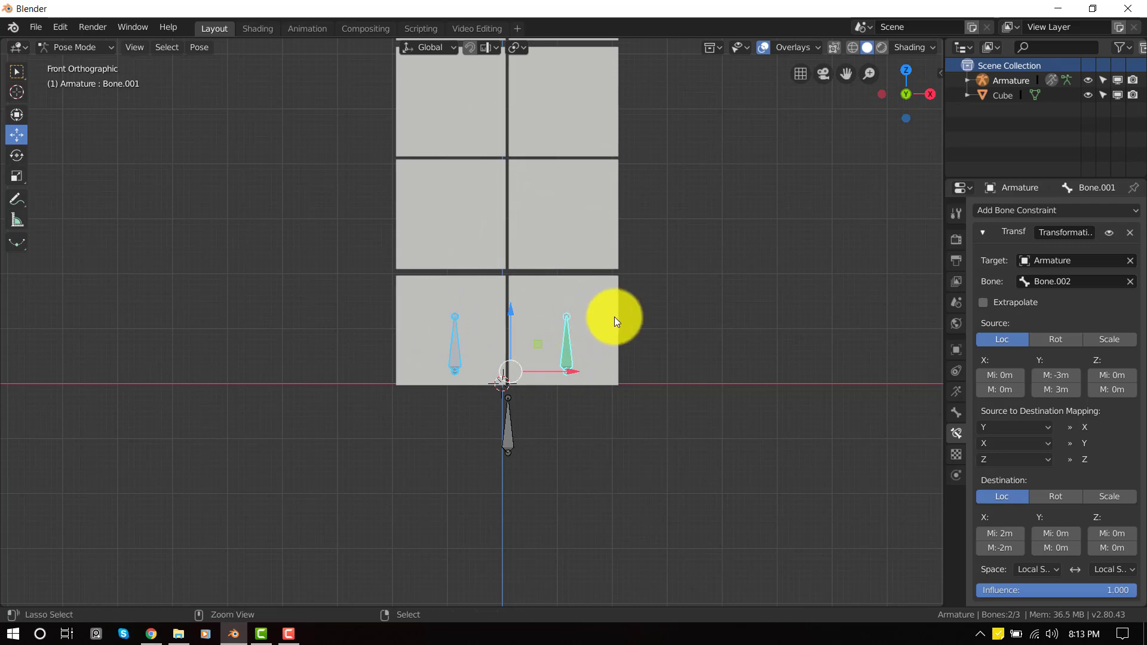
pyautogui.hotkey('ctrl', 'v')
pyautogui.hotkey('ctrl', 'shift', 'c')
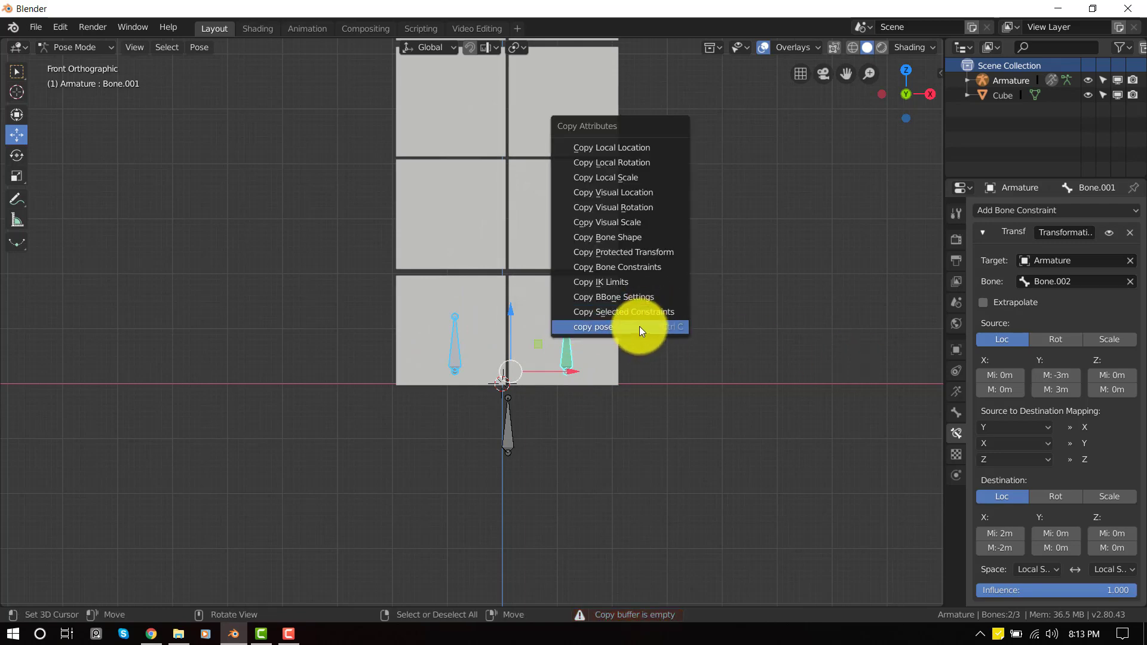
pyautogui.click(650, 266)
pyautogui.click(456, 352)
# Step: Move the control bone vertically to test how it drives the left and right bones together
pyautogui.click(511, 411)
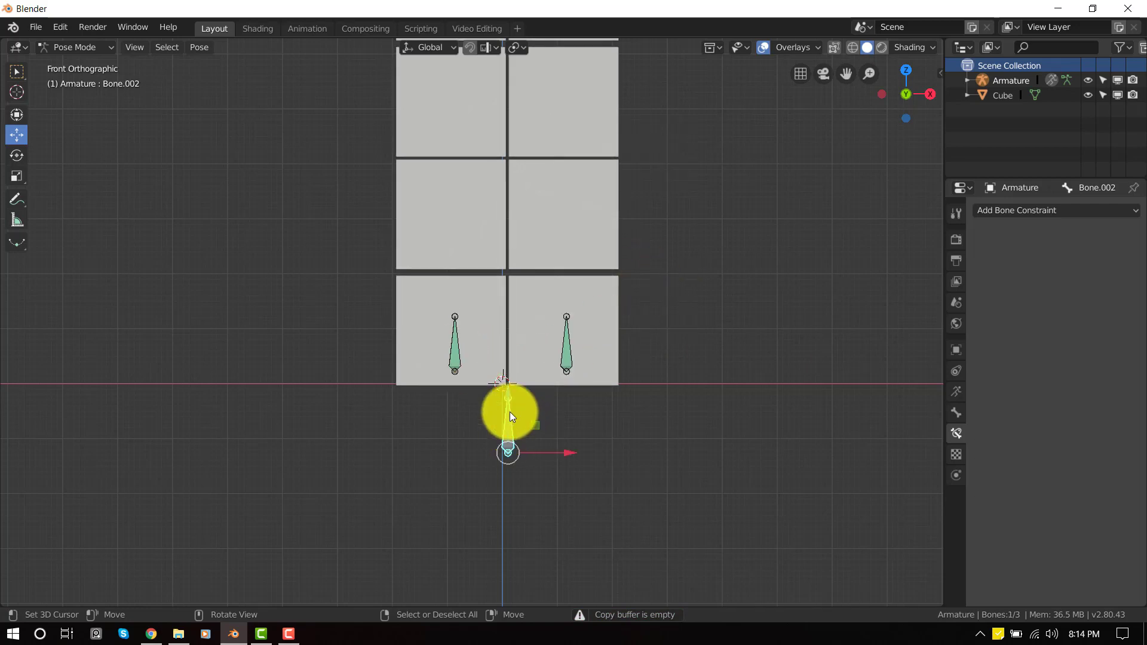
pyautogui.press('g')
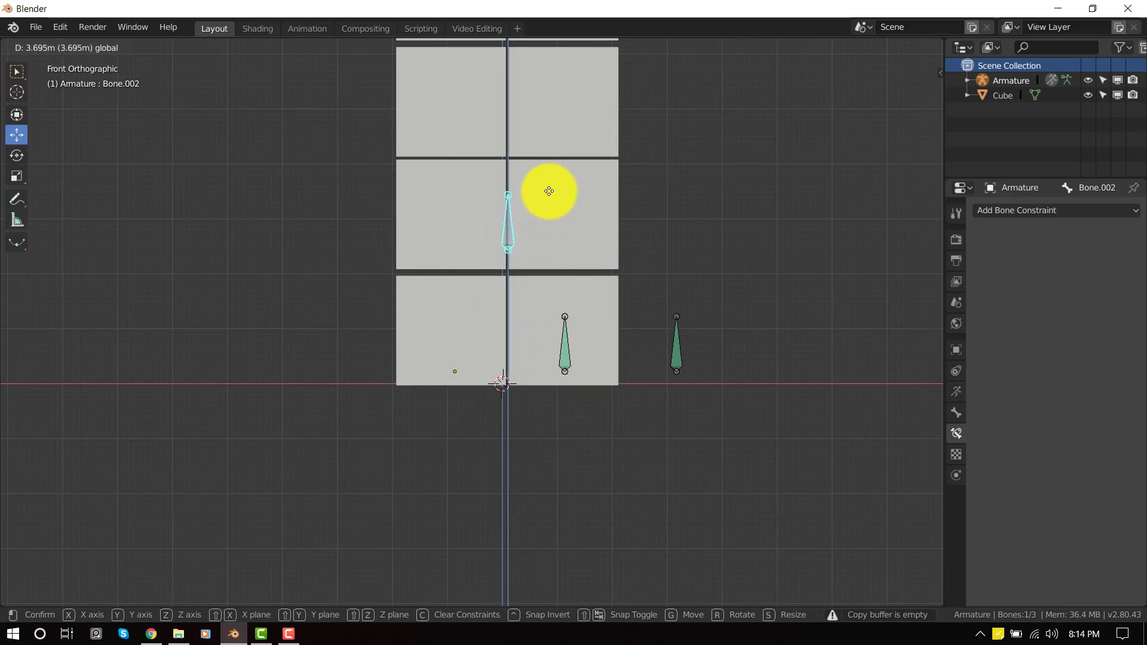
pyautogui.click(574, 390)
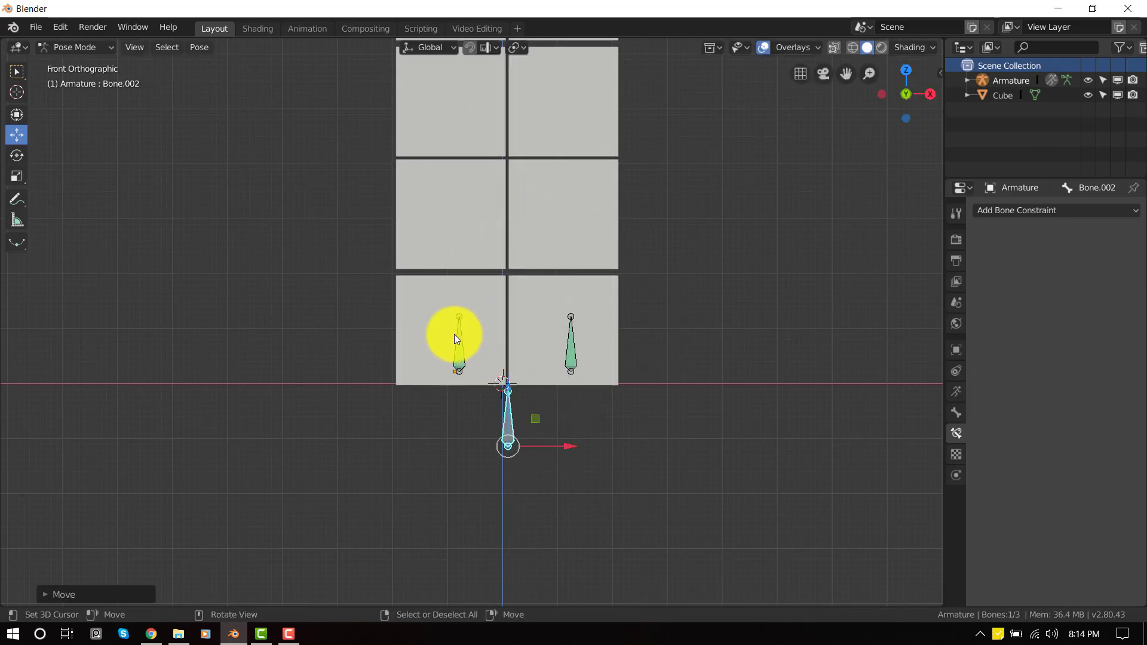
# Step: Set the left bone's Transformation constraint to a destination X range of -2 m minimum and 2 m maximum
pyautogui.rightClick(454, 335)
pyautogui.click(998, 532)
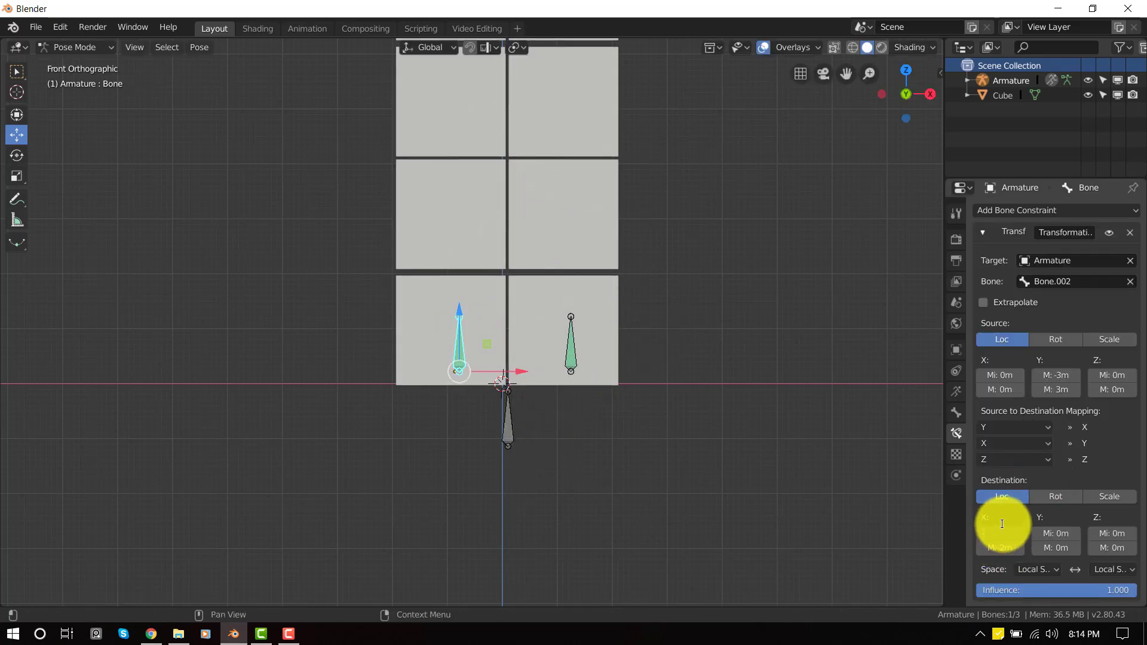
pyautogui.write('-2')
pyautogui.press('Return')
pyautogui.click(1001, 544)
pyautogui.write('2m')
pyautogui.press('Return')
# Step: Move the centre control bone vertically to test the left and right bones, and clear the location of all bones
pyautogui.press('a')
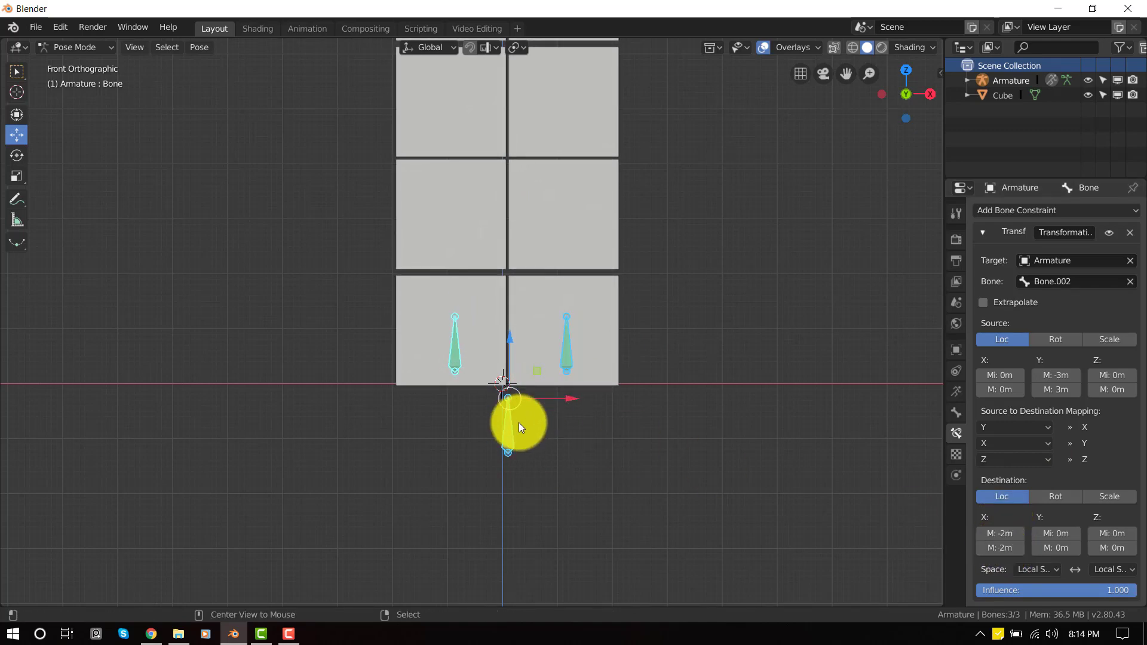
pyautogui.click(507, 412)
pyautogui.press('g')
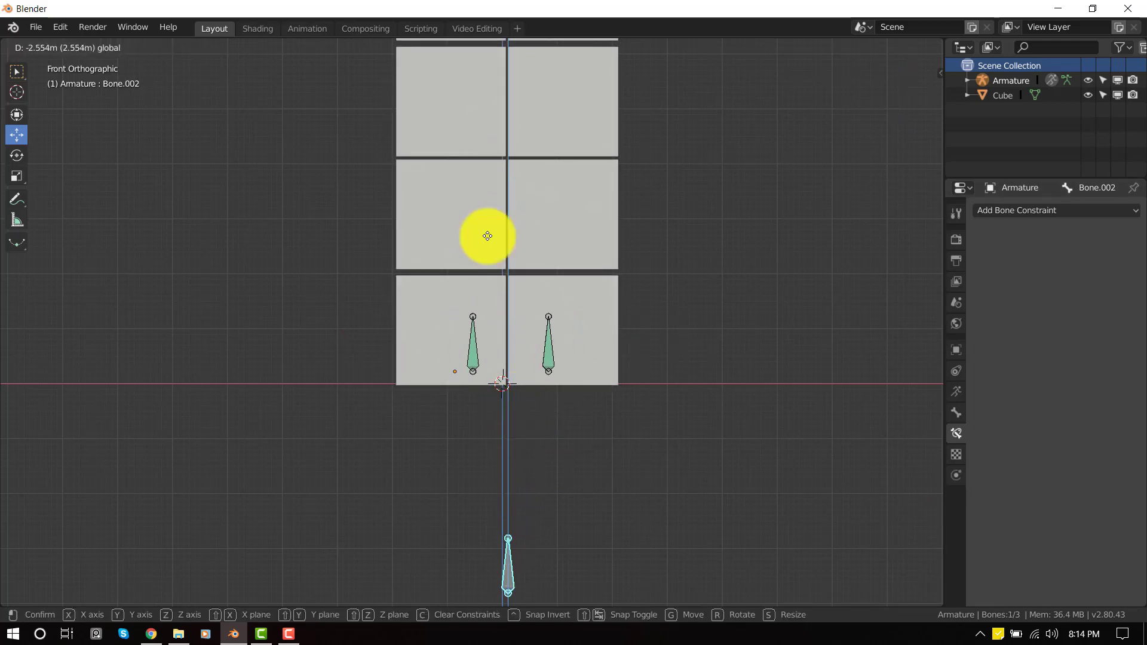
pyautogui.click(528, 281)
pyautogui.press('a')
pyautogui.hotkey('alt', 'g')
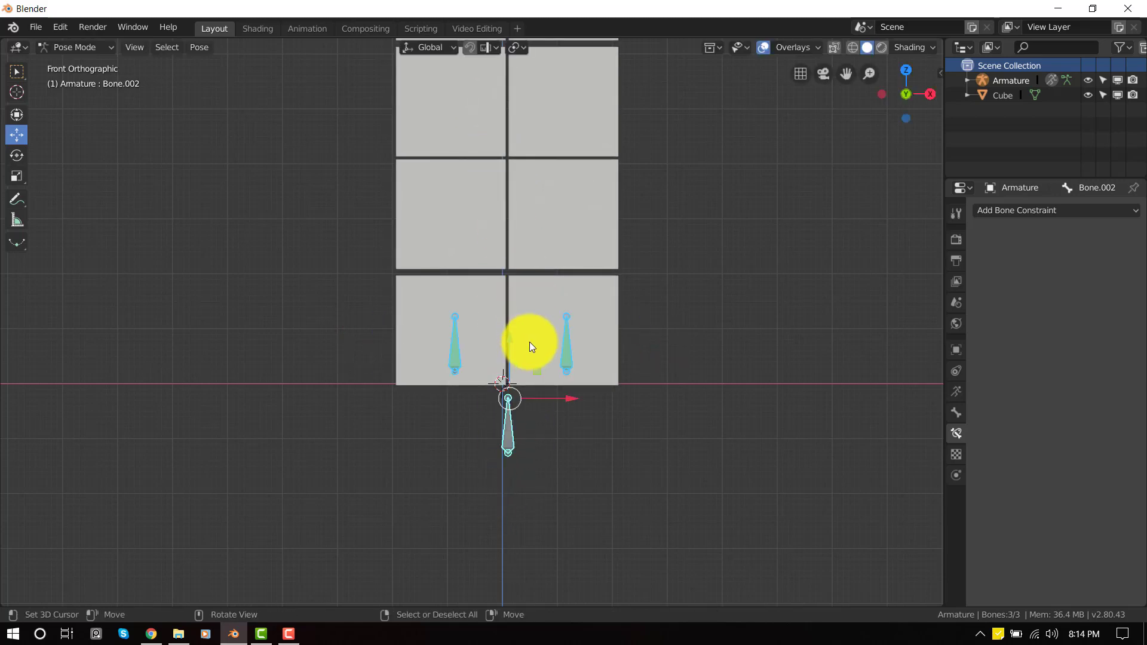
# Step: Add a second Transformation constraint to the right cube's bone, targeting the centre control bone
pyautogui.click(565, 343)
pyautogui.scroll(2, 662, 291)
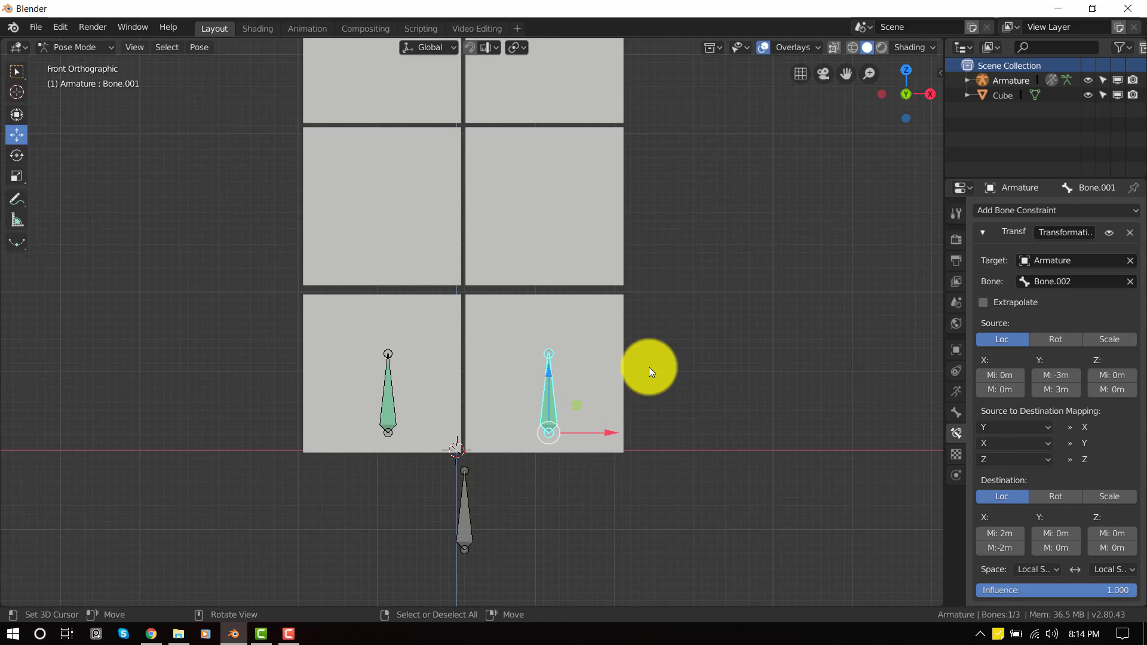
pyautogui.keyDown('shift'); pyautogui.moveTo(605, 385); pyautogui.dragTo(593, 322, button='middle'); pyautogui.keyUp('shift')
pyautogui.click(983, 232)
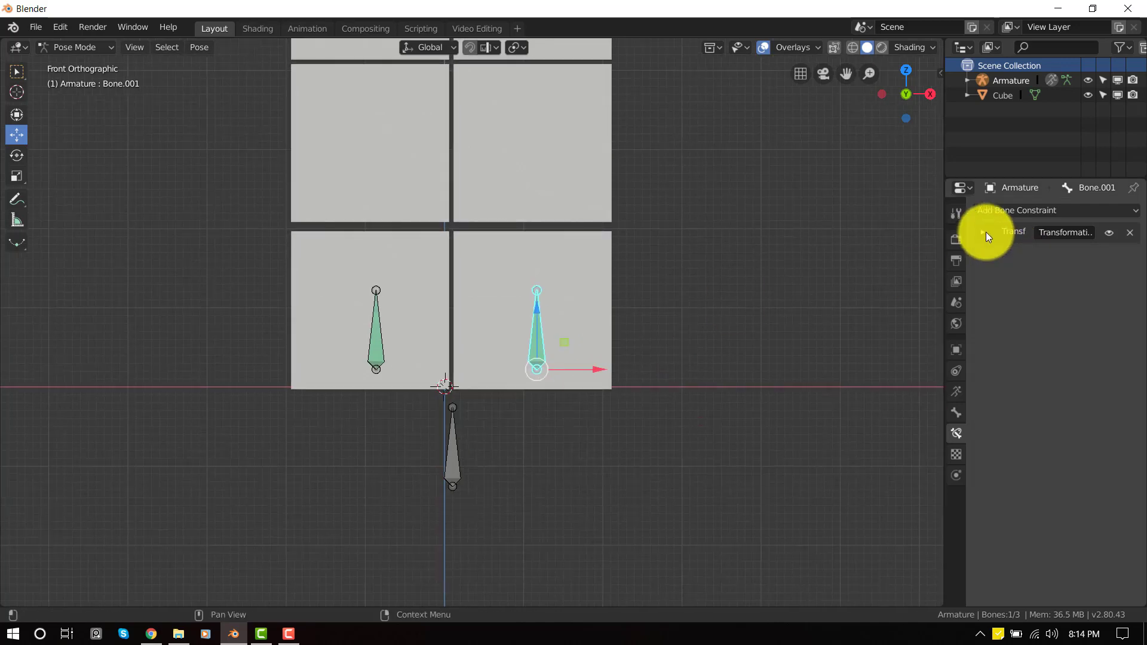
pyautogui.click(448, 453)
pyautogui.keyDown('shift'); pyautogui.click(539, 341); pyautogui.keyUp('shift')
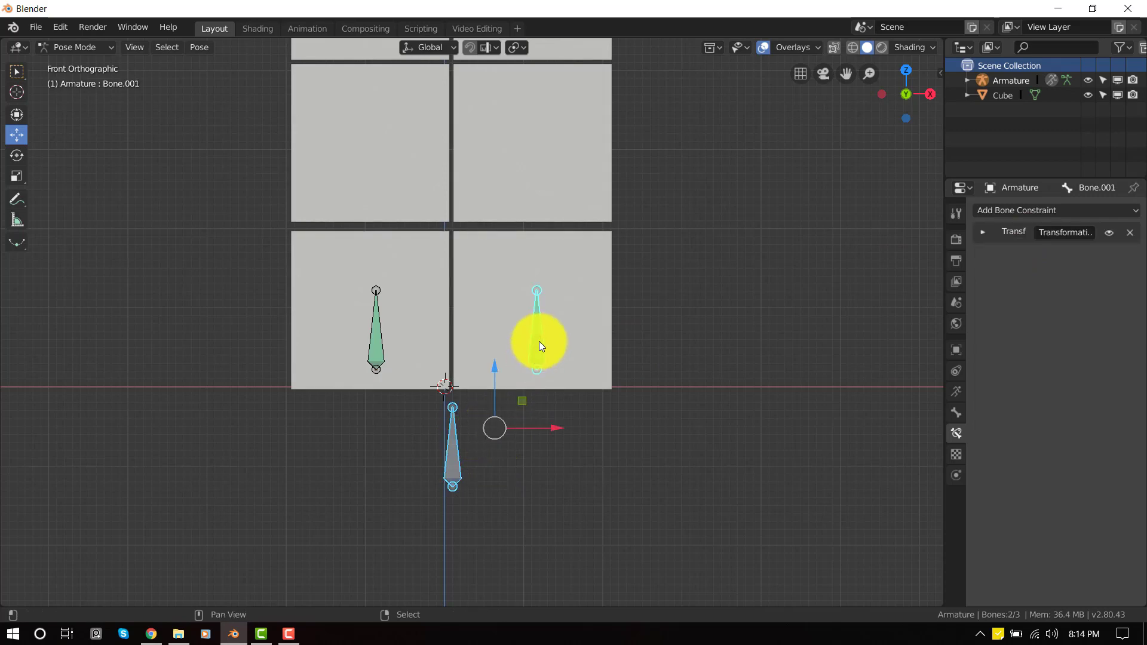
pyautogui.hotkey('ctrl', 'shift', 'c')
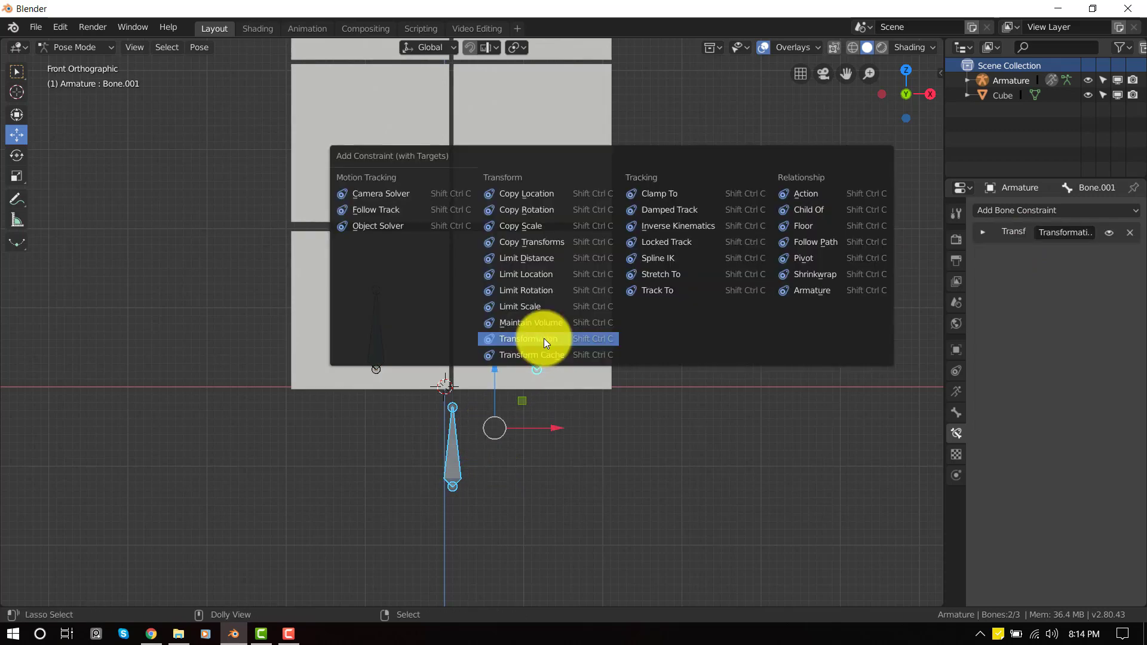
pyautogui.click(543, 338)
pyautogui.scroll(-1, 1054, 340)
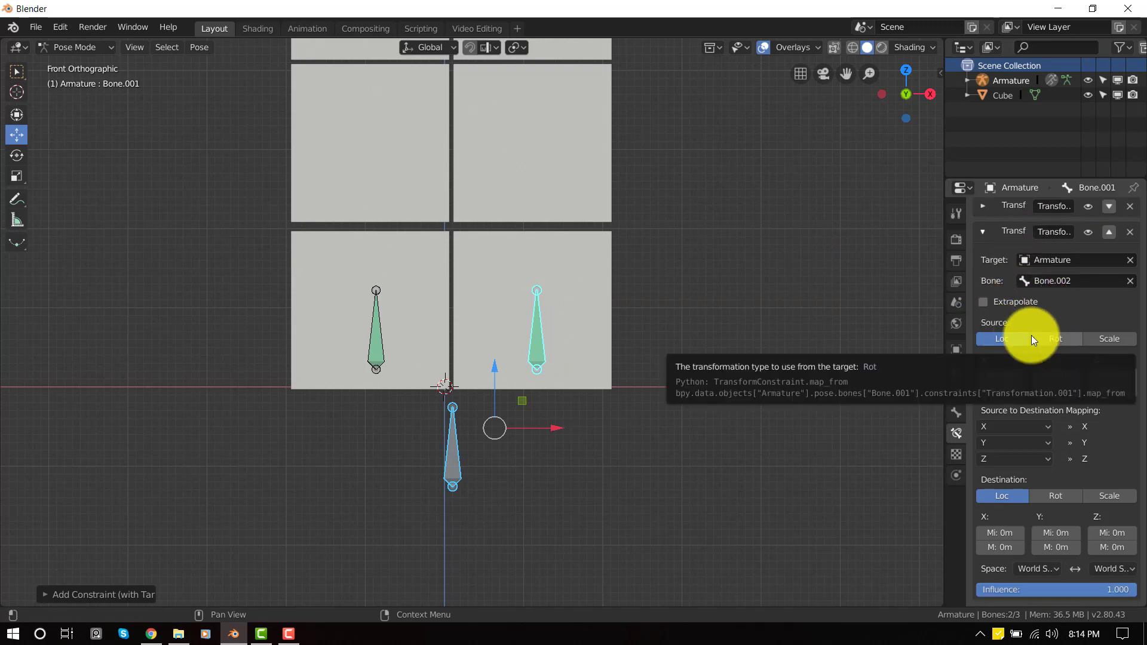
# Step: Set the new constraint's source location Y range to -3 m minimum and 3 m maximum
pyautogui.click(1050, 374)
pyautogui.press('BackSpace')
pyautogui.write('-3')
pyautogui.press('Return')
pyautogui.click(1055, 388)
pyautogui.write('2')
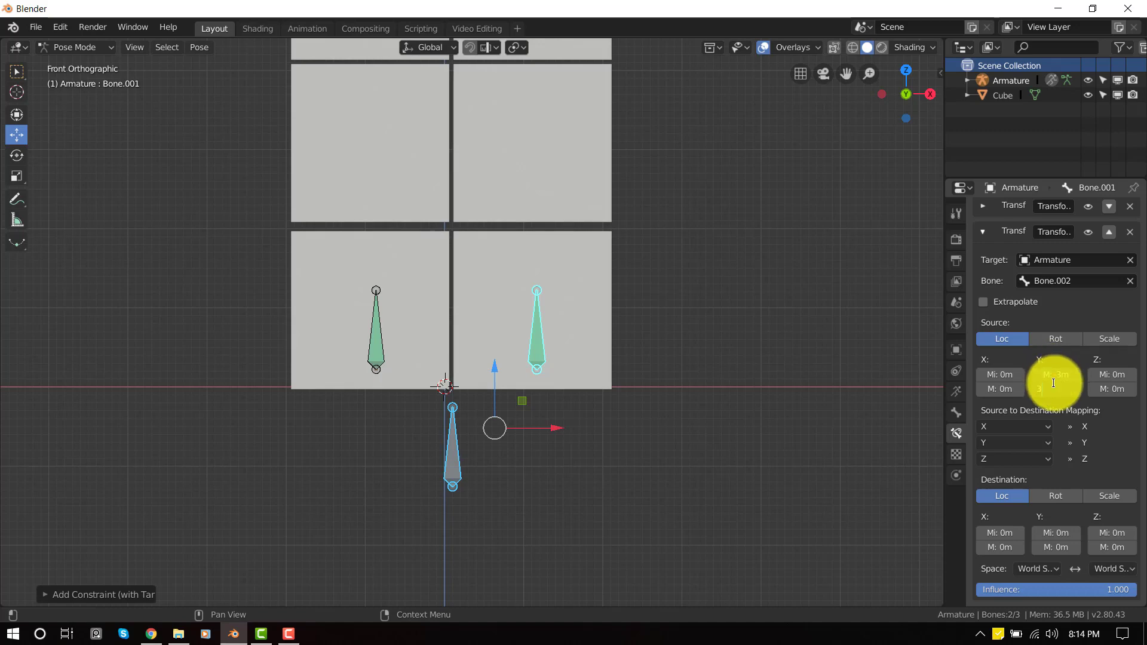
pyautogui.press('Return')
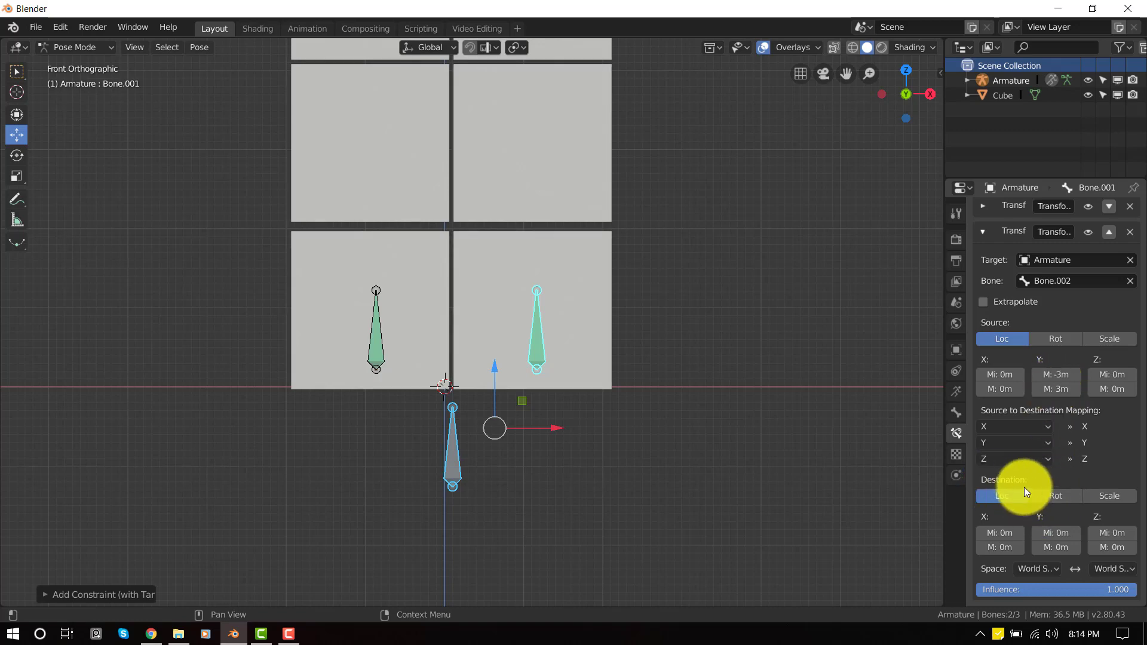
# Step: Switch the new constraint's destination to rotation and set both of its spaces to Local Space
pyautogui.click(1068, 497)
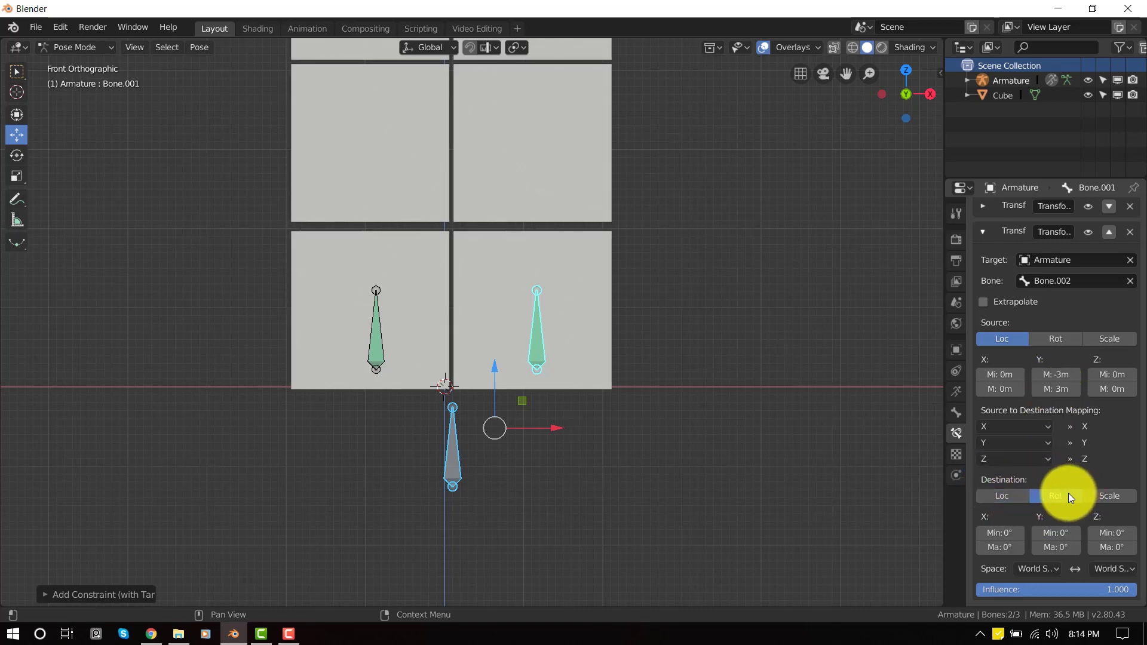
pyautogui.click(1041, 568)
pyautogui.click(1016, 506)
pyautogui.click(1113, 568)
pyautogui.click(1081, 504)
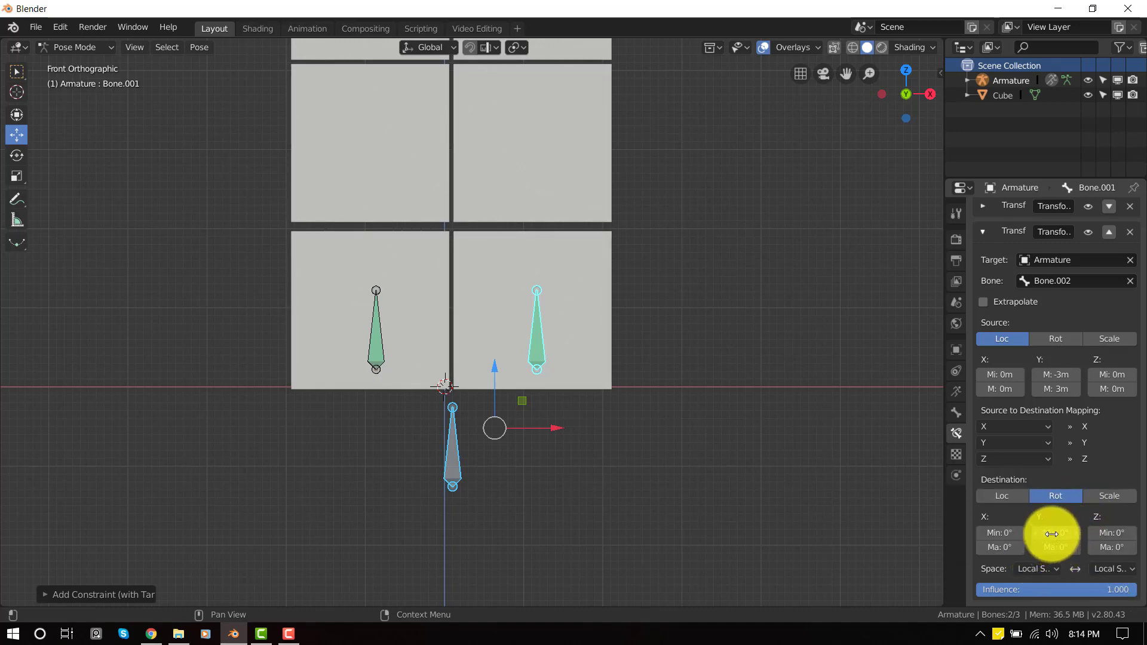
# Step: Set the new constraint's destination rotation Y range to -50° minimum and 50° maximum
pyautogui.moveTo(529, 336); pyautogui.dragTo(461, 403, button='middle')
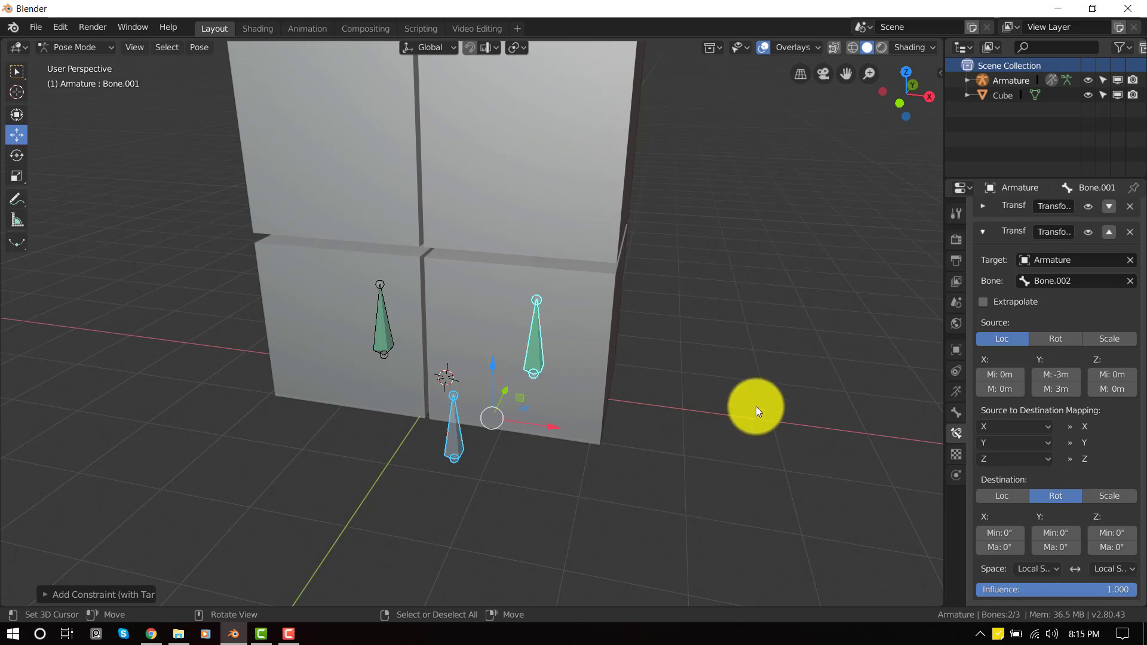
pyautogui.moveTo(711, 419); pyautogui.dragTo(740, 419, button='middle')
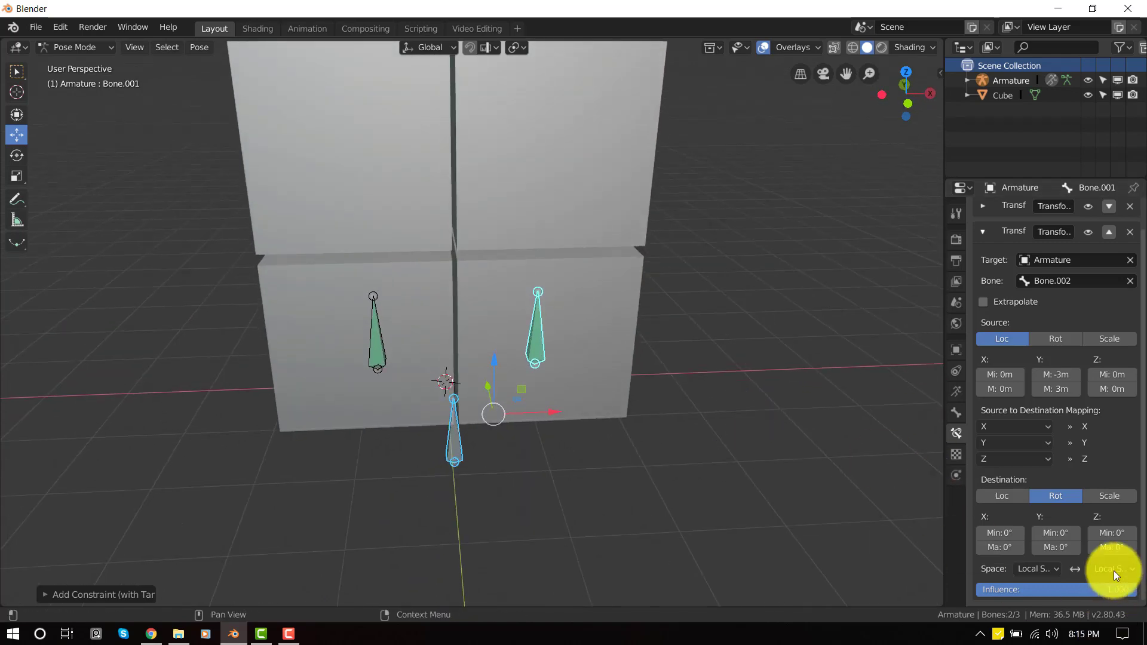
pyautogui.click(1056, 533)
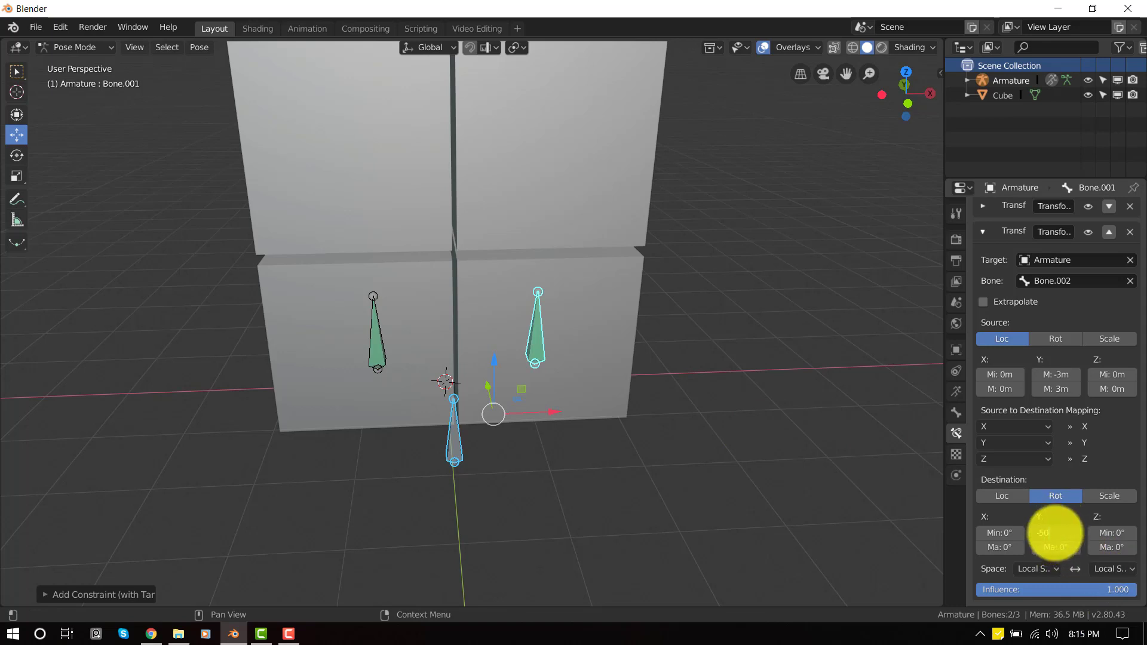
pyautogui.click(1054, 547)
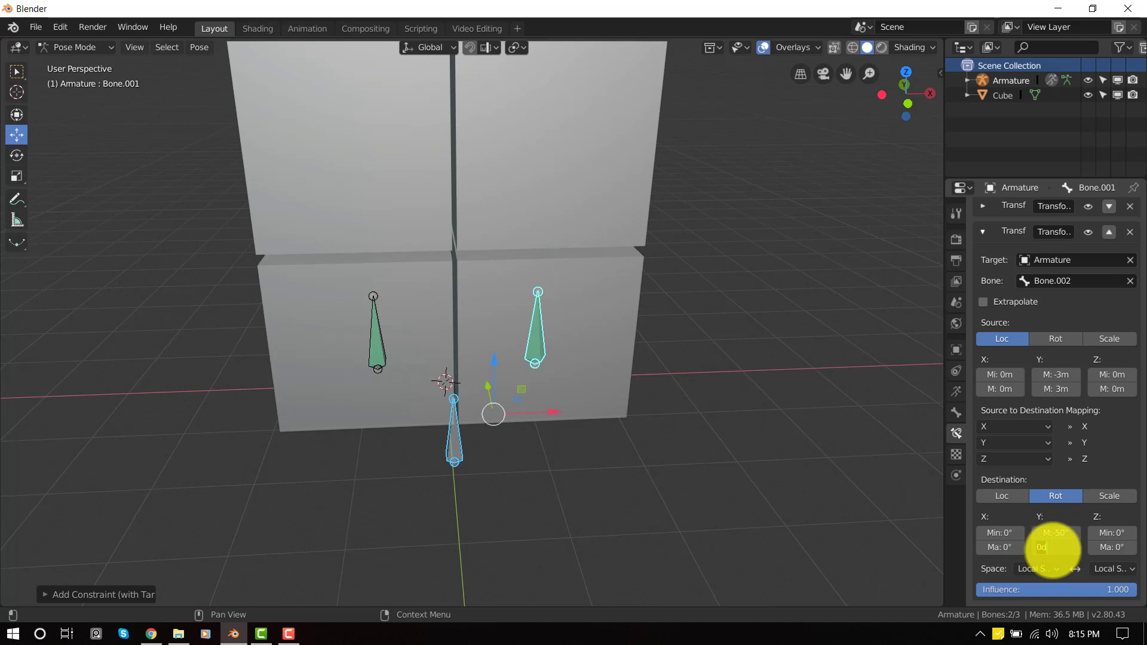
pyautogui.write('50')
pyautogui.press('Return')
# Step: Disable the right bone's first Transformation constraint to isolate the effect of the rotation constraint
pyautogui.moveTo(456, 433); pyautogui.dragTo(469, 409)
pyautogui.click(534, 331)
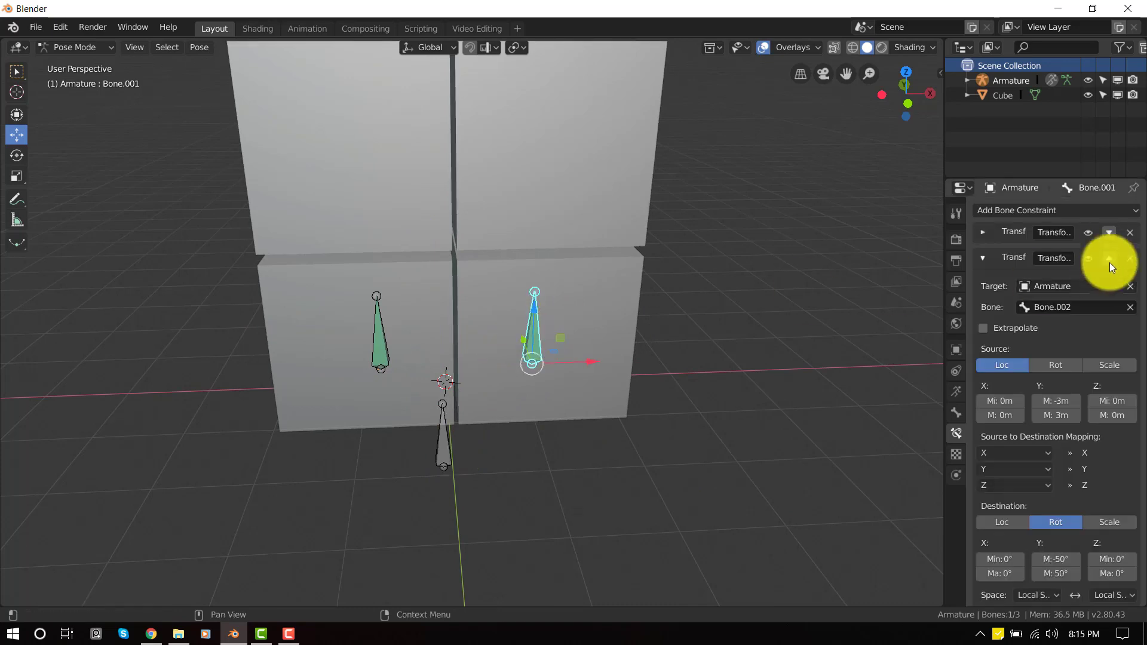
pyautogui.click(1088, 234)
pyautogui.scroll(4, 515, 433)
# Step: Move the control bone up and down to test the right bone's rotation, and clear the location of all bones
pyautogui.moveTo(515, 432); pyautogui.dragTo(432, 550, button='middle')
pyautogui.click(432, 555)
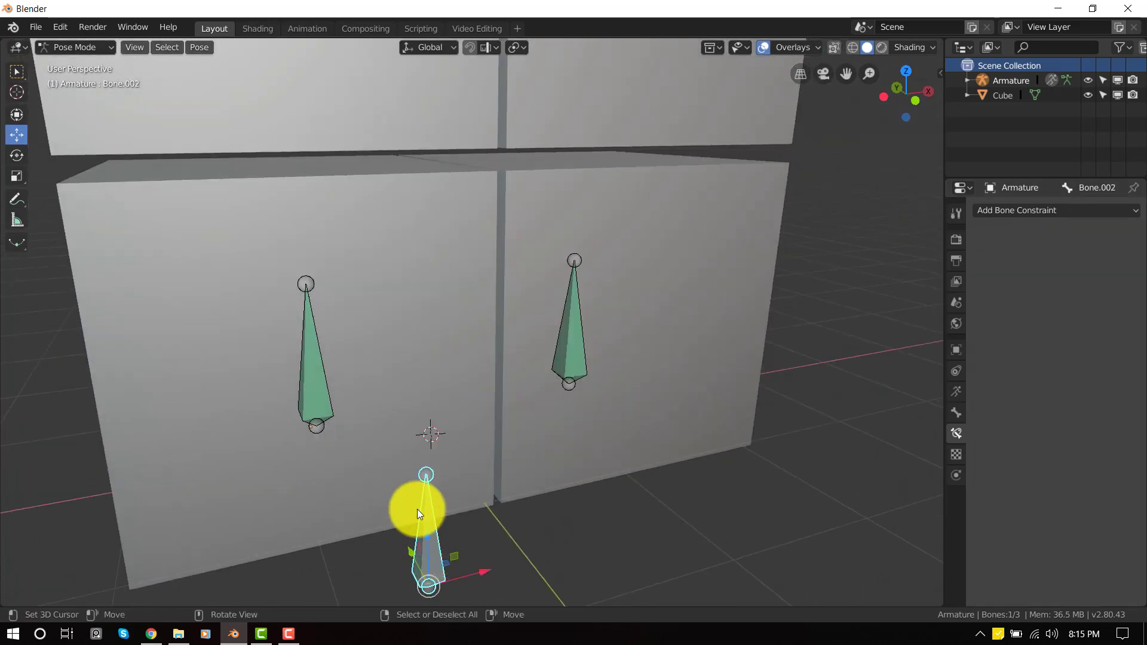
pyautogui.moveTo(423, 540); pyautogui.dragTo(426, 320)
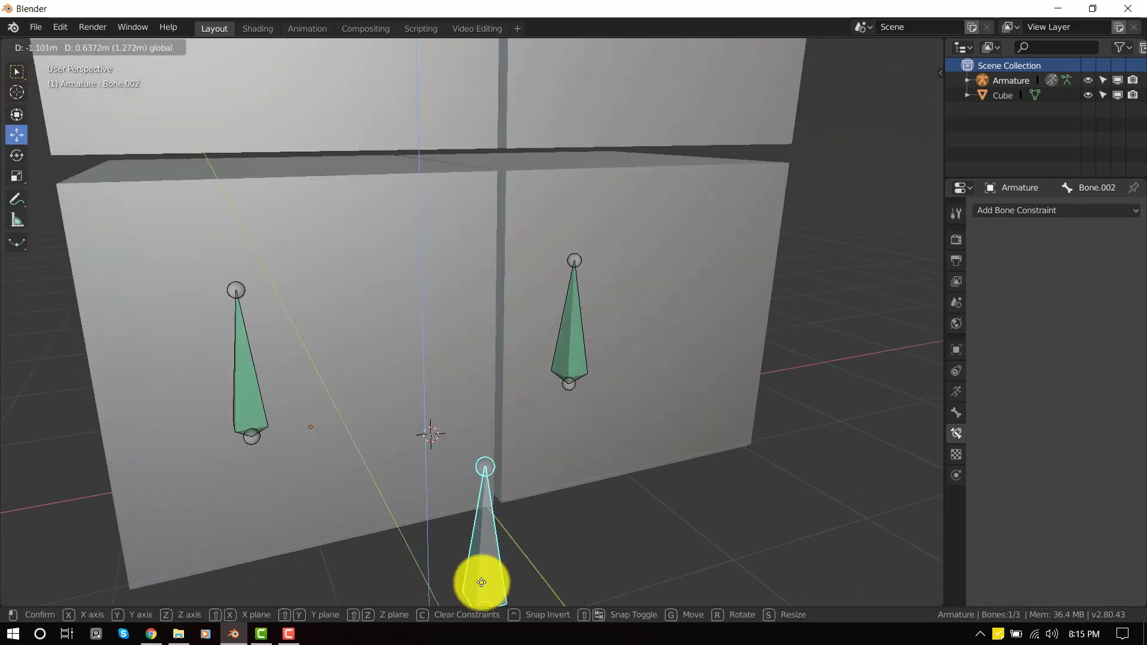
pyautogui.moveTo(482, 586); pyautogui.dragTo(549, 537)
pyautogui.moveTo(549, 537); pyautogui.dragTo(577, 324, button='middle')
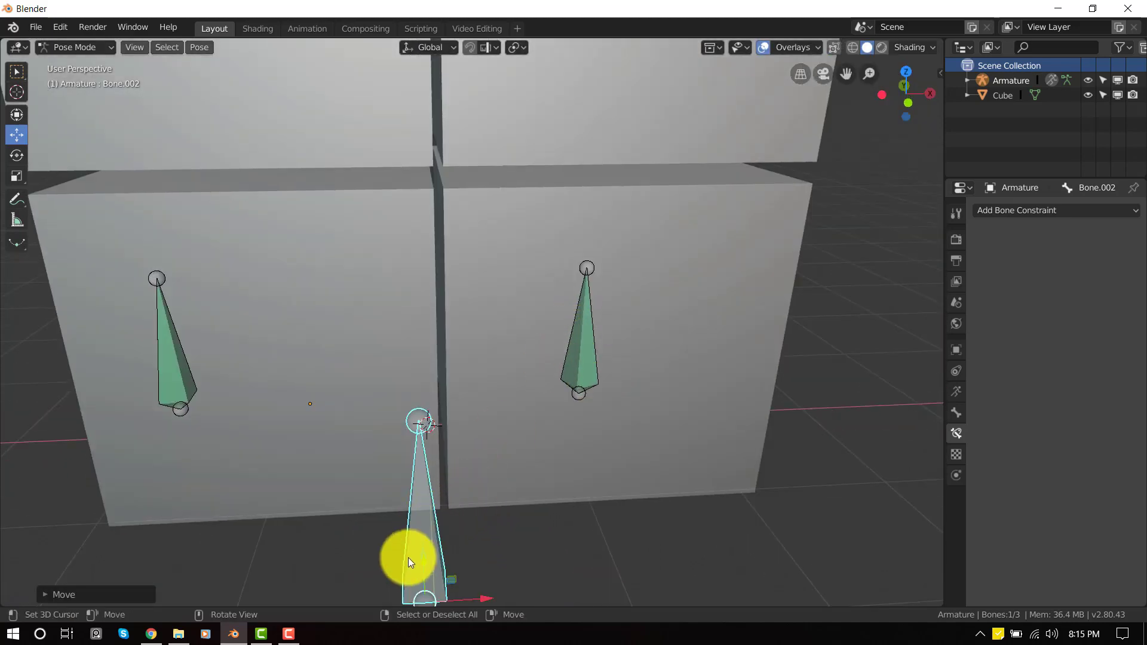
pyautogui.moveTo(410, 563); pyautogui.dragTo(508, 466)
pyautogui.rightClick(509, 467)
pyautogui.press('a')
pyautogui.hotkey('alt', 'g')
pyautogui.press('KP_1')
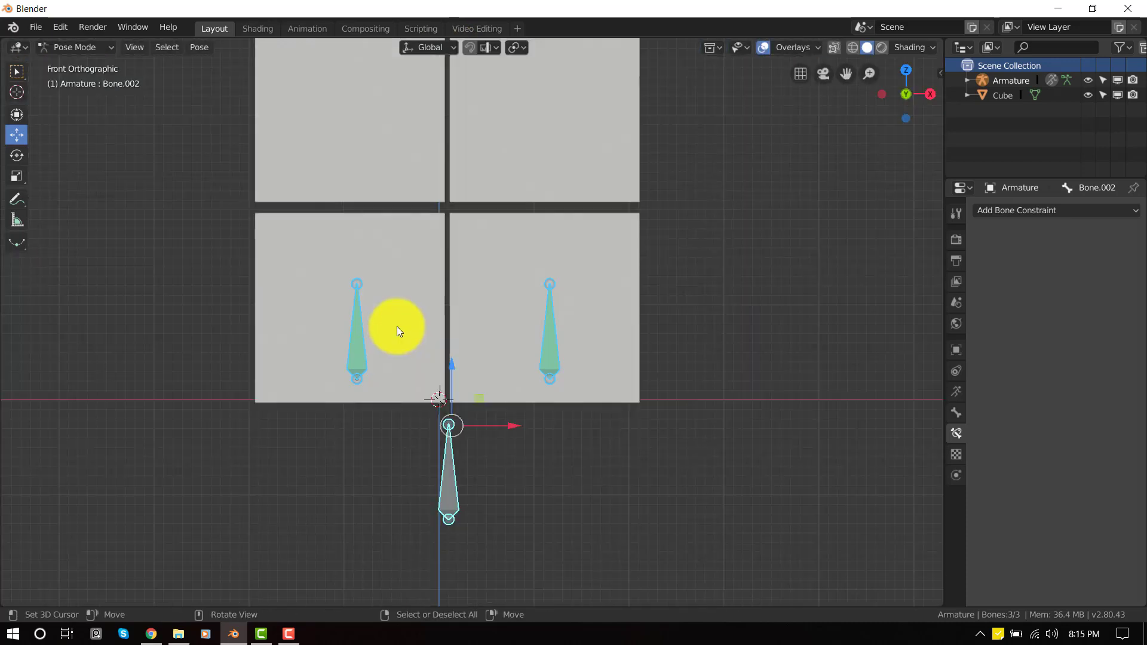
# Step: Copy only the second, rotation-based Transformation constraint from the right bone to the left bone
pyautogui.hotkey('alt', 'a')
pyautogui.rightClick(360, 335)
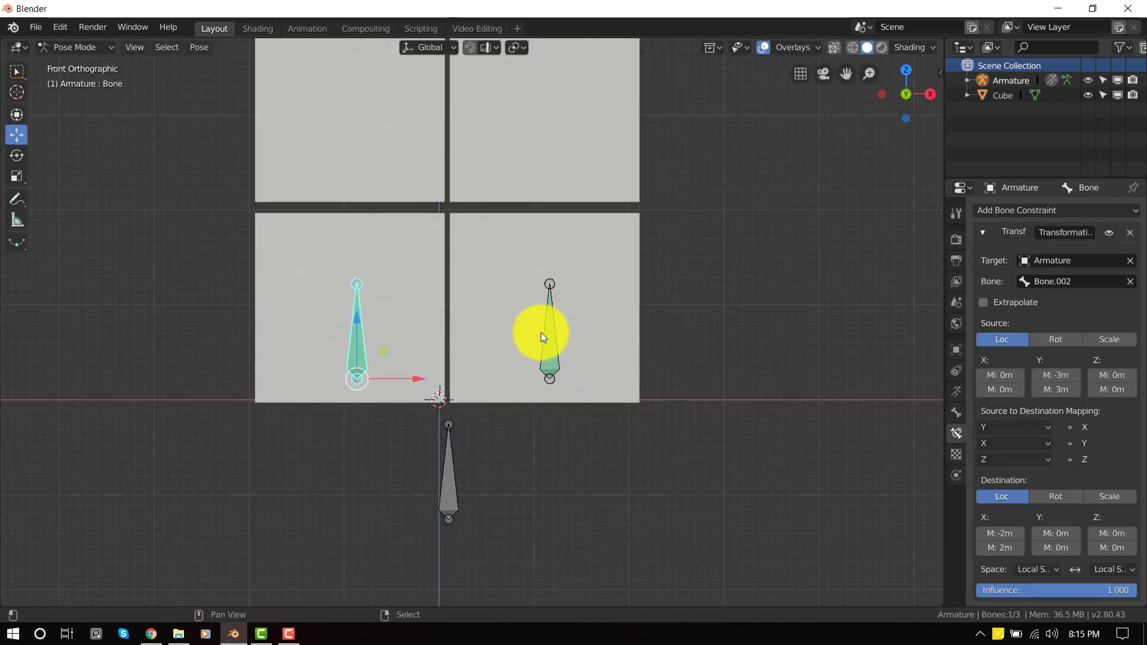
pyautogui.keyDown('shift'); pyautogui.rightClick(540, 332); pyautogui.keyUp('shift')
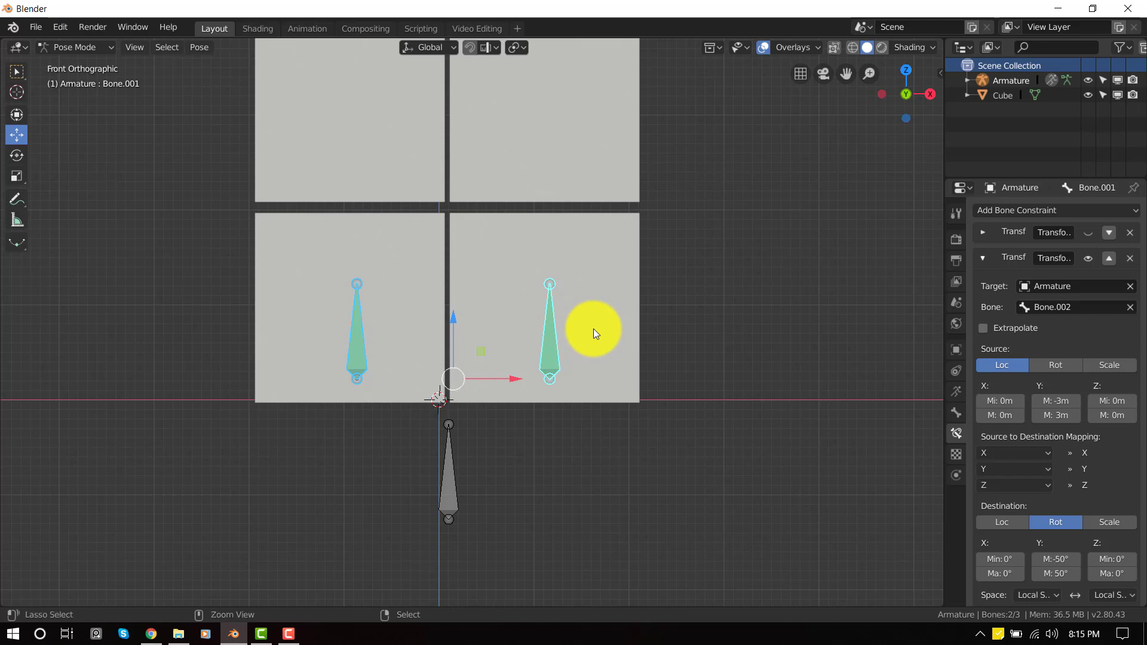
pyautogui.hotkey('ctrl', 'c')
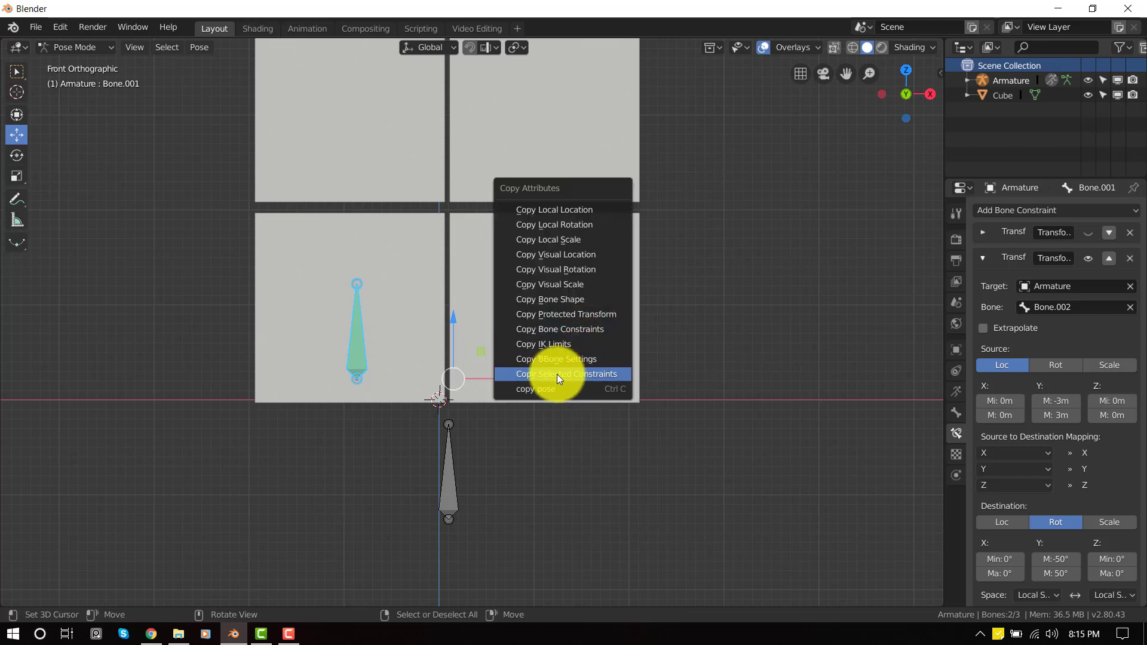
pyautogui.click(599, 372)
pyautogui.click(604, 407)
pyautogui.click(617, 426)
# Step: Reverse the left bone's second constraint by setting its destination rotation Y range to 50° minimum and -50° maximum
pyautogui.click(357, 345)
pyautogui.scroll(2, 412, 368)
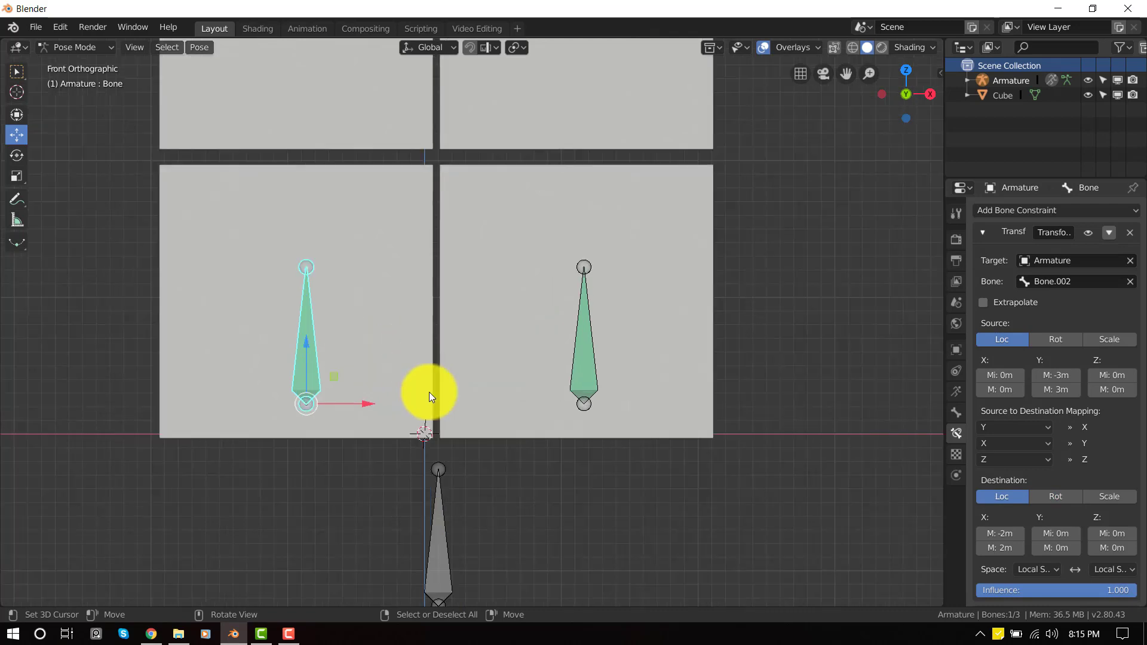
pyautogui.keyDown('shift'); pyautogui.moveTo(437, 408); pyautogui.dragTo(530, 375, button='middle'); pyautogui.keyUp('shift')
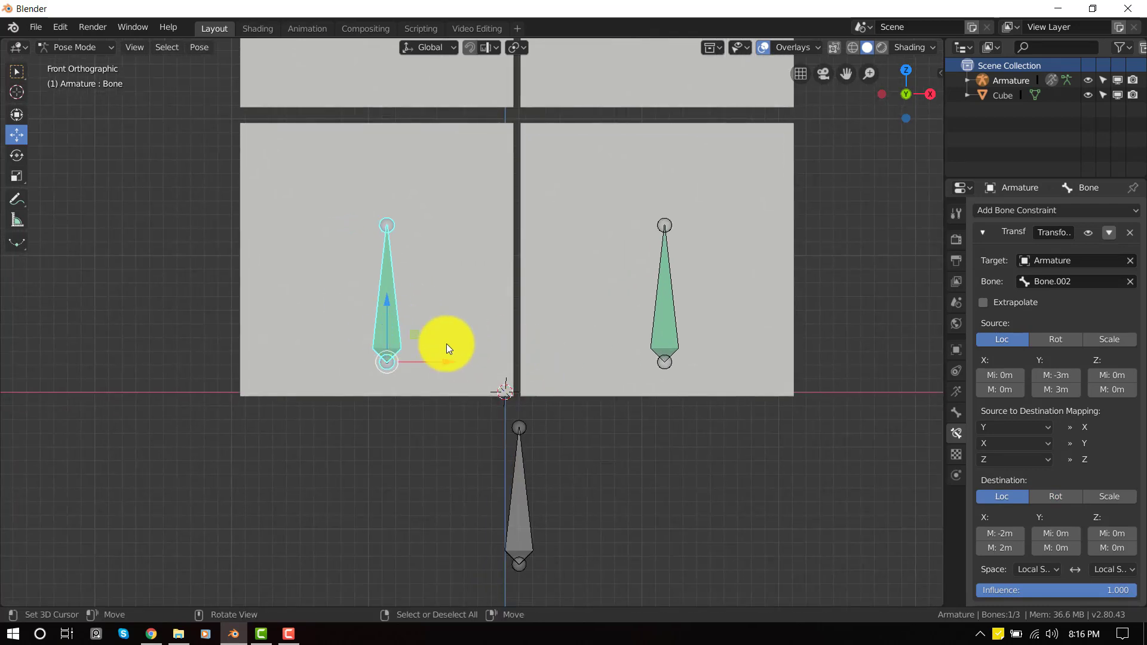
pyautogui.scroll(-4, 1063, 285)
pyautogui.scroll(4, 1028, 263)
pyautogui.click(983, 233)
pyautogui.scroll(-1, 1083, 591)
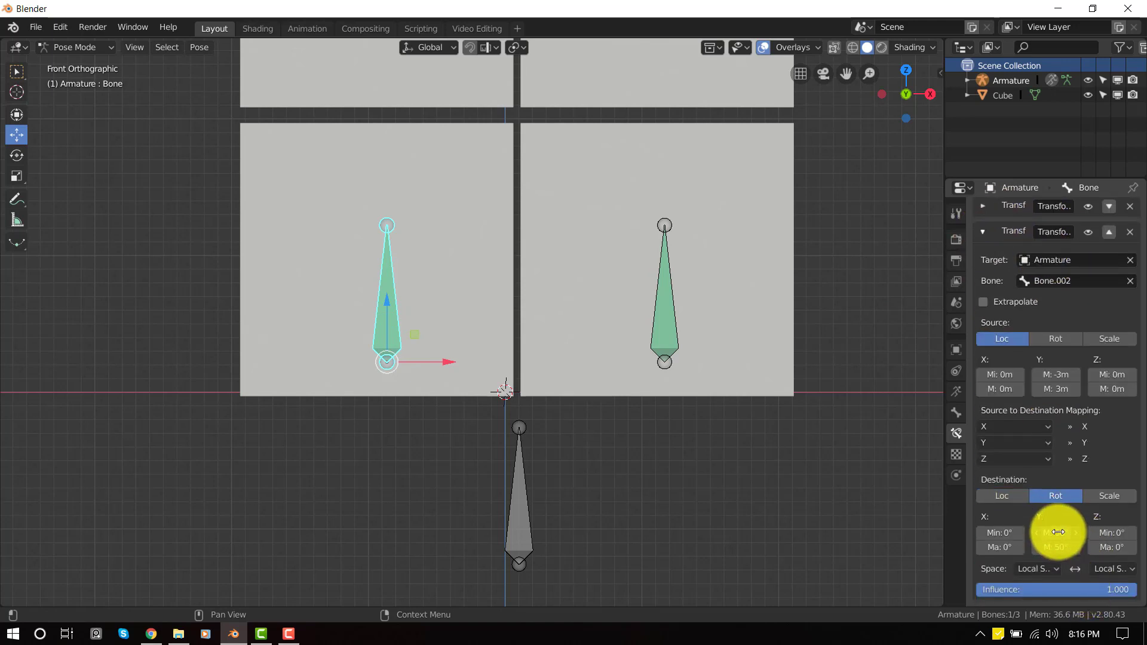
pyautogui.click(1055, 531)
pyautogui.press('Return')
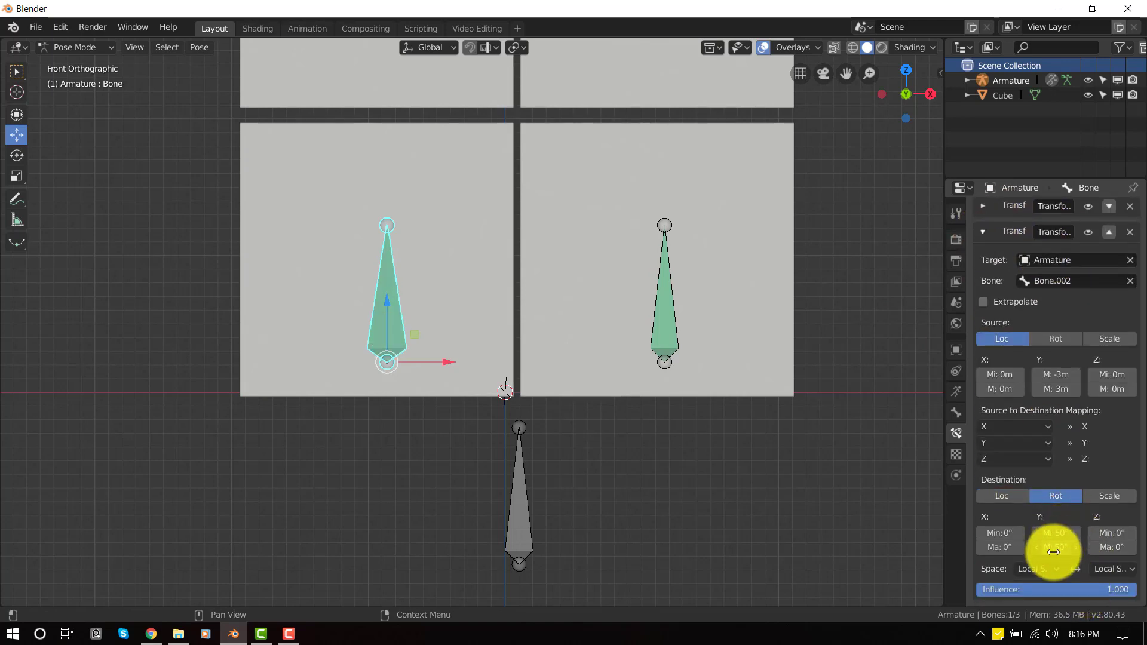
pyautogui.click(1050, 547)
pyautogui.write('-50')
pyautogui.press('Return')
# Step: Move the control bone upward to test the left and right bones' opposite rotations
pyautogui.rightClick(536, 491)
pyautogui.rightClick(517, 485)
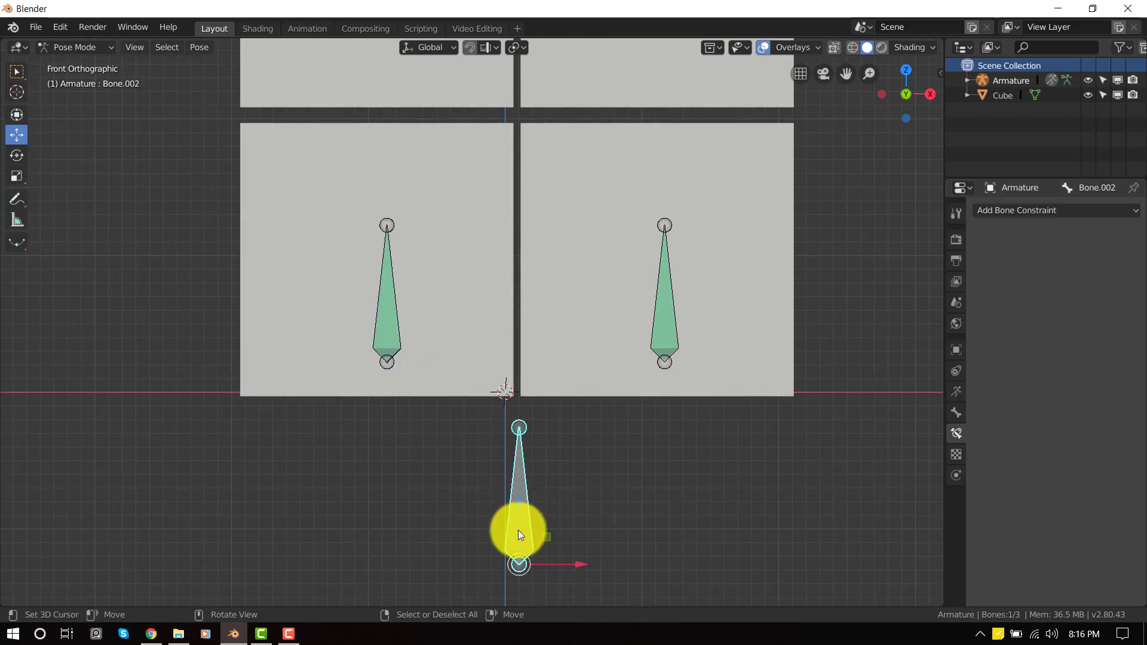
pyautogui.moveTo(518, 529); pyautogui.dragTo(541, 270)
# Step: Re-enable the right bone's first Transformation constraint and collapse its second one
pyautogui.click(657, 304)
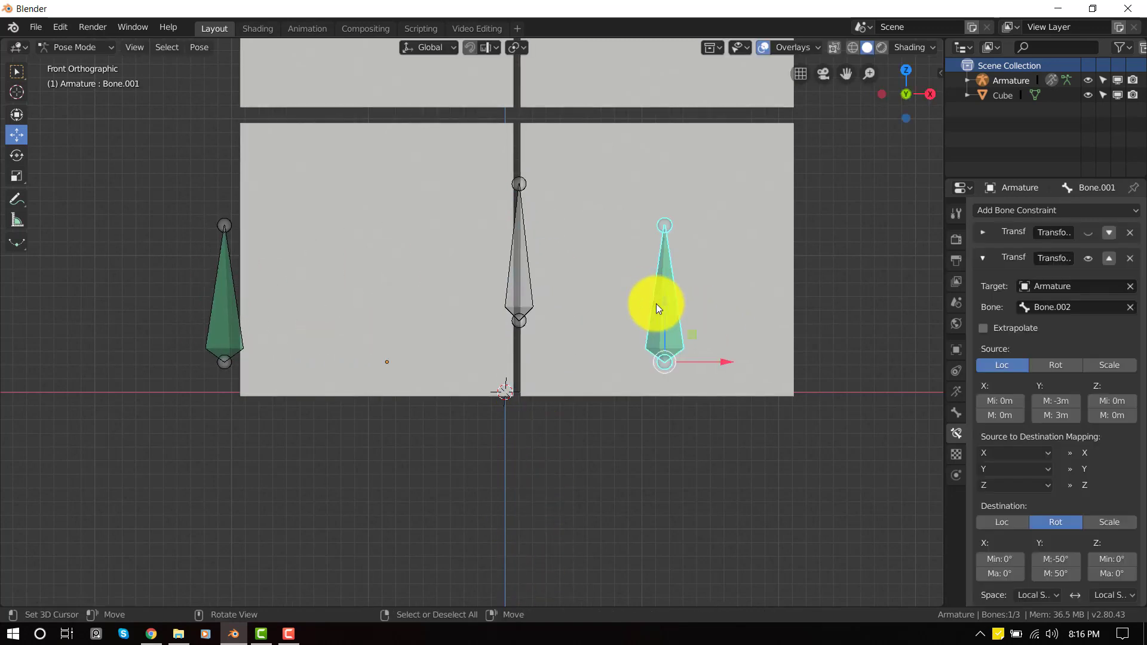
pyautogui.click(1084, 234)
pyautogui.click(981, 258)
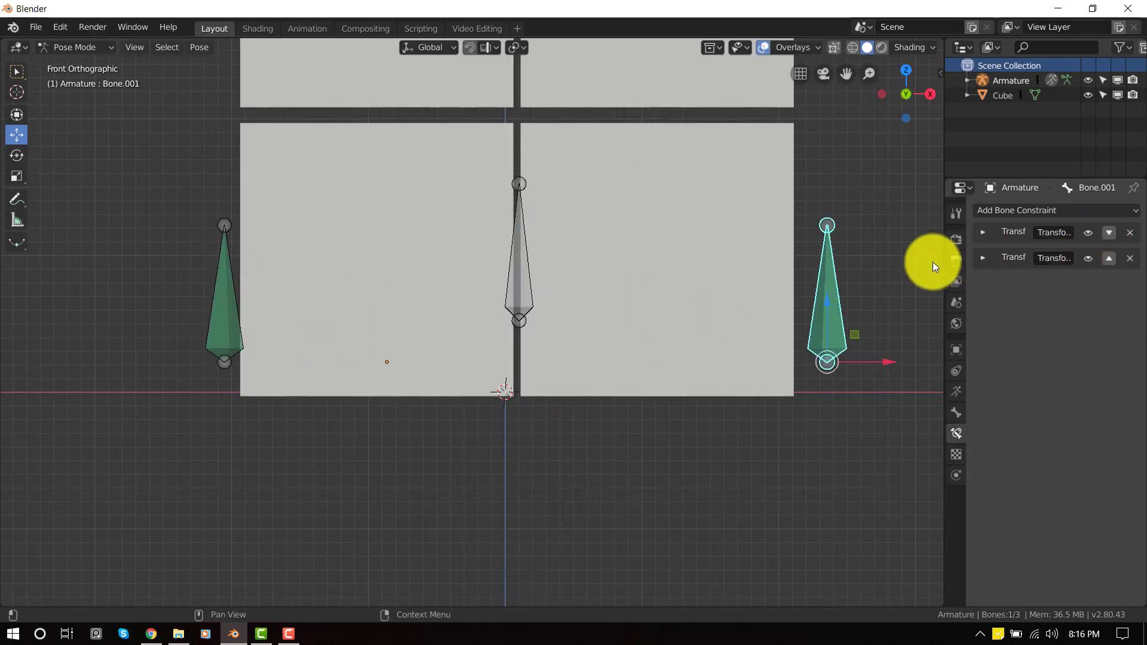
# Step: Clear the location of all bones, test the complete side-bone motion with the control bone, and deselect everything
pyautogui.press('a')
pyautogui.hotkey('alt', 'g')
pyautogui.click(507, 520)
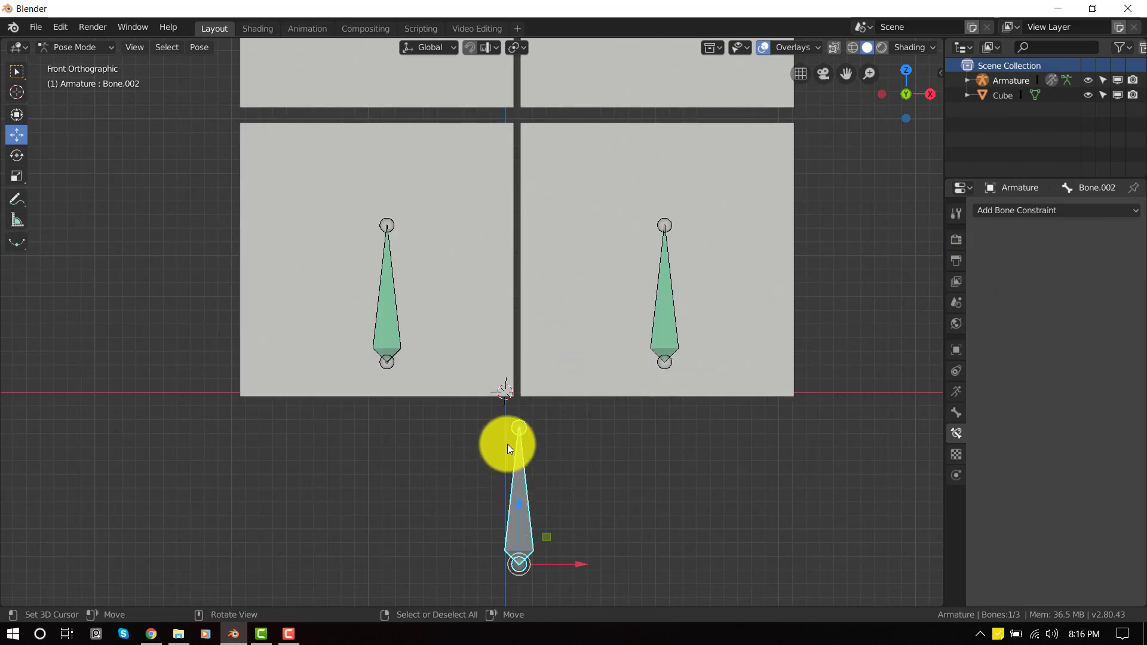
pyautogui.moveTo(515, 503); pyautogui.dragTo(616, 517)
pyautogui.hotkey('alt', 'a')
# Step: Duplicate all three bones of the armature in Edit Mode
pyautogui.scroll(-5, 636, 449)
pyautogui.scroll(2, 633, 448)
pyautogui.scroll(-4, 633, 445)
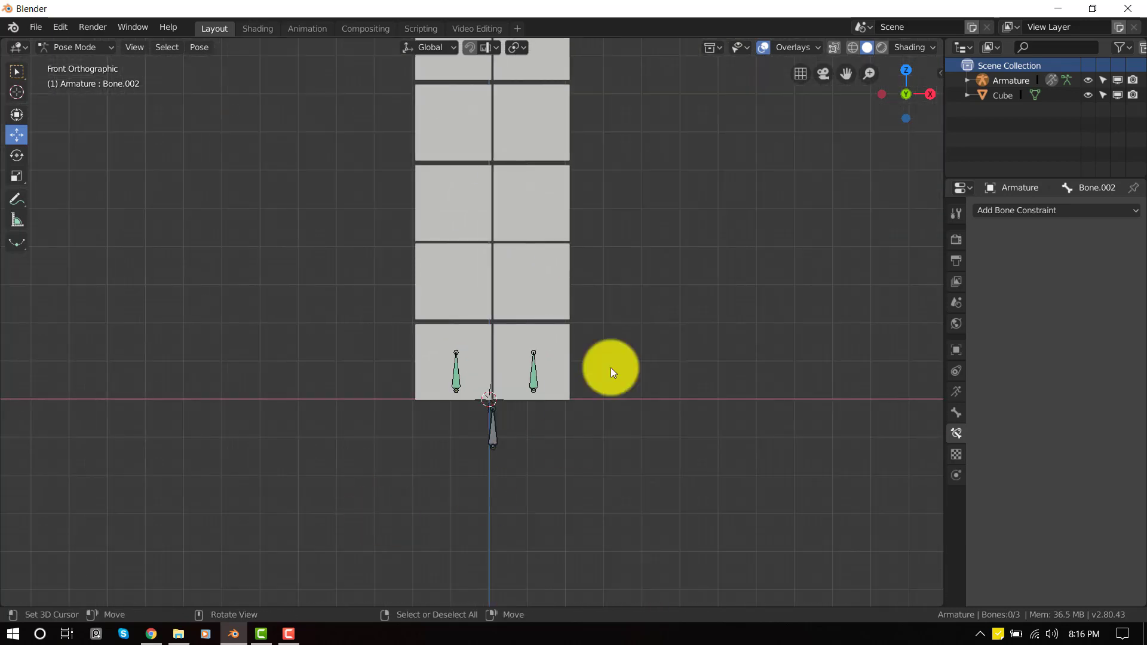
pyautogui.scroll(2, 514, 394)
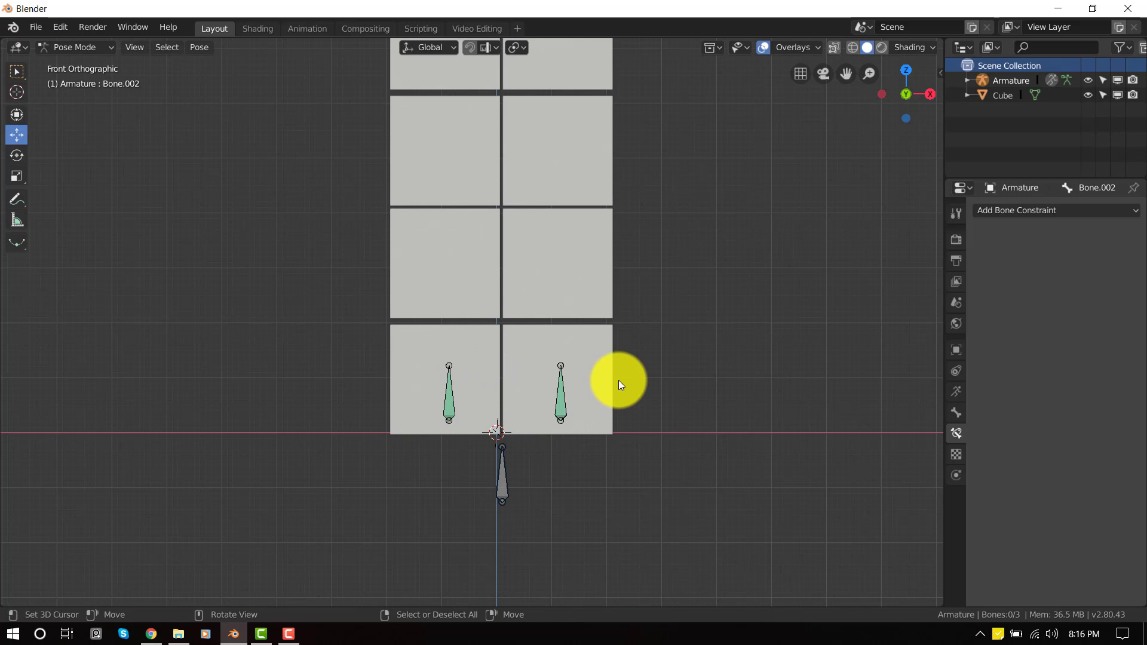
pyautogui.scroll(-2, 565, 382)
pyautogui.moveTo(539, 286)
pyautogui.keyDown('shift'); pyautogui.mouseDown(button='middle')
pyautogui.moveTo(530, 489)
pyautogui.moveTo(554, 274)
pyautogui.mouseUp(button='middle'); pyautogui.keyUp('shift')
pyautogui.scroll(2, 557, 286)
pyautogui.press('Tab')
pyautogui.scroll(1, 658, 365)
pyautogui.hotkey('shift', 'd')
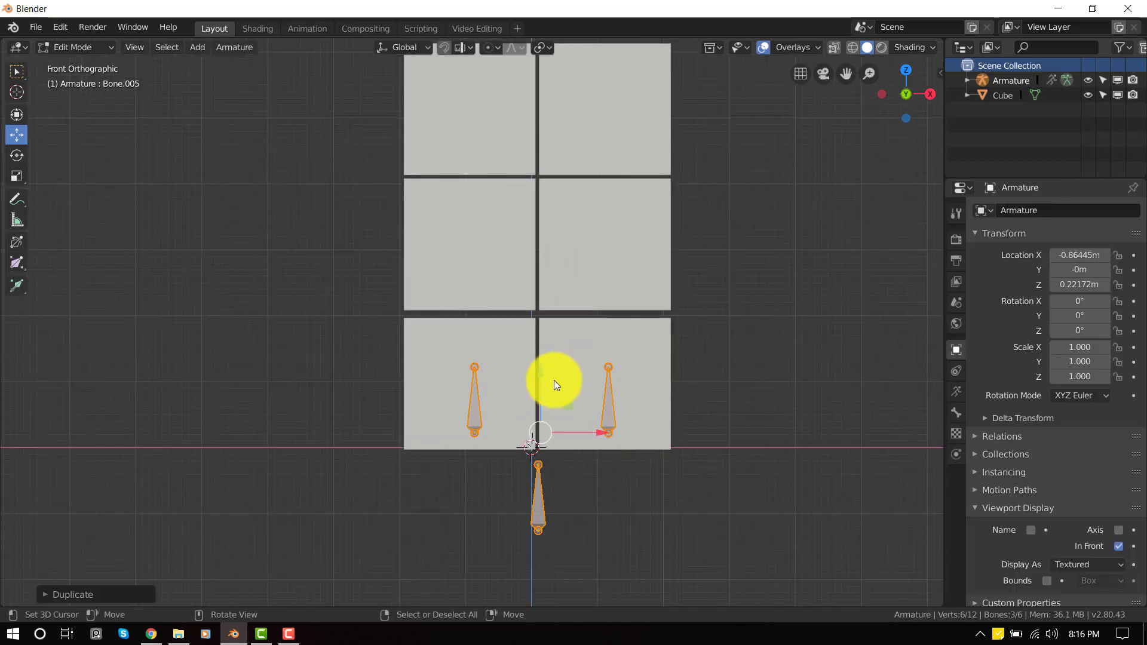
# Step: Place the duplicated bones over the second cube pair and test their centre bone's motion in Pose Mode
pyautogui.click(533, 214)
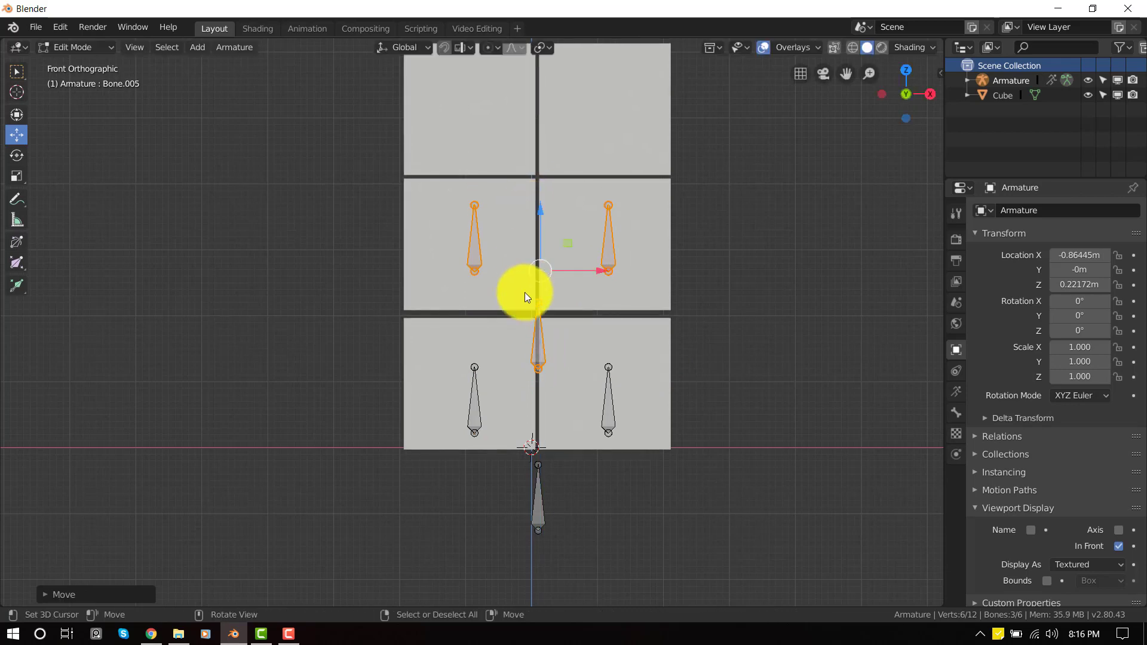
pyautogui.hotkey('alt', 'a')
pyautogui.moveTo(536, 338); pyautogui.dragTo(536, 186)
pyautogui.press('Tab')
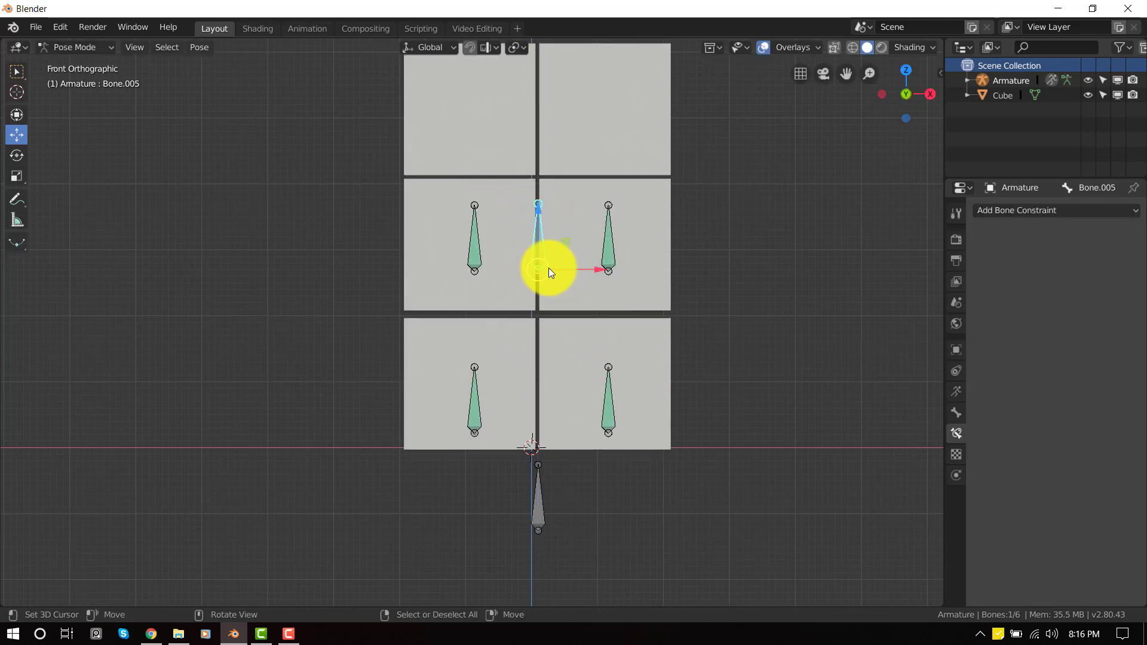
pyautogui.press('g')
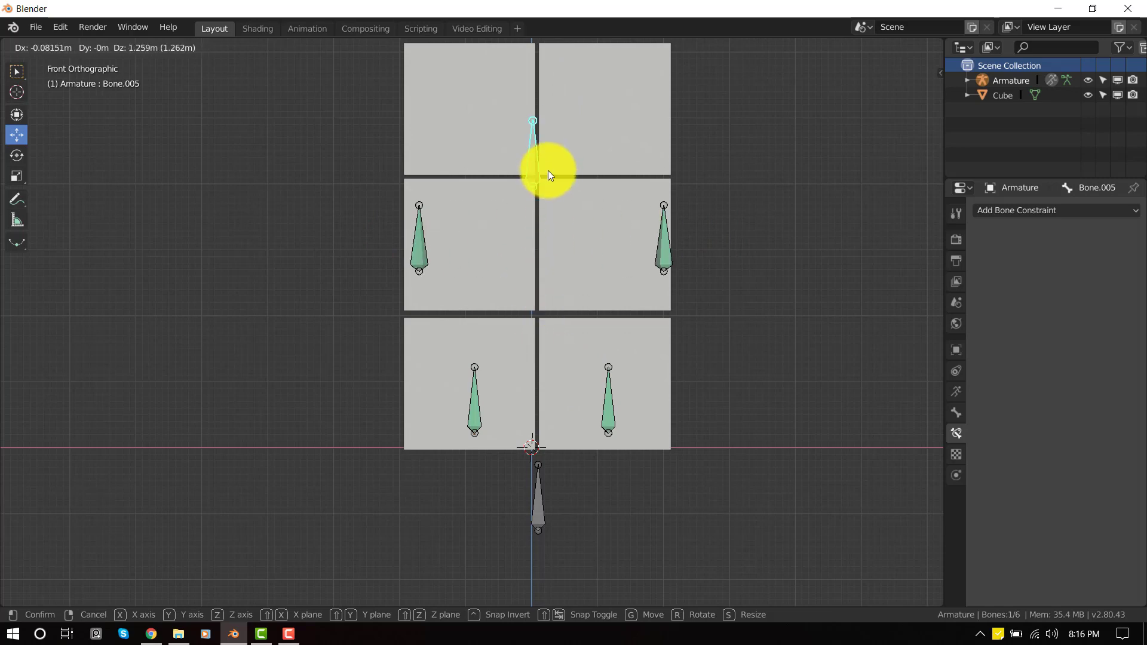
pyautogui.rightClick(567, 226)
# Step: Duplicate the three-bone set in Edit Mode for the third, fourth and fifth cube pairs and return to Pose Mode
pyautogui.keyDown('shift'); pyautogui.moveTo(568, 226); pyautogui.dragTo(574, 268, button='middle'); pyautogui.keyUp('shift')
pyautogui.press('Tab')
pyautogui.keyDown('shift'); pyautogui.rightClick(485, 282); pyautogui.keyUp('shift')
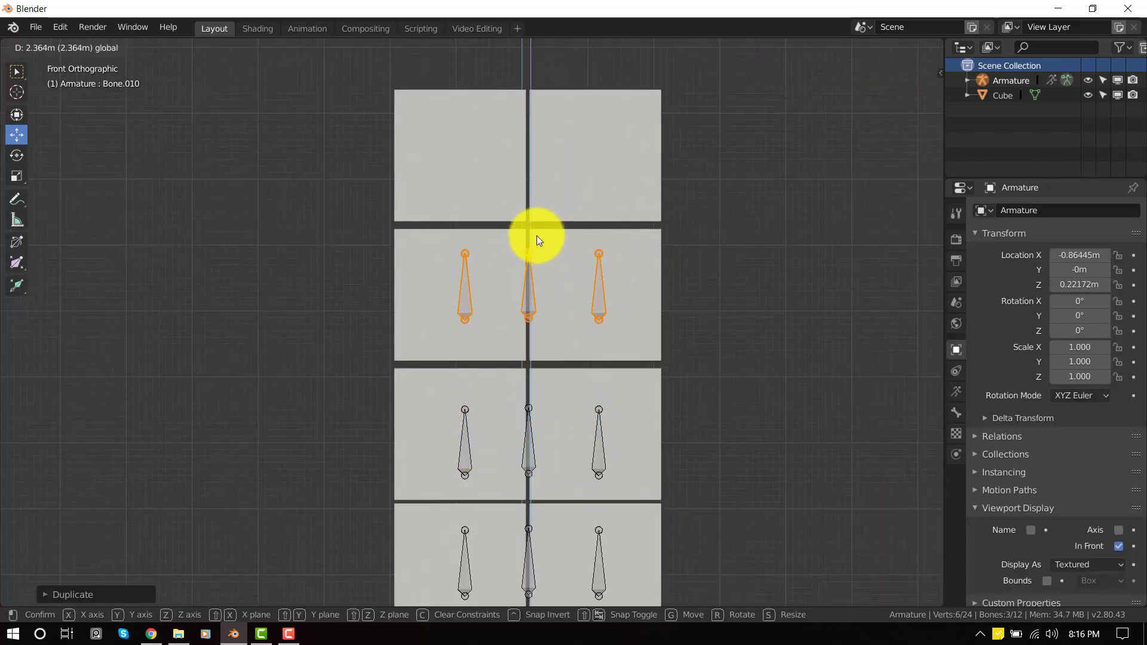
pyautogui.click(536, 235)
pyautogui.hotkey('shift', 'd')
pyautogui.click(519, 95)
pyautogui.press('Tab')
pyautogui.scroll(-3, 565, 249)
pyautogui.keyDown('shift'); pyautogui.moveTo(539, 424); pyautogui.dragTo(572, 278, button='middle'); pyautogui.keyUp('shift')
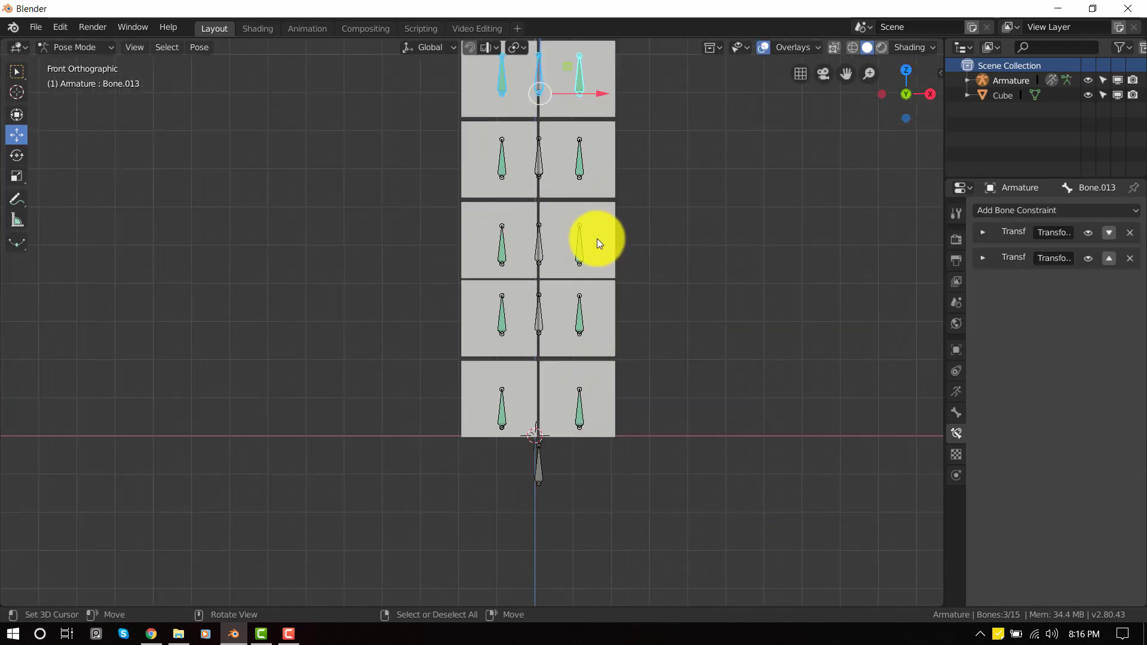
# Step: Try moving the bottom control bone up along Z past the other centre bones, and undo the moves
pyautogui.hotkey('alt', 'a')
pyautogui.moveTo(538, 480); pyautogui.dragTo(557, 465)
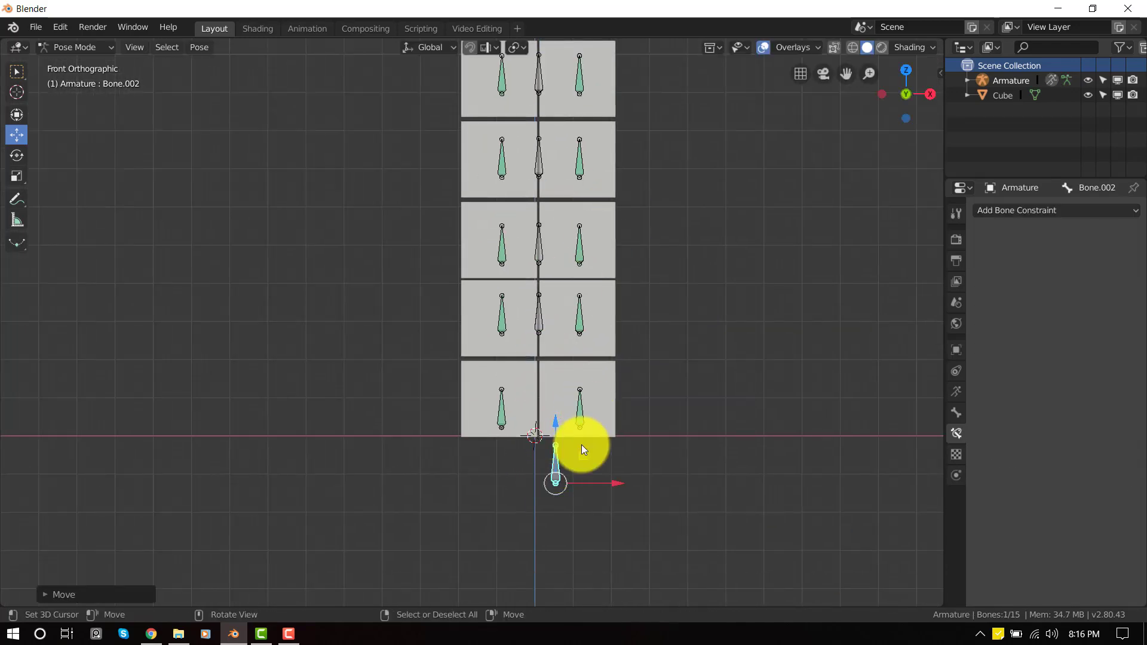
pyautogui.hotkey('ctrl', 'z')
pyautogui.moveTo(560, 402)
pyautogui.mouseDown(button='middle')
pyautogui.moveTo(567, 461)
pyautogui.moveTo(560, 410)
pyautogui.mouseUp(button='middle')
pyautogui.press('KP_1')
pyautogui.scroll(-2, 560, 405)
pyautogui.keyDown('shift'); pyautogui.scroll(1, 564, 511); pyautogui.keyUp('shift')
pyautogui.press('g')
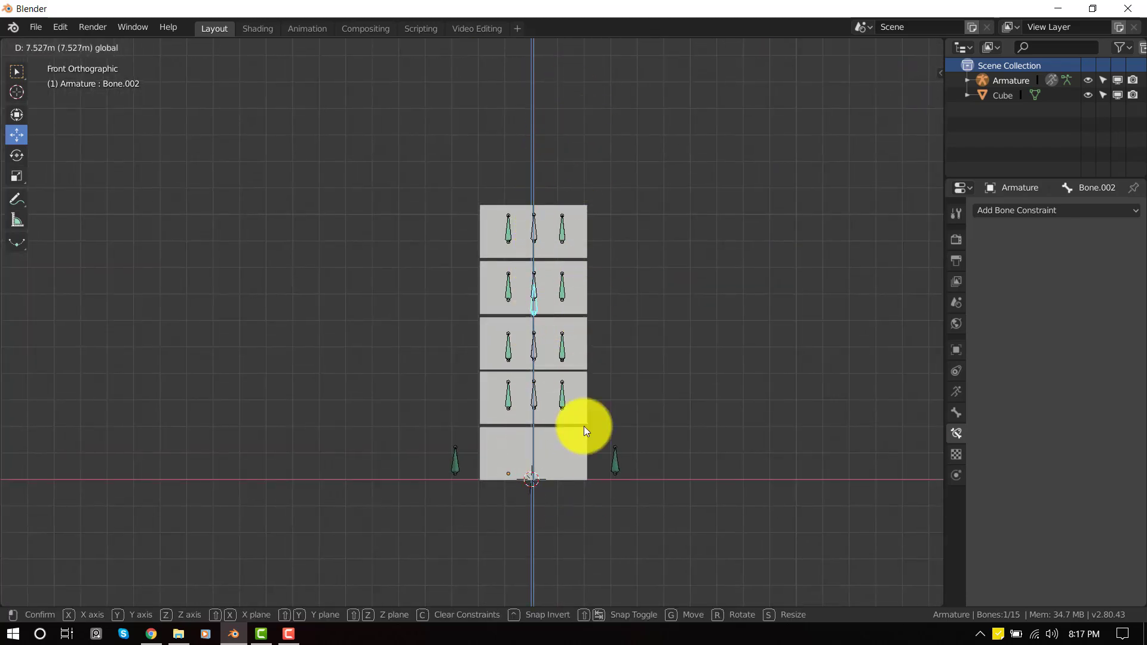
pyautogui.click(662, 207)
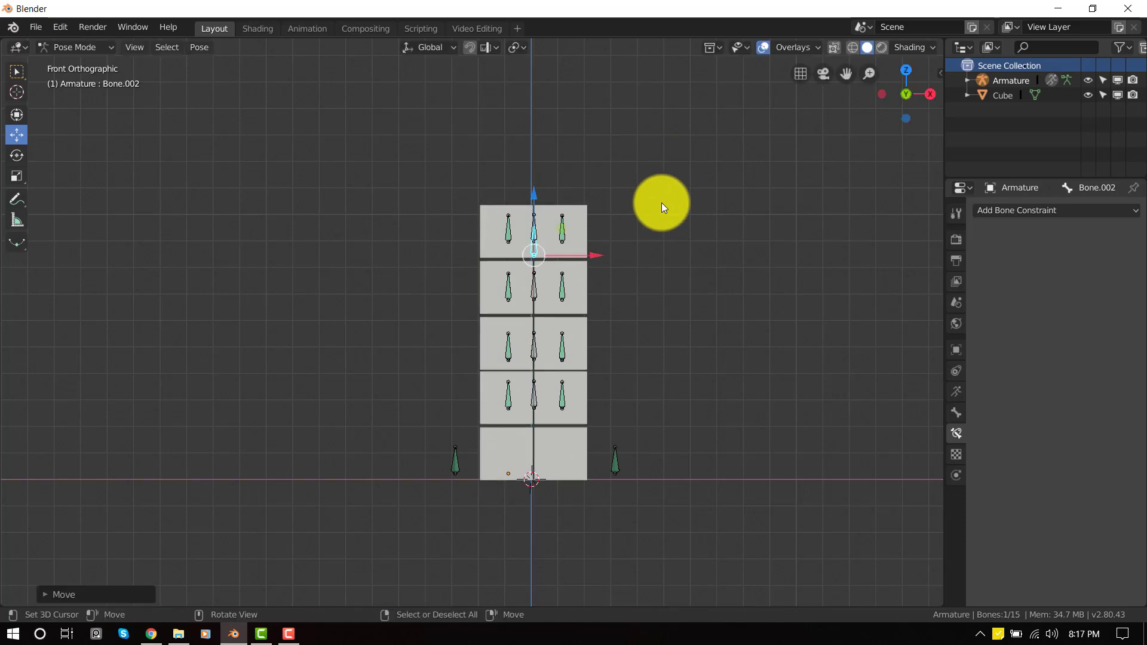
pyautogui.hotkey('ctrl', 'z')
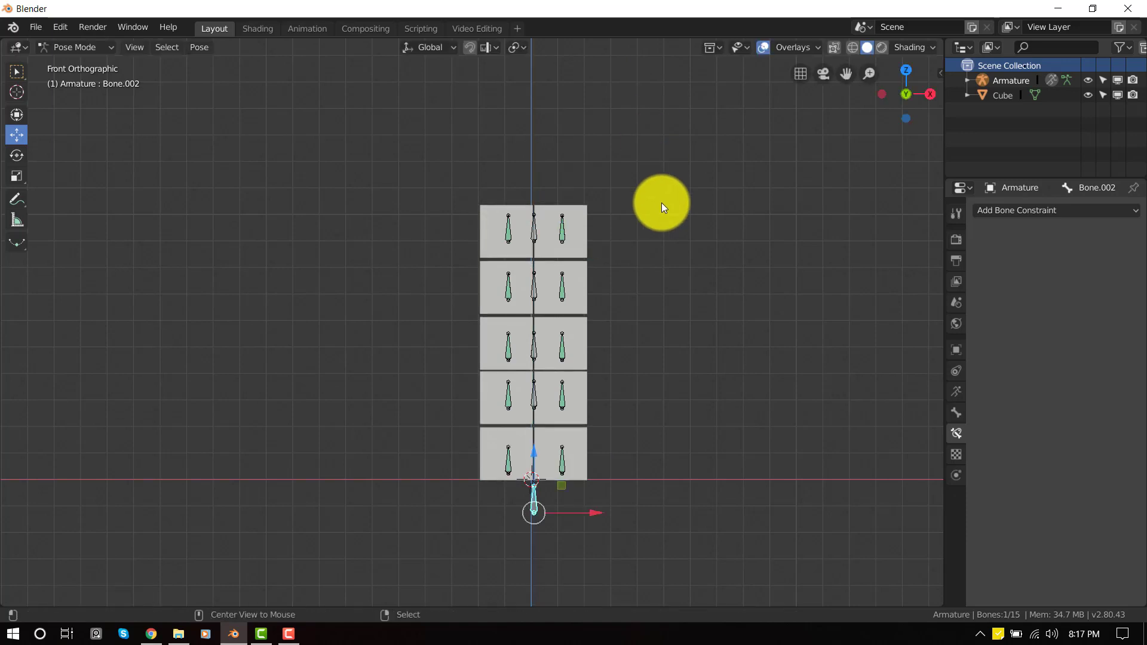
# Step: Add a Floor constraint to the second centre bone, targeting the bottom control bone with Z as the min/max side
pyautogui.scroll(2, 610, 329)
pyautogui.keyDown('shift'); pyautogui.moveTo(591, 425); pyautogui.dragTo(571, 281, button='middle'); pyautogui.keyUp('shift')
pyautogui.scroll(1, 571, 280)
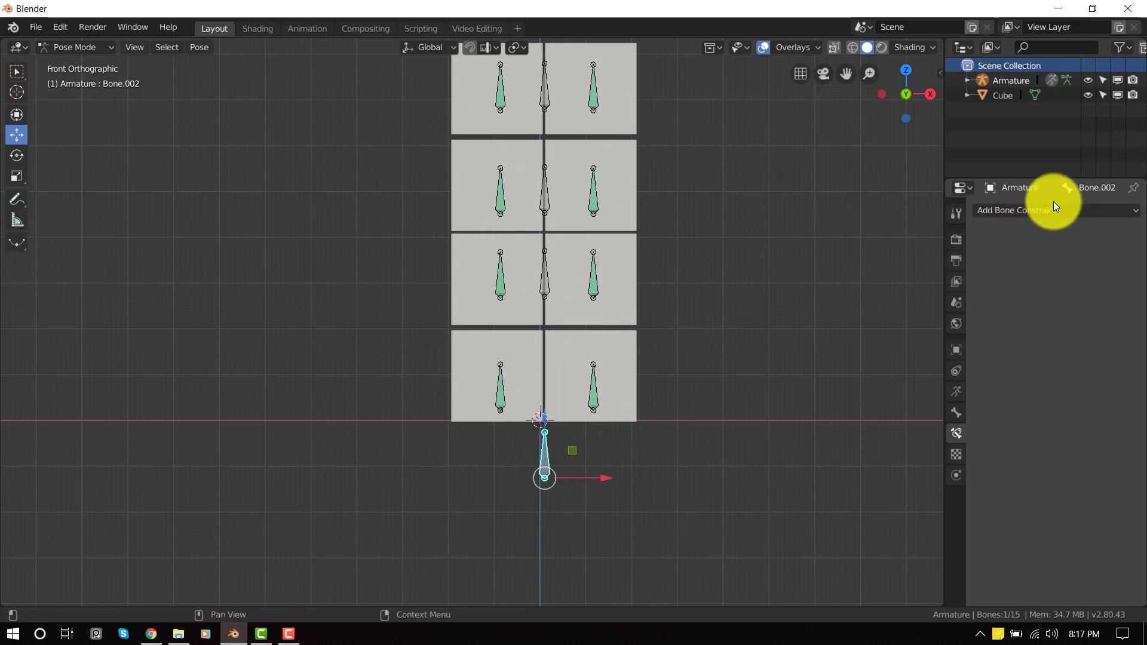
pyautogui.keyDown('shift'); pyautogui.moveTo(590, 400); pyautogui.dragTo(559, 544, button='middle'); pyautogui.keyUp('shift')
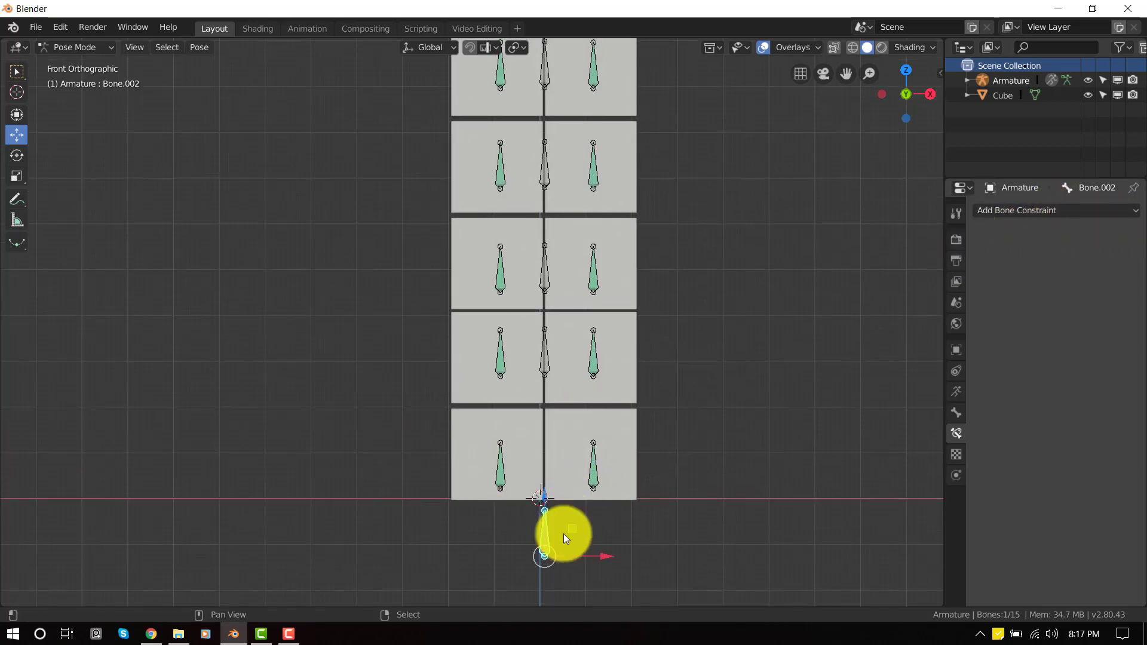
pyautogui.keyDown('shift'); pyautogui.click(549, 351); pyautogui.keyUp('shift')
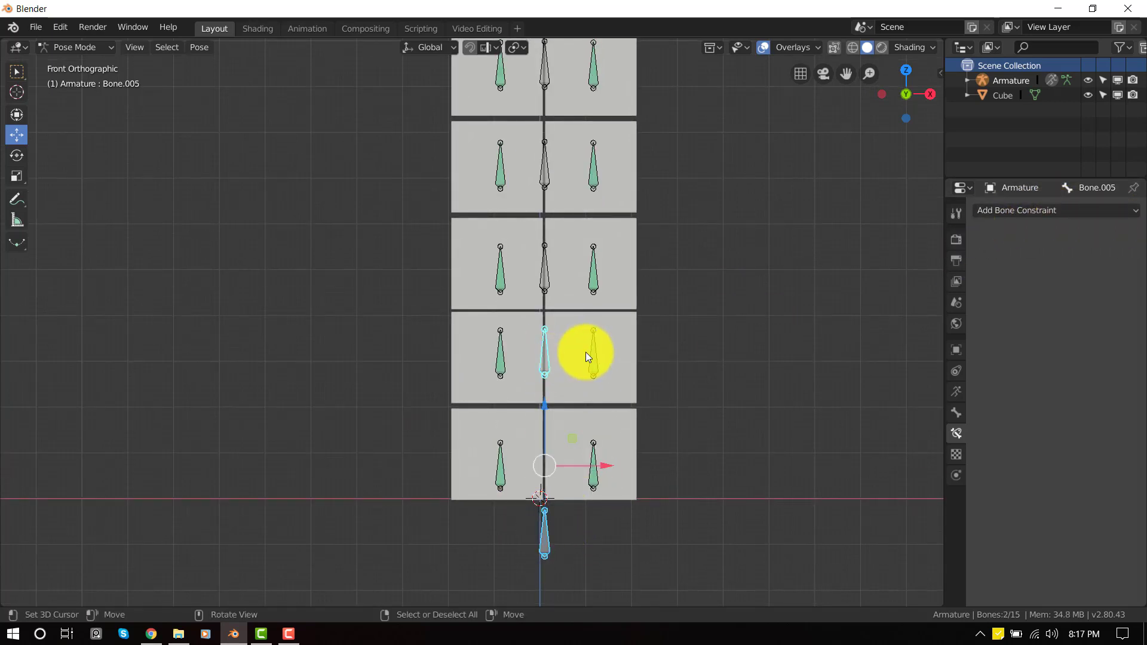
pyautogui.hotkey('shift', 'ctrl', 'c')
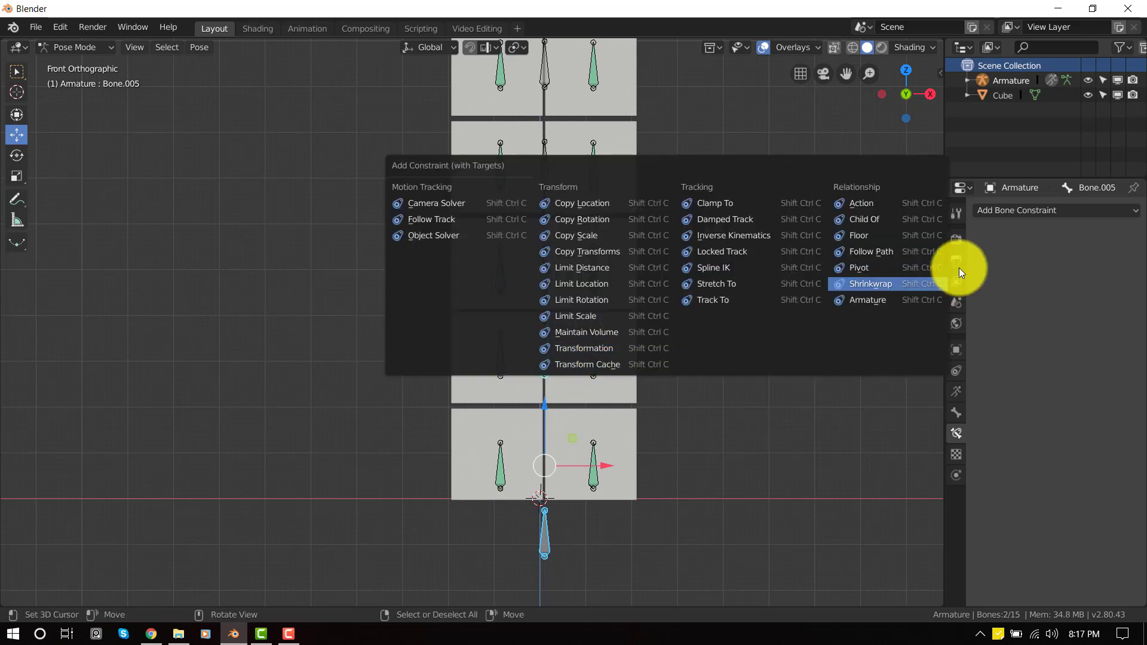
pyautogui.click(872, 236)
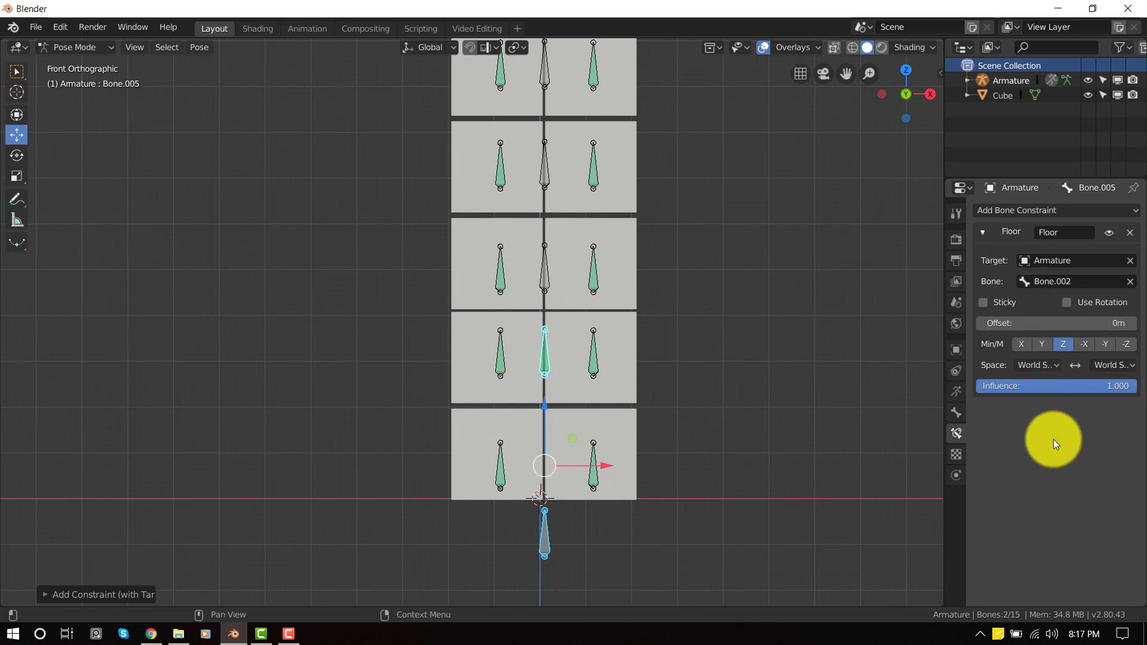
pyautogui.click(1069, 346)
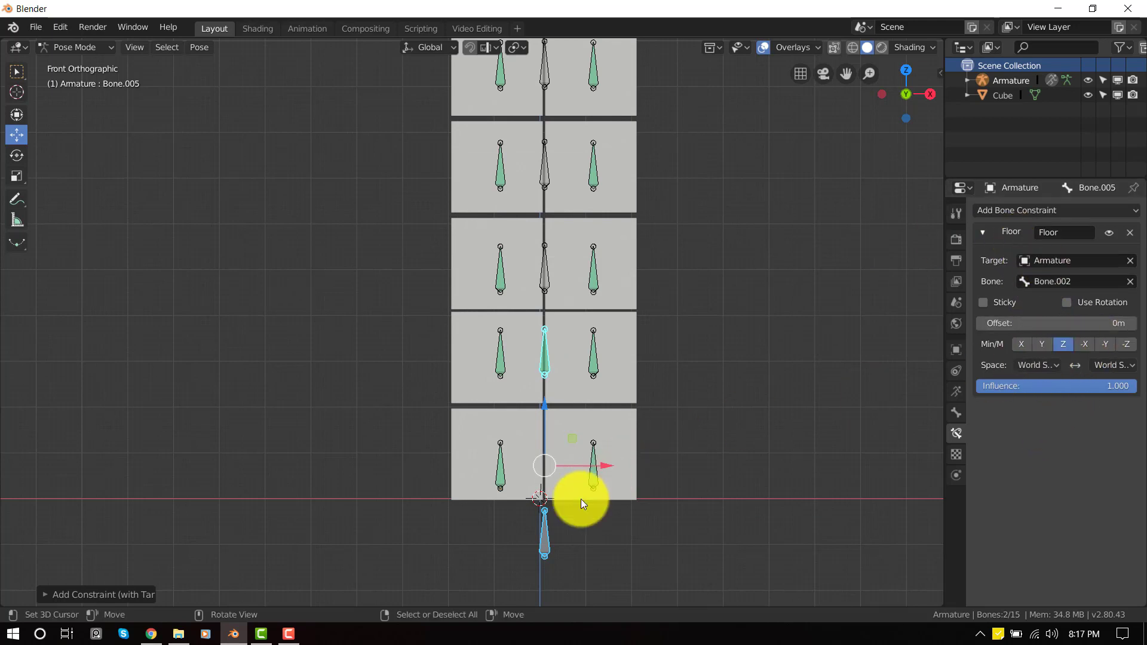
# Step: Move the bottom control bone freely to test how it drives the lowest side bones
pyautogui.click(540, 559)
pyautogui.press('g')
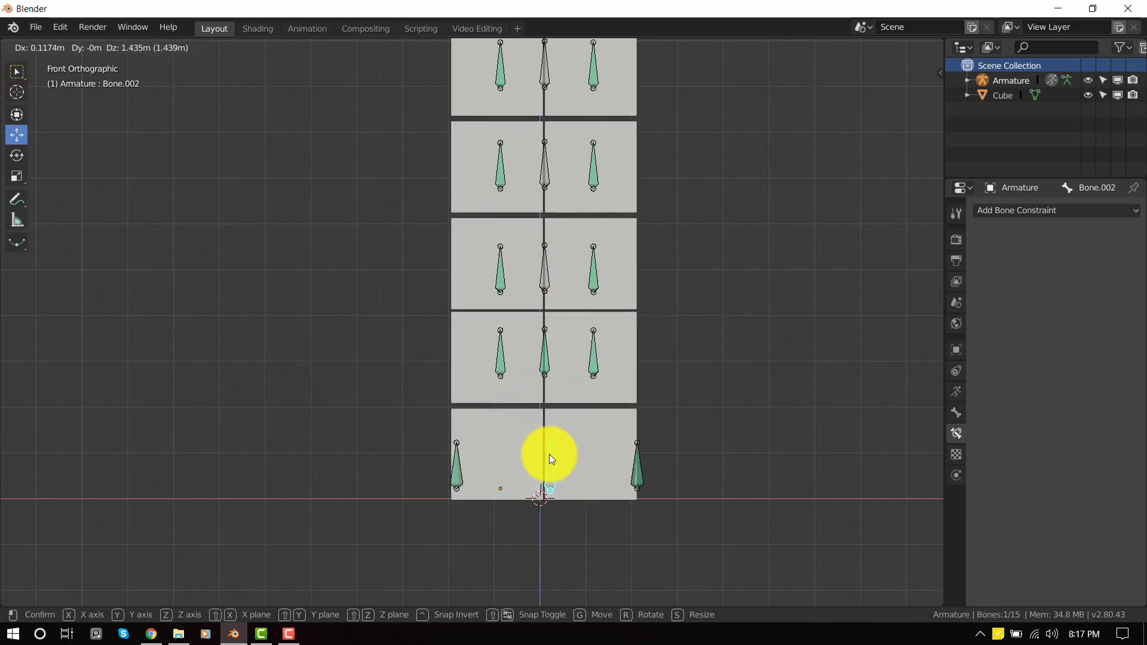
pyautogui.click(512, 540)
# Step: Add a Floor constraint to the third centre bone, targeting the second centre bone
pyautogui.click(553, 354)
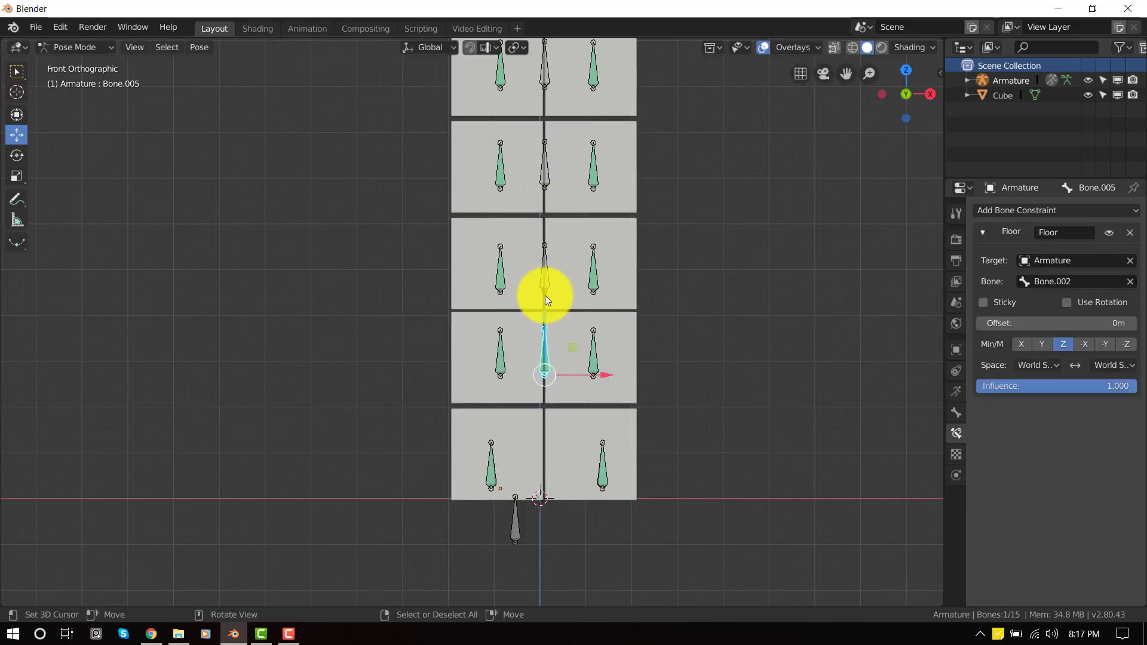
pyautogui.keyDown('shift'); pyautogui.click(545, 287); pyautogui.keyUp('shift')
pyautogui.hotkey('ctrl', 'shift', 'c')
pyautogui.click(718, 261)
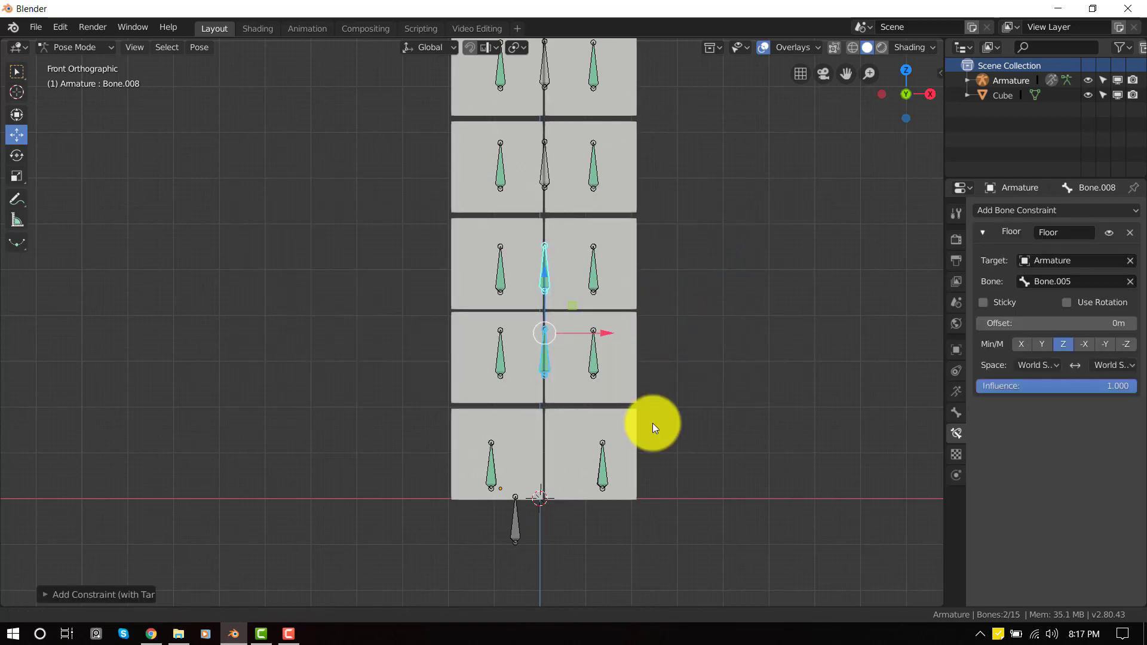
# Step: Add a Floor constraint to the fourth centre bone, targeting the third centre bone
pyautogui.keyDown('shift'); pyautogui.scroll(5, 656, 450); pyautogui.keyUp('shift')
pyautogui.click(546, 412)
pyautogui.keyDown('shift'); pyautogui.click(547, 298); pyautogui.keyUp('shift')
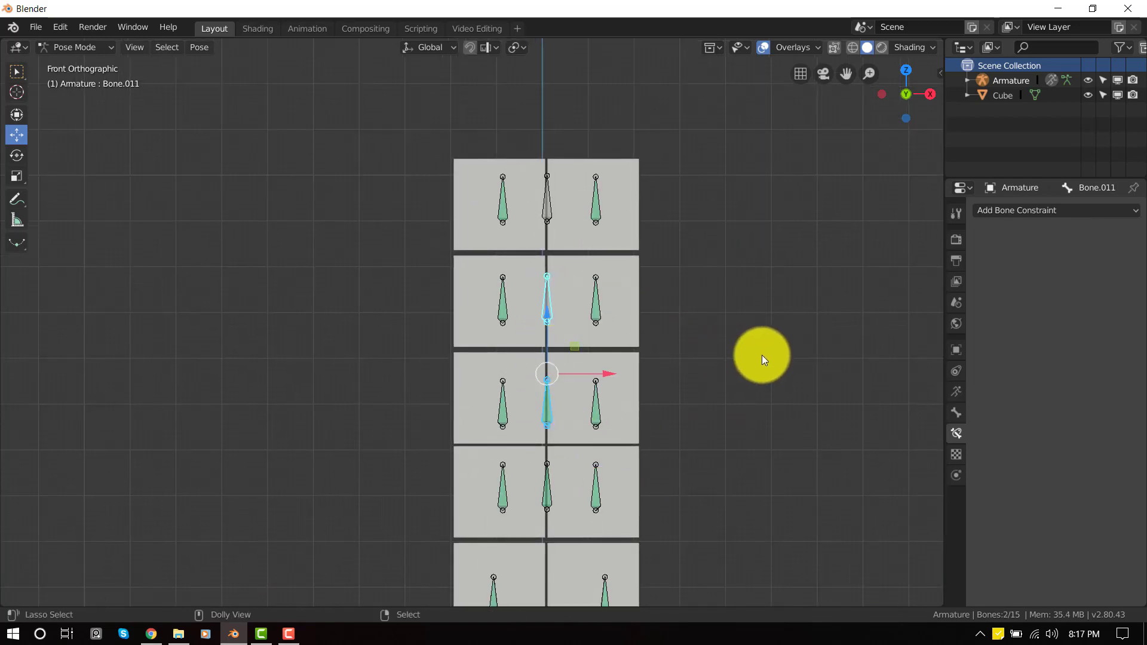
pyautogui.hotkey('ctrl', 'shift', 'c')
pyautogui.click(763, 358)
# Step: Add a Floor constraint to the topmost centre bone, targeting the fourth centre bone
pyautogui.hotkey('alt', 'a')
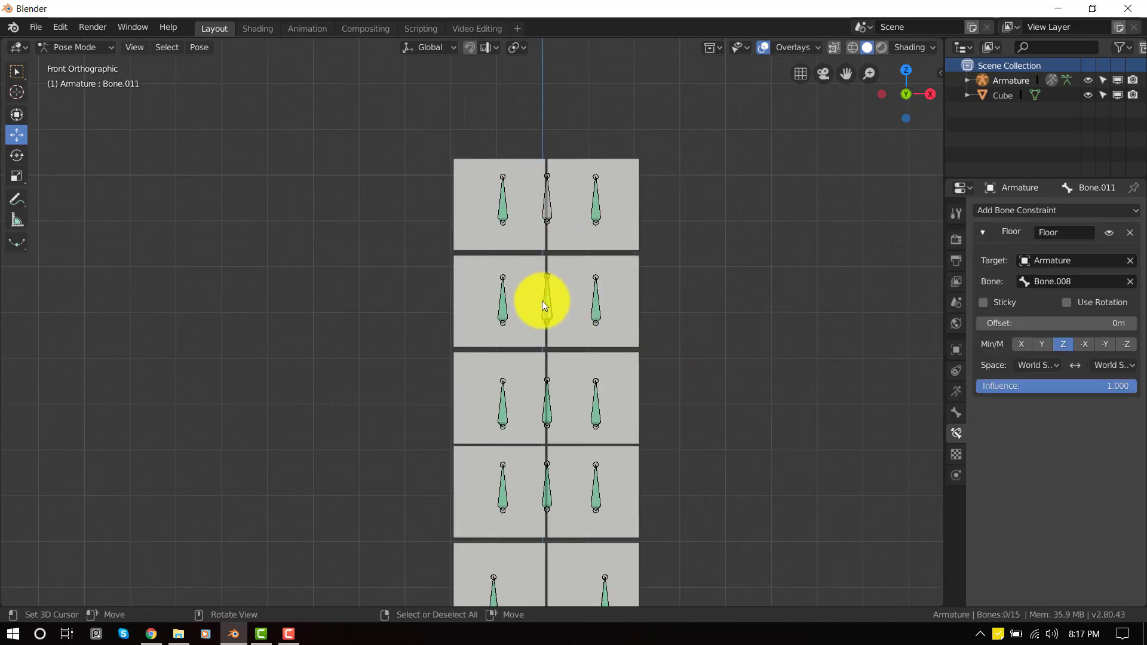
pyautogui.click(542, 308)
pyautogui.keyDown('shift'); pyautogui.click(552, 207); pyautogui.keyUp('shift')
pyautogui.hotkey('ctrl', 'shift', 'c')
pyautogui.click(729, 278)
# Step: Clear the location of all bones and move the bottom control bone along Z above the top cubes to test the chain
pyautogui.scroll(-2, 536, 508)
pyautogui.press('a')
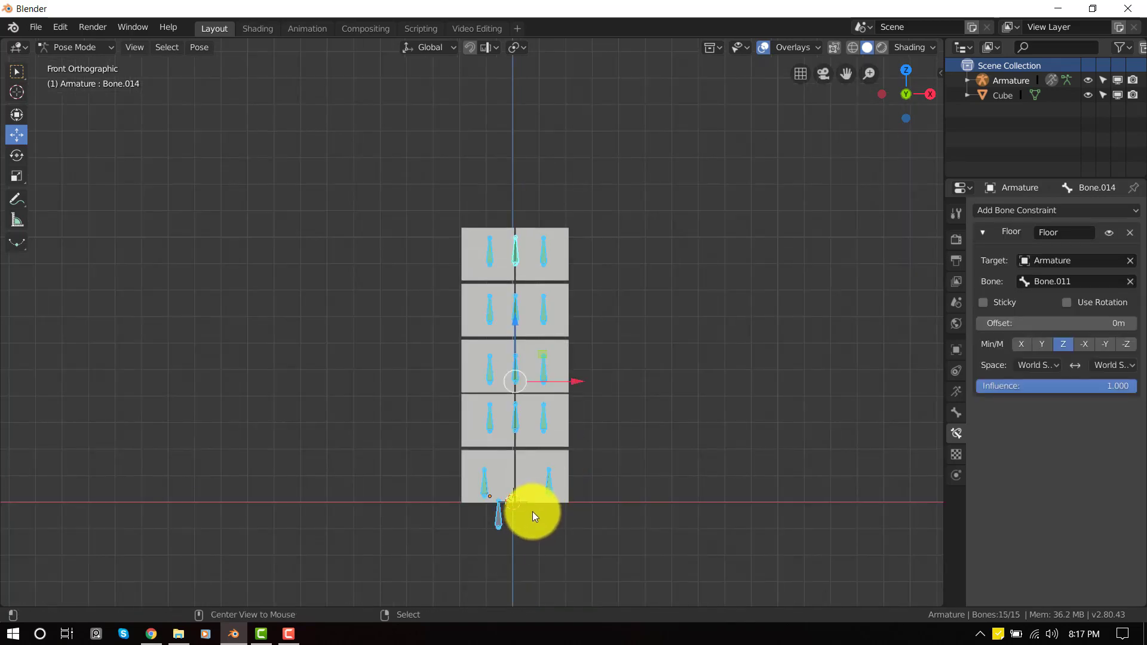
pyautogui.click(516, 531)
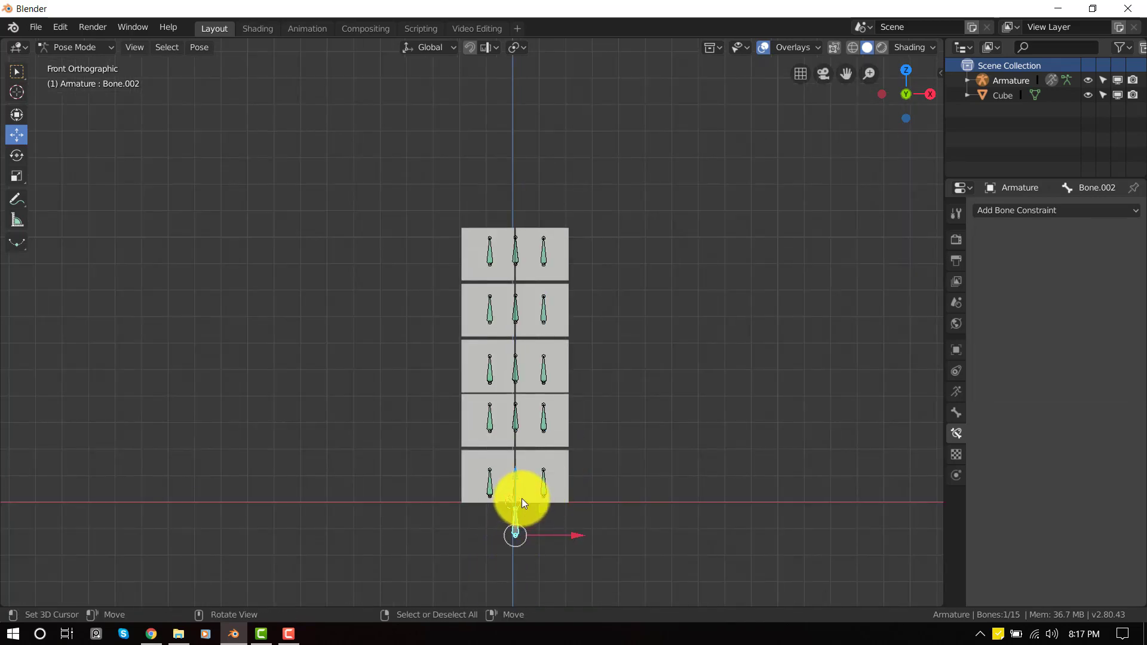
pyautogui.press('g')
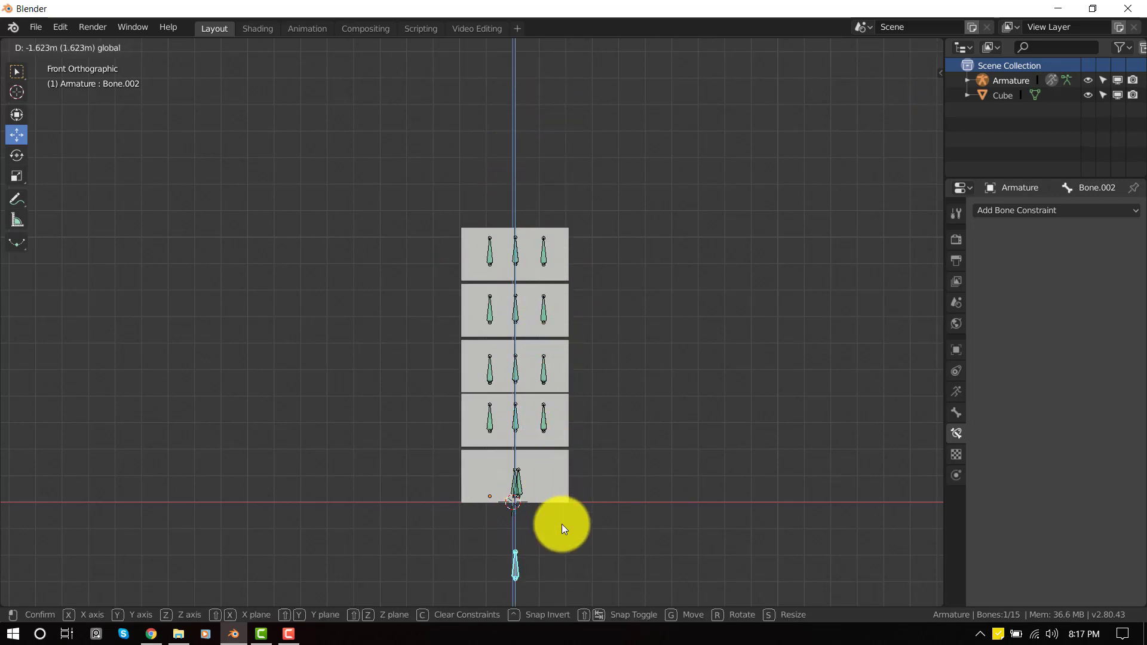
pyautogui.click(566, 160)
pyautogui.scroll(3, 561, 217)
pyautogui.moveTo(562, 218); pyautogui.dragTo(633, 264, button='middle')
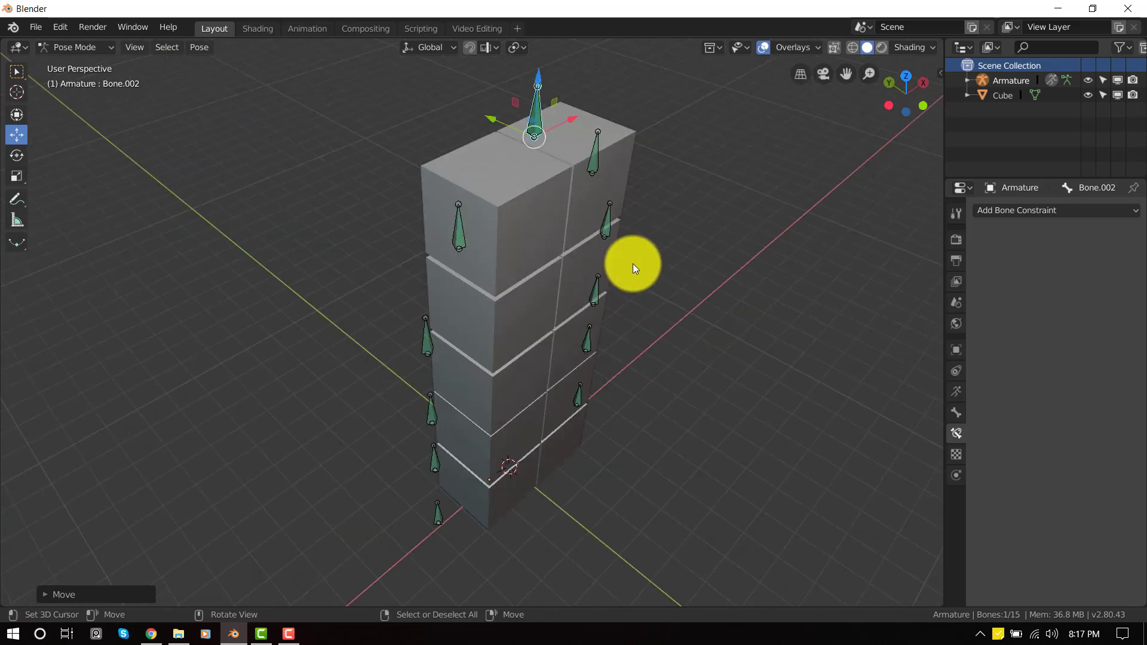
# Step: Reset the location of all bones in front view and deselect everything
pyautogui.press('a')
pyautogui.press('KP_1')
pyautogui.hotkey('alt', 'a')
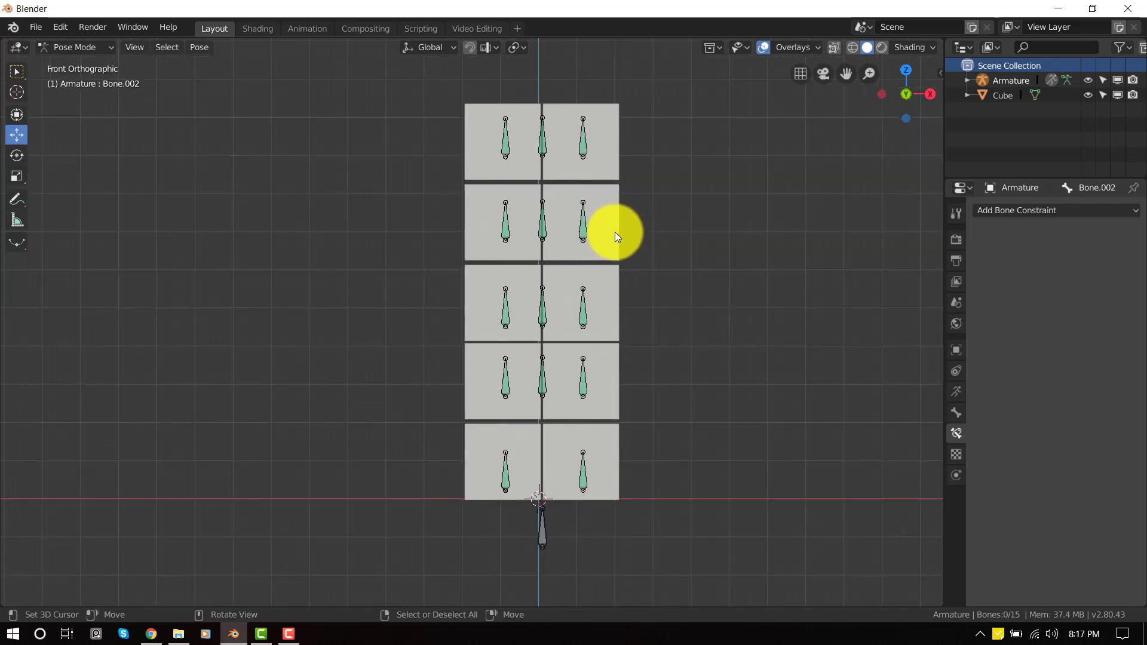
# Step: Parent the Cube mesh to the armature in Object Mode using Armature Deform With Empty Groups
pyautogui.moveTo(614, 232); pyautogui.dragTo(521, 324, button='middle')
pyautogui.hotkey('ctrl', 'Tab')
pyautogui.moveTo(588, 342); pyautogui.dragTo(521, 355, button='middle')
pyautogui.hotkey('alt', 'a')
pyautogui.click(568, 197)
pyautogui.moveTo(594, 202); pyautogui.dragTo(534, 496, button='middle')
pyautogui.click(521, 467)
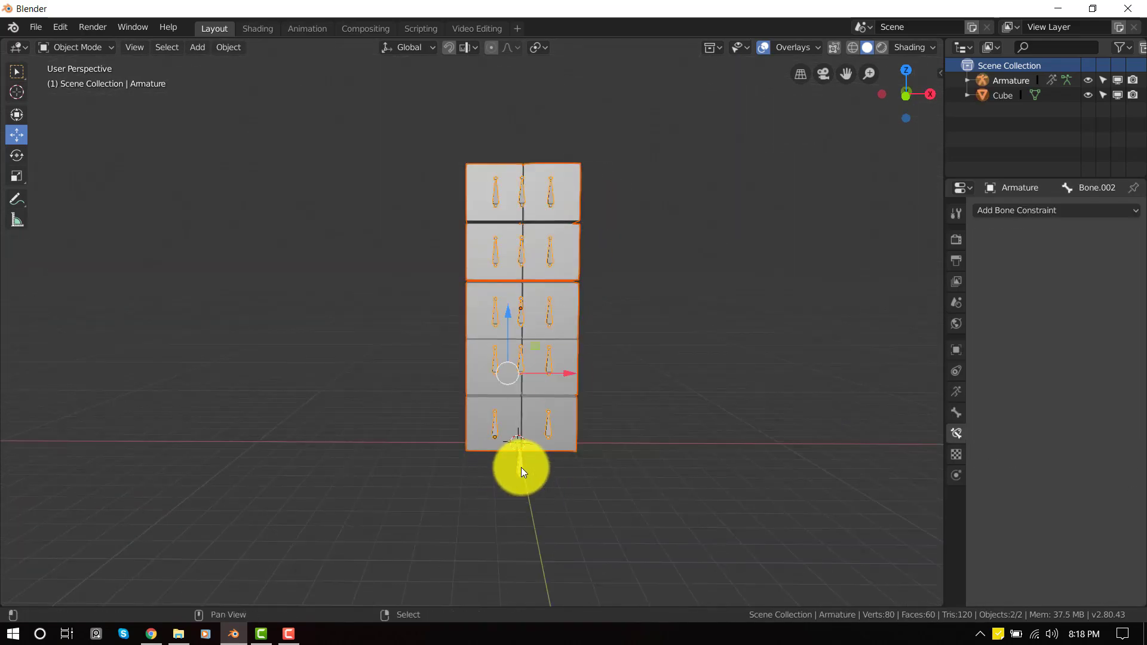
pyautogui.keyDown('shift'); pyautogui.click(571, 218); pyautogui.keyUp('shift')
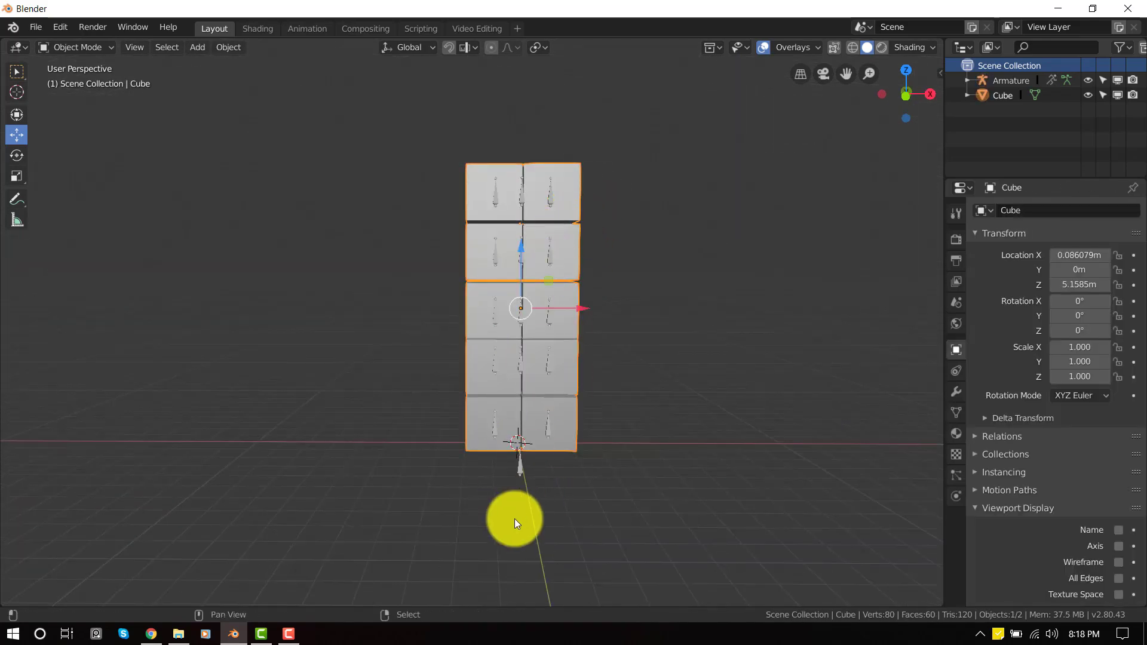
pyautogui.keyDown('shift'); pyautogui.click(515, 468); pyautogui.keyUp('shift')
pyautogui.hotkey('ctrl', 'p')
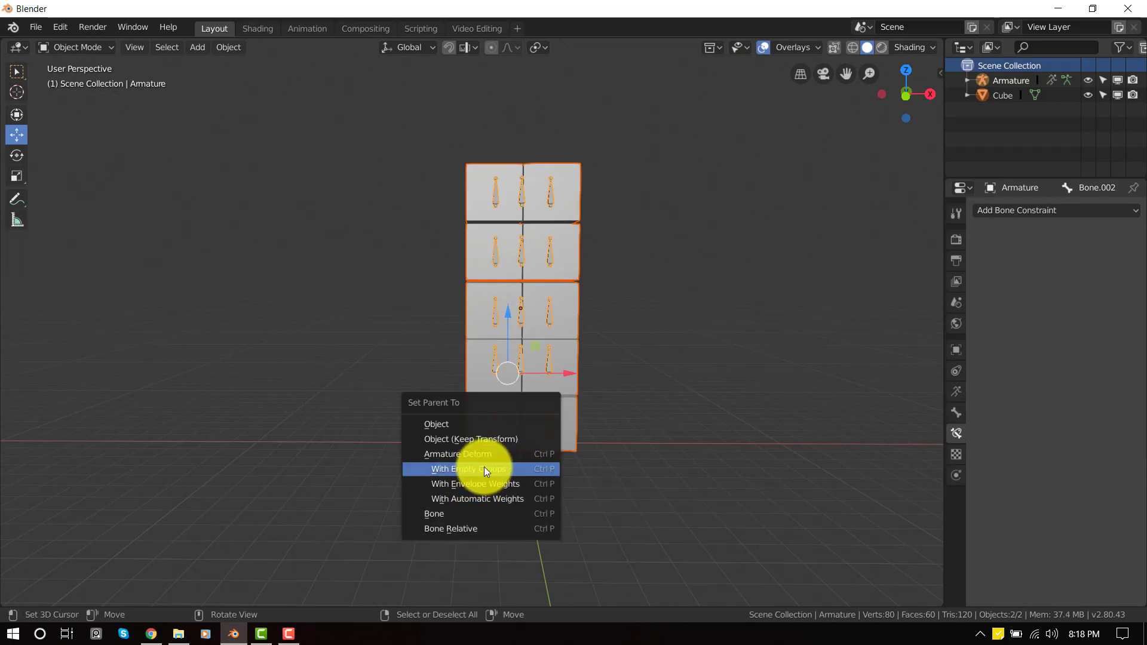
pyautogui.click(493, 467)
# Step: Select the Armature and the Cube, with the Cube active, and enter Weight Paint mode
pyautogui.click(582, 342)
pyautogui.click(573, 255)
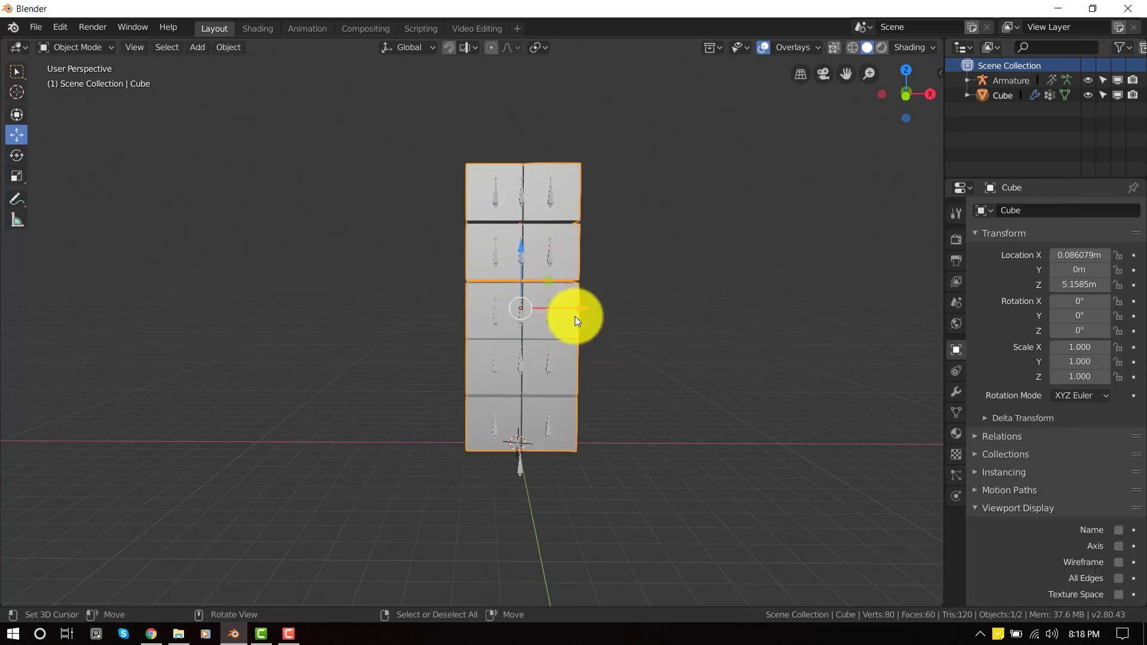
pyautogui.moveTo(575, 317)
pyautogui.mouseDown(button='middle')
pyautogui.moveTo(534, 332)
pyautogui.moveTo(587, 315)
pyautogui.mouseUp(button='middle')
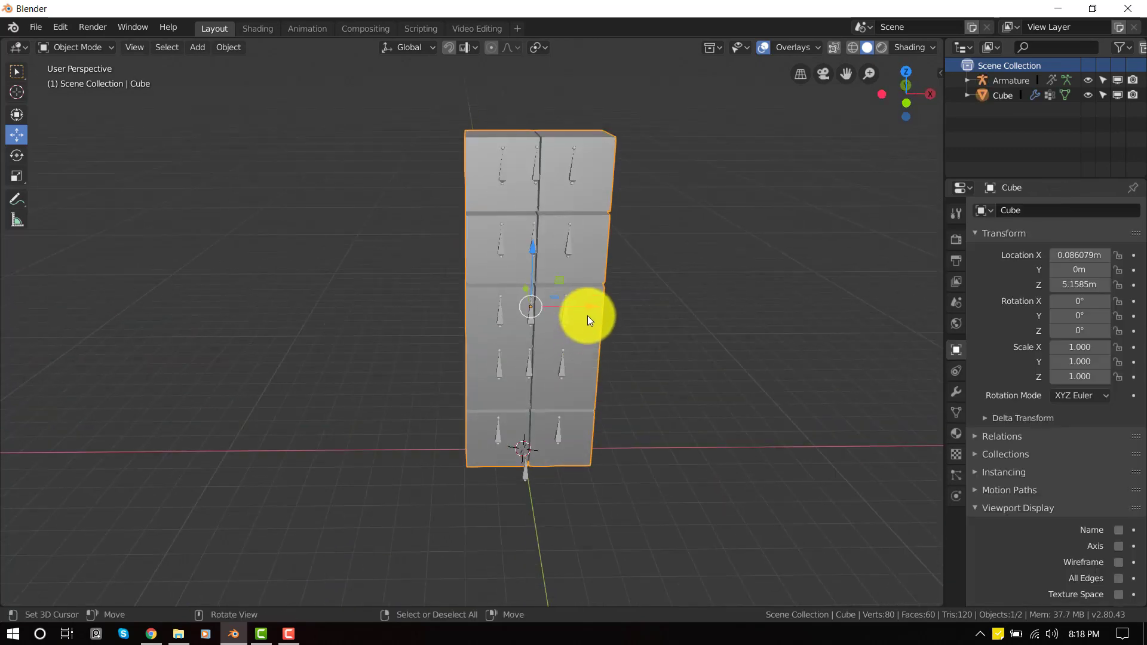
pyautogui.click(518, 489)
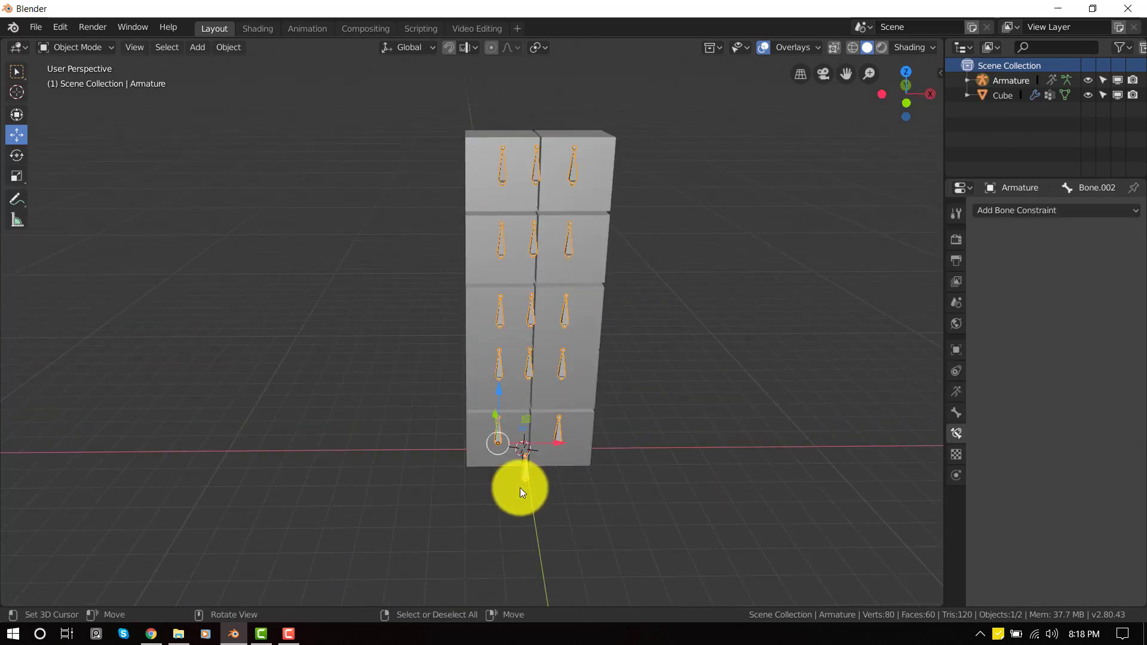
pyautogui.keyDown('shift'); pyautogui.click(604, 155); pyautogui.keyUp('shift')
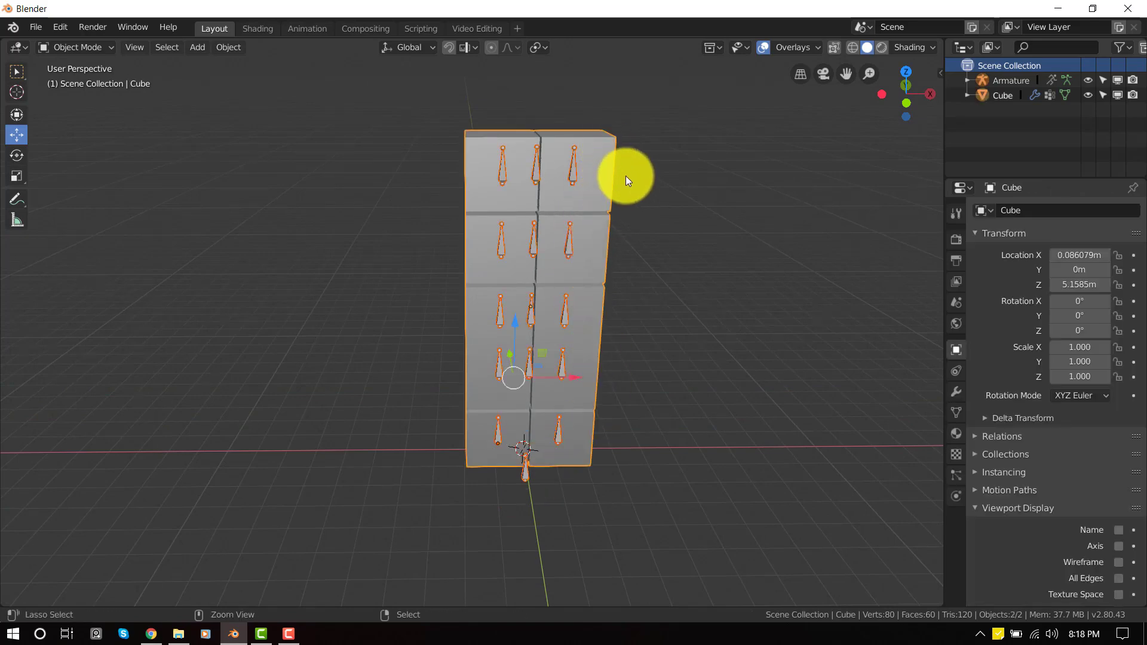
pyautogui.click(1009, 82)
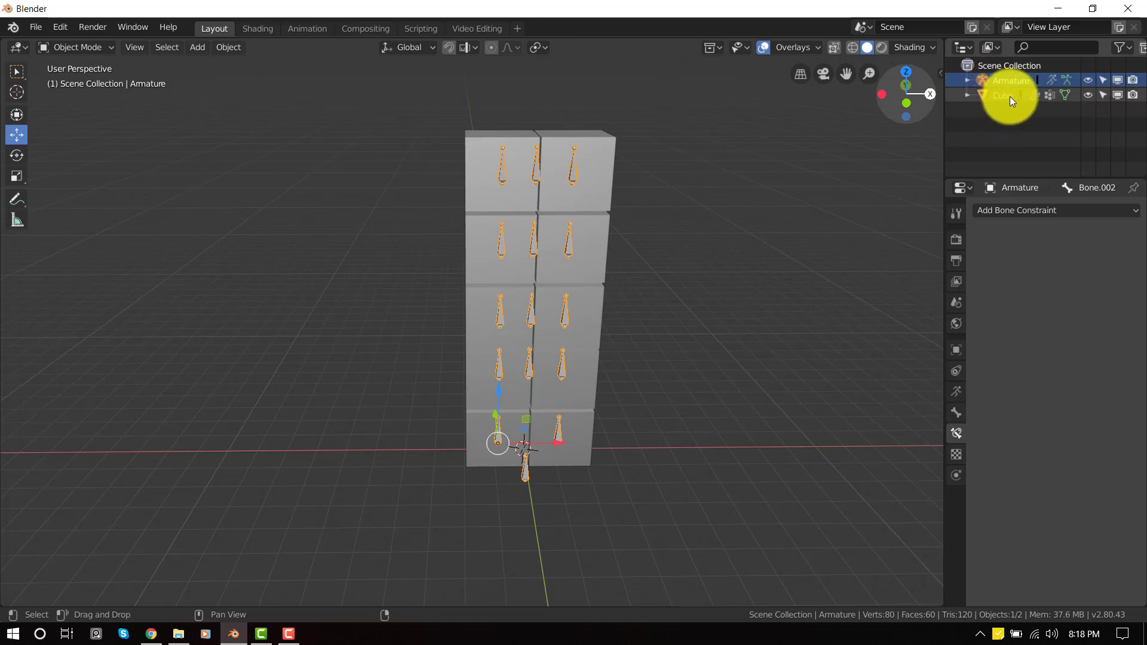
pyautogui.keyDown('ctrl'); pyautogui.click(1009, 95); pyautogui.keyUp('ctrl')
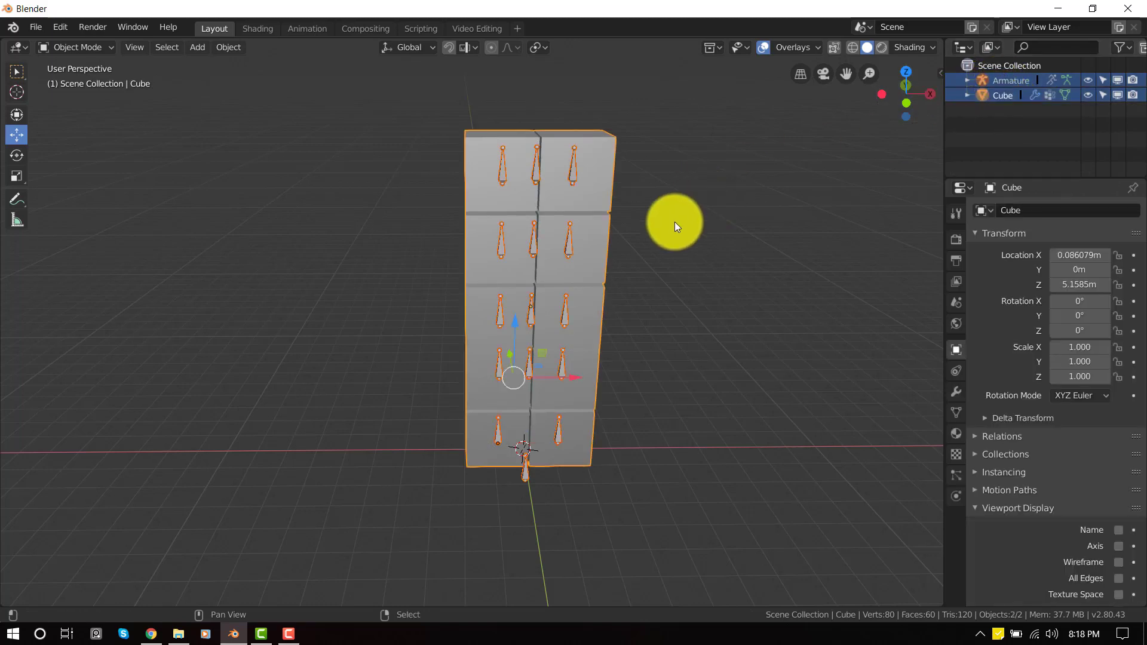
pyautogui.hotkey('ctrl', 'Tab')
pyautogui.click(641, 128)
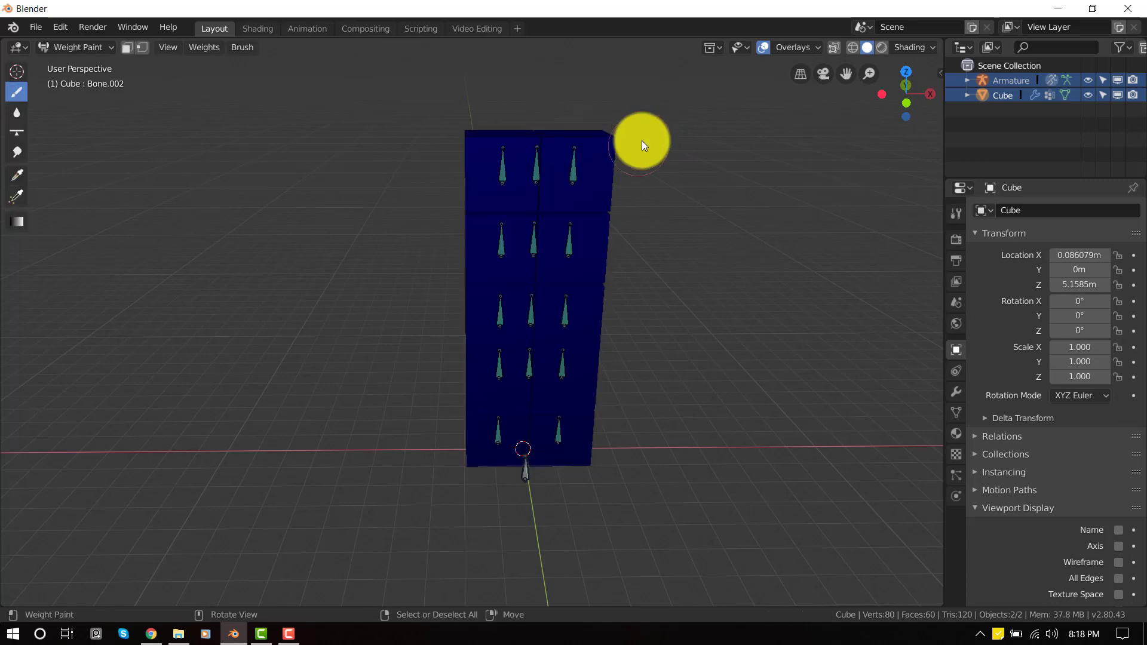
# Step: Deselect the whole Cube mesh in Edit Mode and return to Weight Paint mode
pyautogui.moveTo(598, 190); pyautogui.dragTo(626, 170, button='middle')
pyautogui.scroll(3, 626, 170)
pyautogui.moveTo(668, 103)
pyautogui.keyDown('shift'); pyautogui.mouseDown(button='middle')
pyautogui.moveTo(606, 210)
pyautogui.moveTo(571, 214)
pyautogui.mouseUp(button='middle'); pyautogui.keyUp('shift')
pyautogui.press('Tab')
pyautogui.hotkey('alt', 'a')
pyautogui.press('Tab')
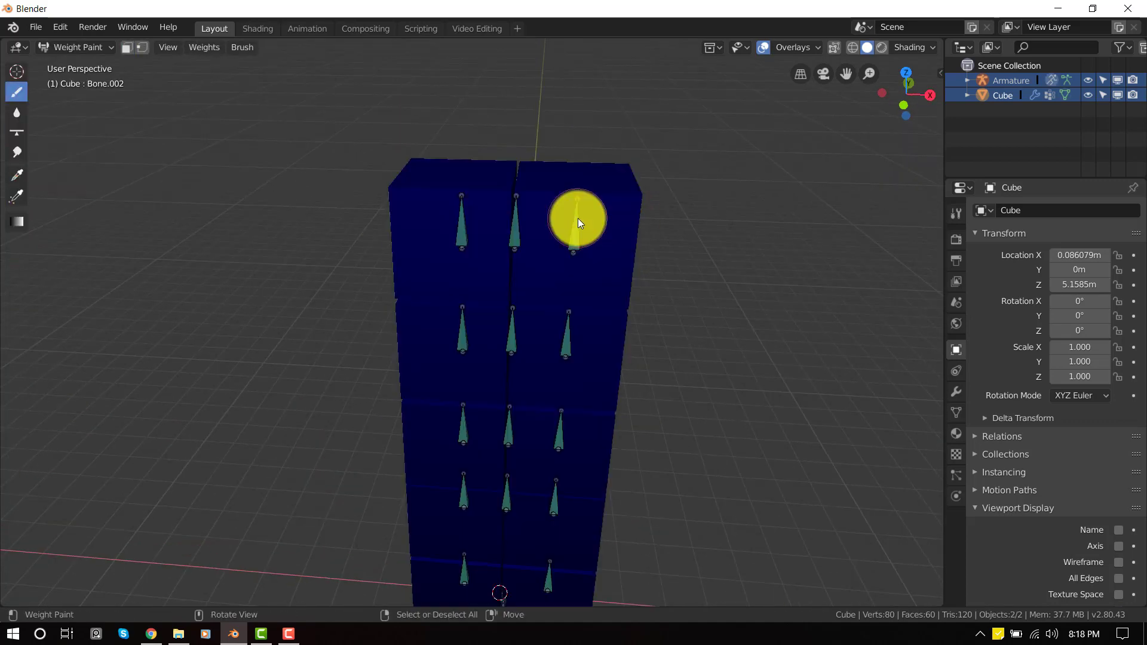
# Step: Assign all linked vertices of the topmost right-hand block to the Bone.013 vertex group with weight 1.000 and return to Weight Paint mode
pyautogui.moveTo(586, 225); pyautogui.dragTo(637, 203, button='middle')
pyautogui.press('Tab')
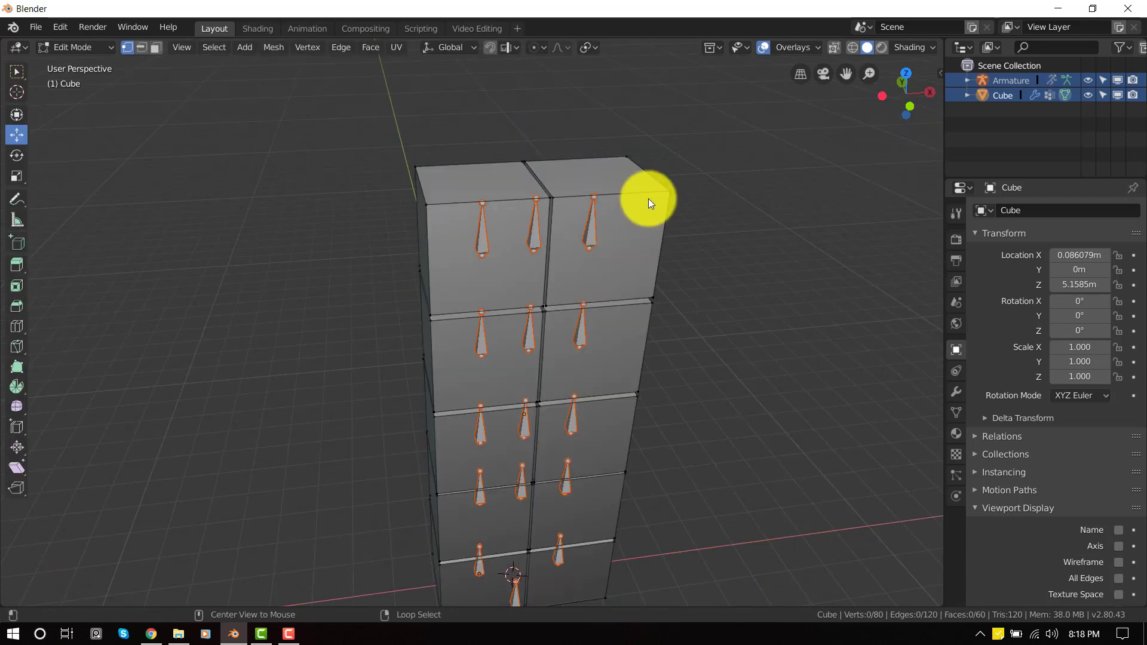
pyautogui.press('l')
pyautogui.moveTo(770, 317); pyautogui.dragTo(794, 328, button='middle')
pyautogui.click(956, 412)
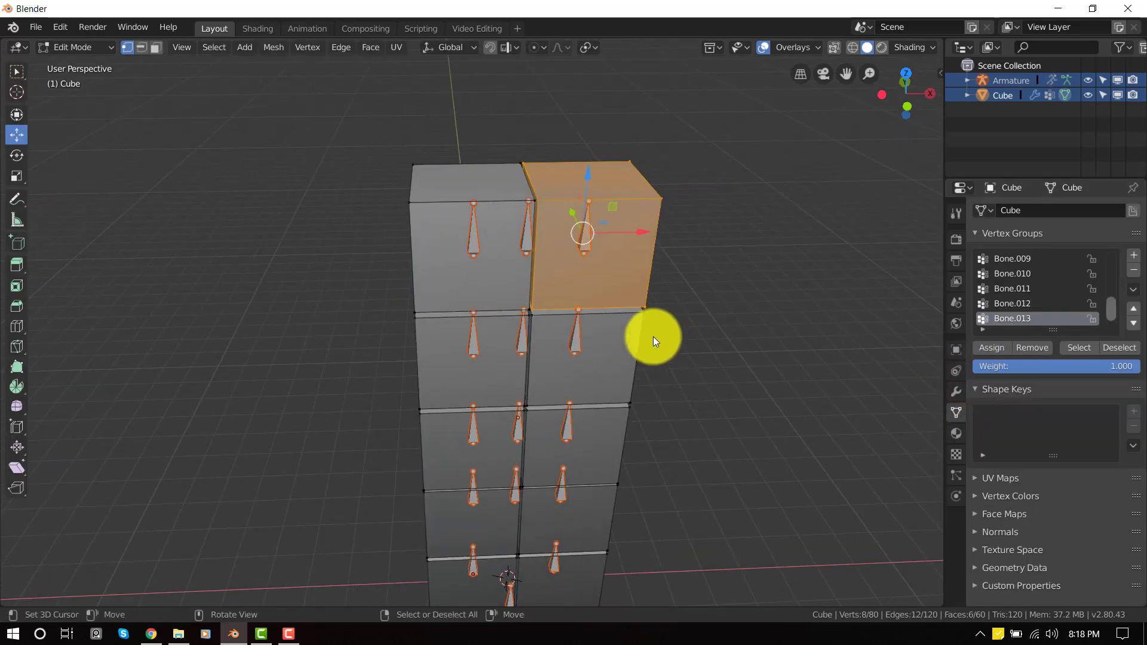
pyautogui.click(994, 348)
pyautogui.press('Tab')
# Step: Assign all linked vertices of the topmost left-hand block to the Bone.012 vertex group with weight 1.000 and return to Weight Paint mode
pyautogui.moveTo(636, 276); pyautogui.dragTo(601, 267, button='middle')
pyautogui.rightClick(469, 206)
pyautogui.press('Tab')
pyautogui.hotkey('alt', 'a')
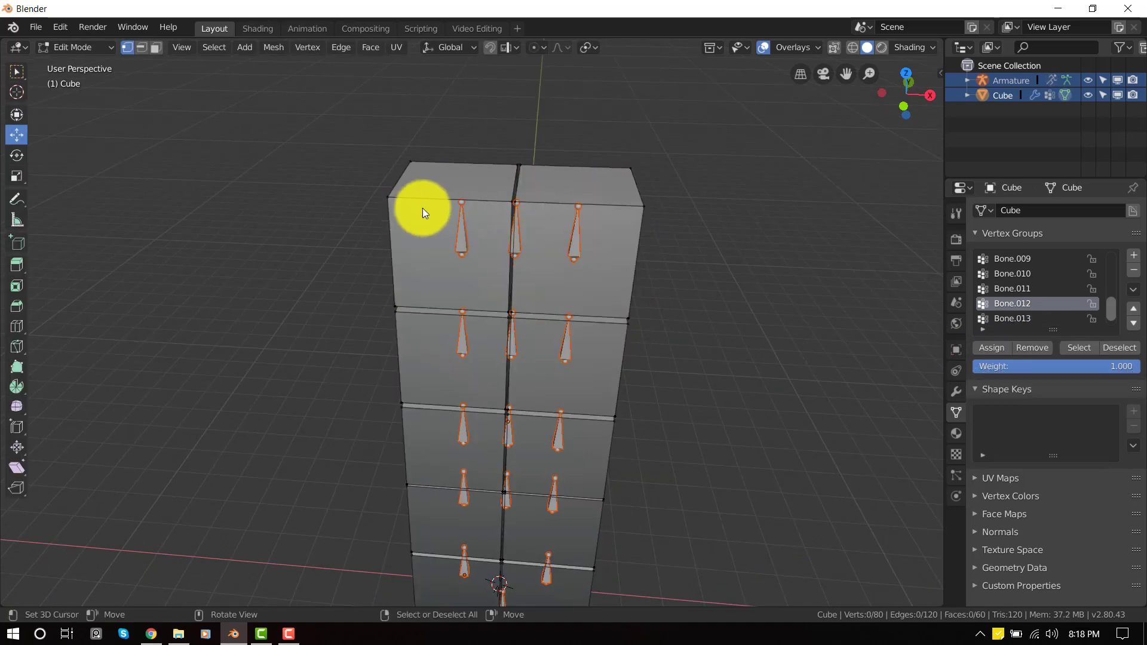
pyautogui.press('l')
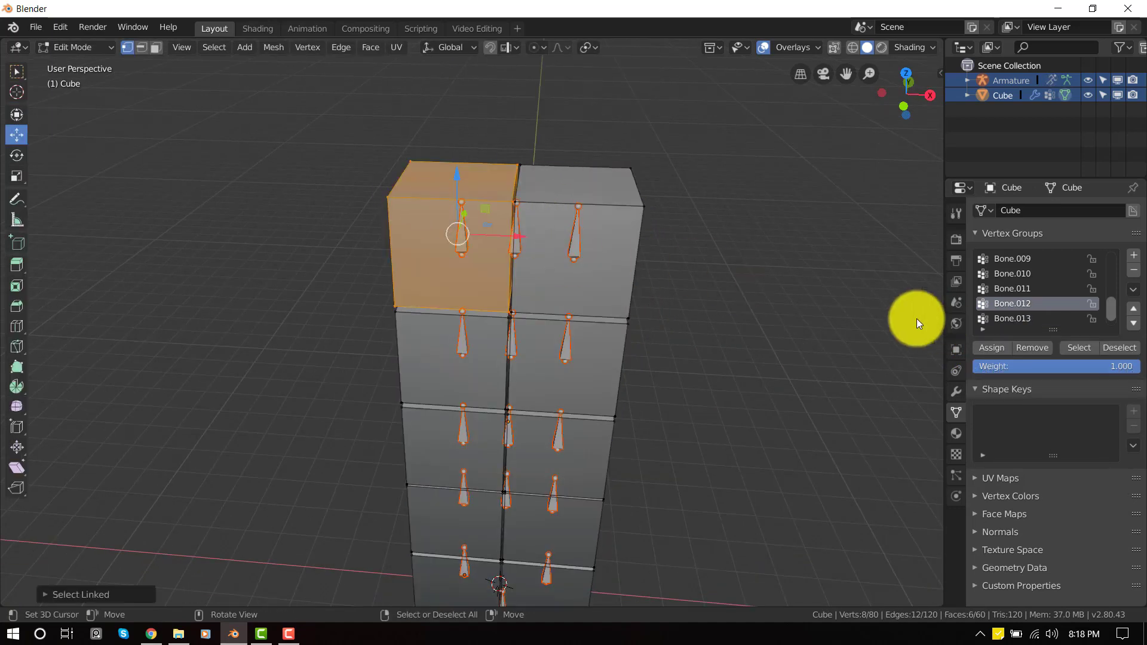
pyautogui.click(1002, 347)
pyautogui.press('Tab')
pyautogui.moveTo(419, 277); pyautogui.dragTo(521, 243, button='middle')
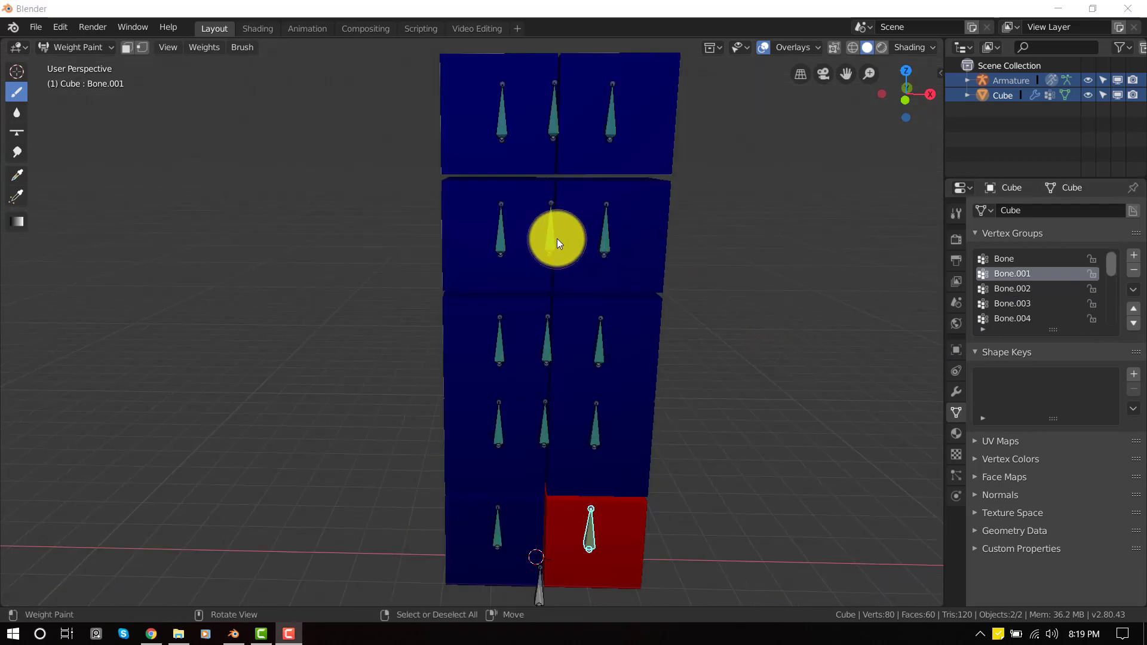
# Step: Check the weights of the bones in the second and third rows from the top in Weight Paint mode
pyautogui.rightClick(611, 218)
pyautogui.keyDown('ctrl'); pyautogui.click(600, 339); pyautogui.keyUp('ctrl')
pyautogui.keyDown('ctrl'); pyautogui.click(546, 340); pyautogui.keyUp('ctrl')
pyautogui.keyDown('ctrl'); pyautogui.click(499, 342); pyautogui.keyUp('ctrl')
# Step: Switch to Object Mode and make the armature the active object in front view
pyautogui.hotkey('ctrl', 'Tab')
pyautogui.click(497, 277)
pyautogui.press('KP_1')
pyautogui.scroll(-1, 587, 284)
pyautogui.click(511, 524)
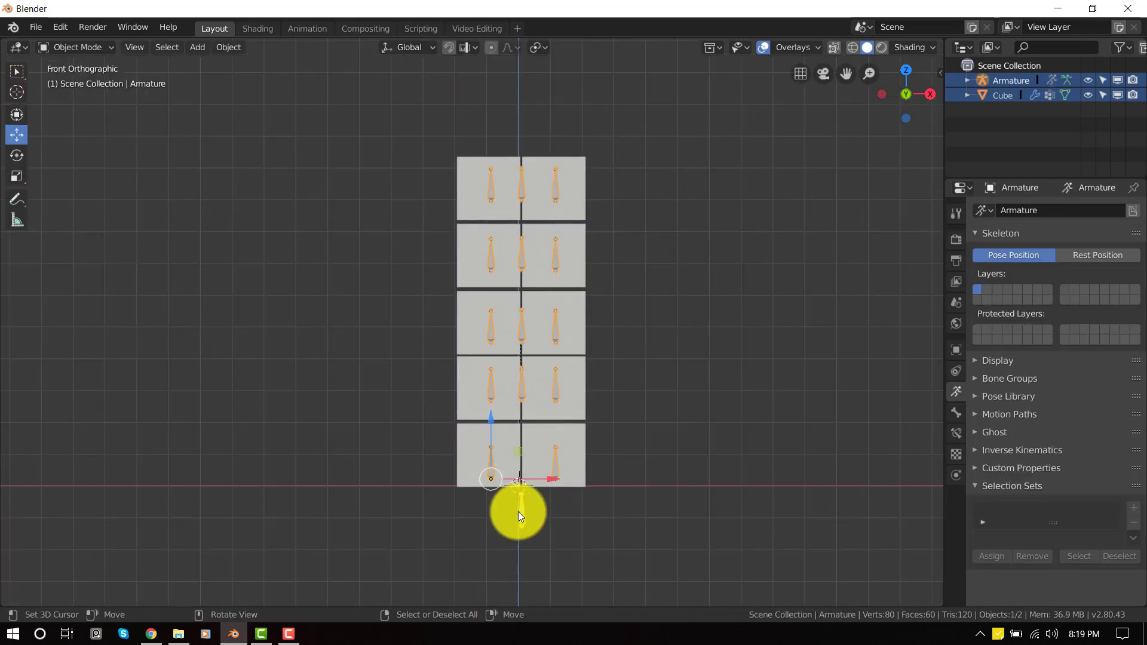
# Step: Select the lowest centre bone in Pose Mode and hide all the other bones
pyautogui.hotkey('ctrl', 'Tab')
pyautogui.click(518, 512)
pyautogui.moveTo(519, 513); pyautogui.dragTo(673, 316, button='middle')
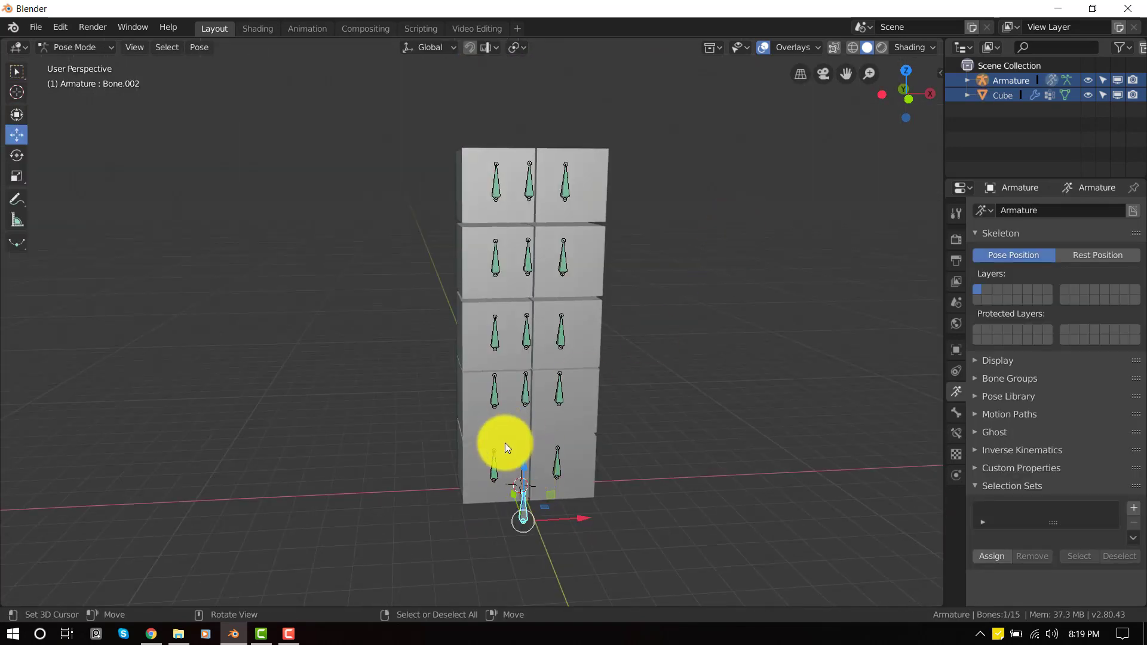
pyautogui.hotkey('shift', 'h')
# Step: Test the zipper by moving the lowest centre bone along the Z axis
pyautogui.moveTo(565, 440); pyautogui.dragTo(526, 468, button='middle')
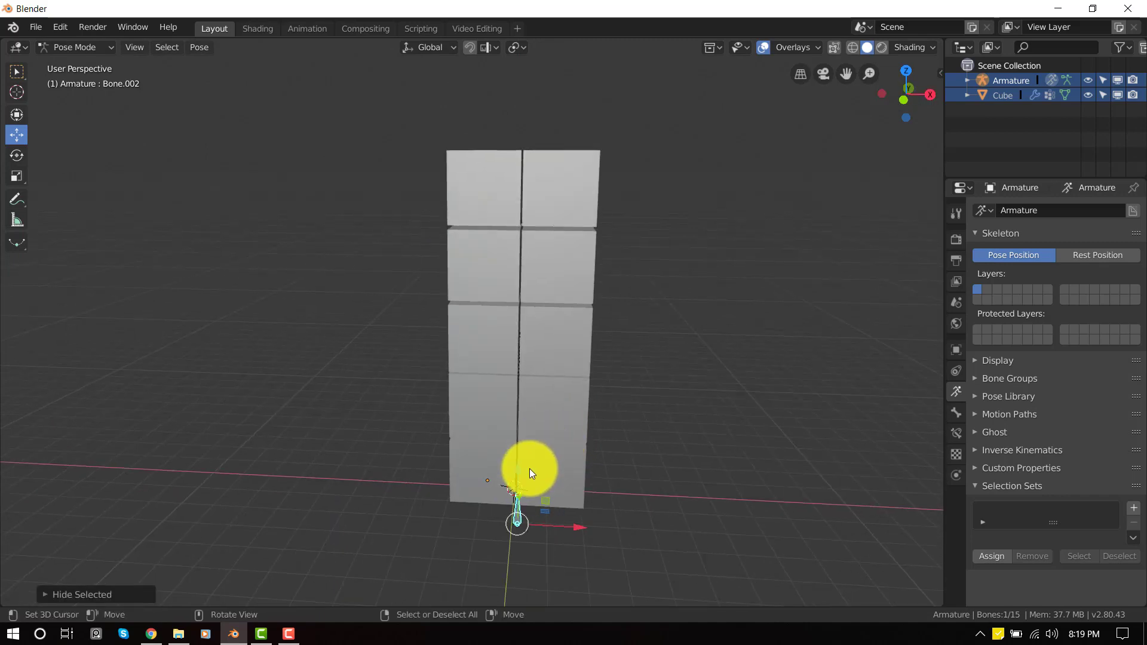
pyautogui.press('g')
pyautogui.press('z')
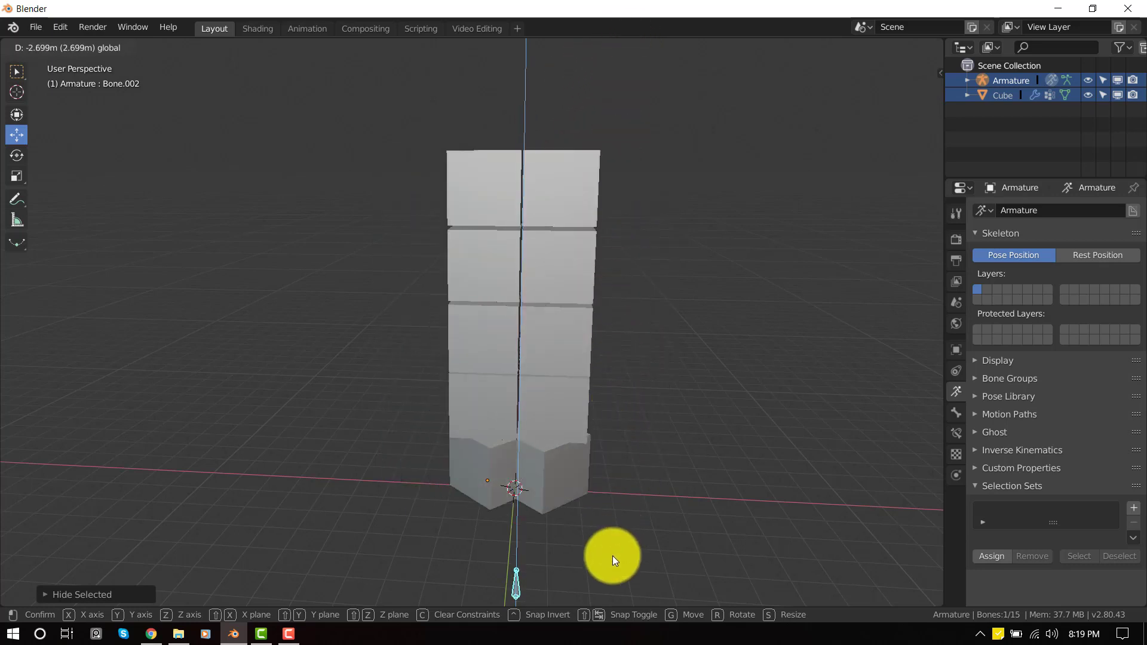
pyautogui.moveTo(613, 556); pyautogui.dragTo(719, 478)
# Step: Add a Limit Location bone constraint to the lowest centre bone and convert it to Local Space
pyautogui.press('KP_1')
pyautogui.click(957, 434)
pyautogui.click(1077, 212)
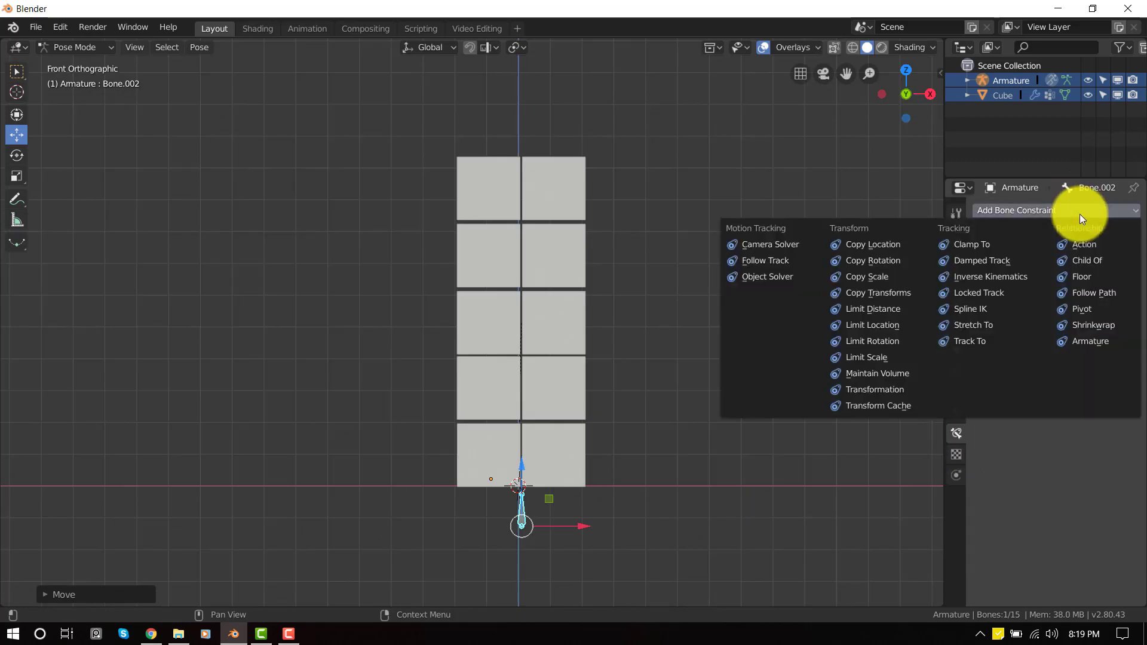
pyautogui.click(880, 330)
pyautogui.click(1090, 351)
pyautogui.click(1064, 286)
# Step: Enable the minimum and maximum X and Z limits, the minimum Y limit and For Transform in the Limit Location constraint
pyautogui.click(983, 261)
pyautogui.click(983, 293)
pyautogui.click(983, 329)
pyautogui.click(1124, 263)
pyautogui.click(1118, 292)
pyautogui.click(1039, 261)
# Step: Test-move the constrained bone up past the blocks and turn on its Maximum Y limit
pyautogui.press('g')
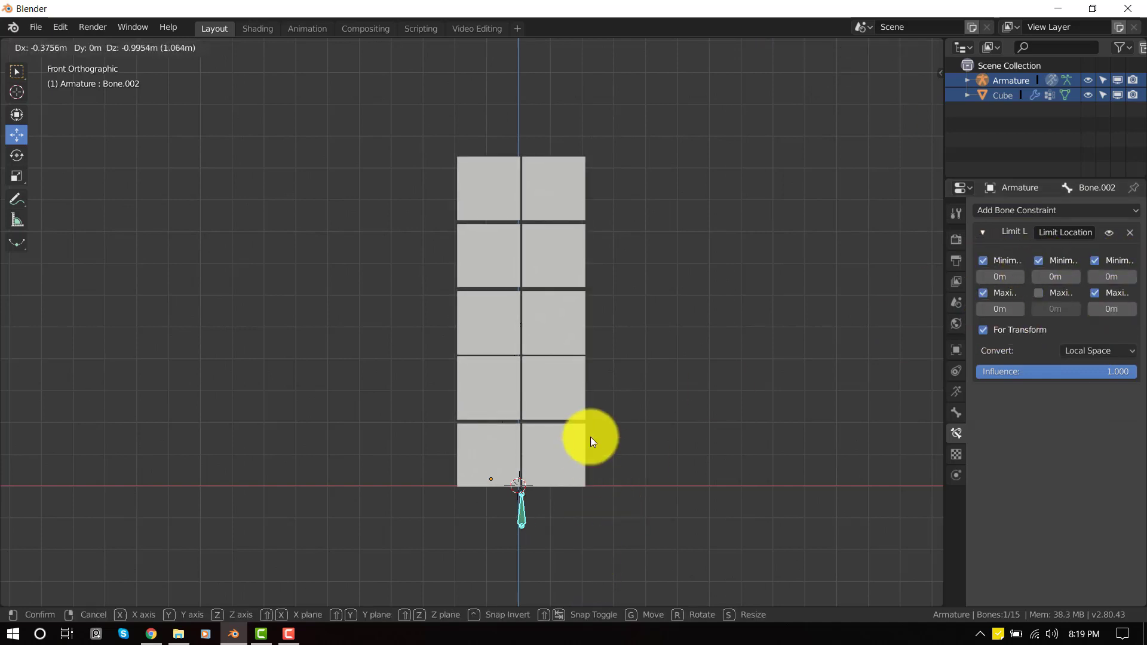
pyautogui.click(654, 101)
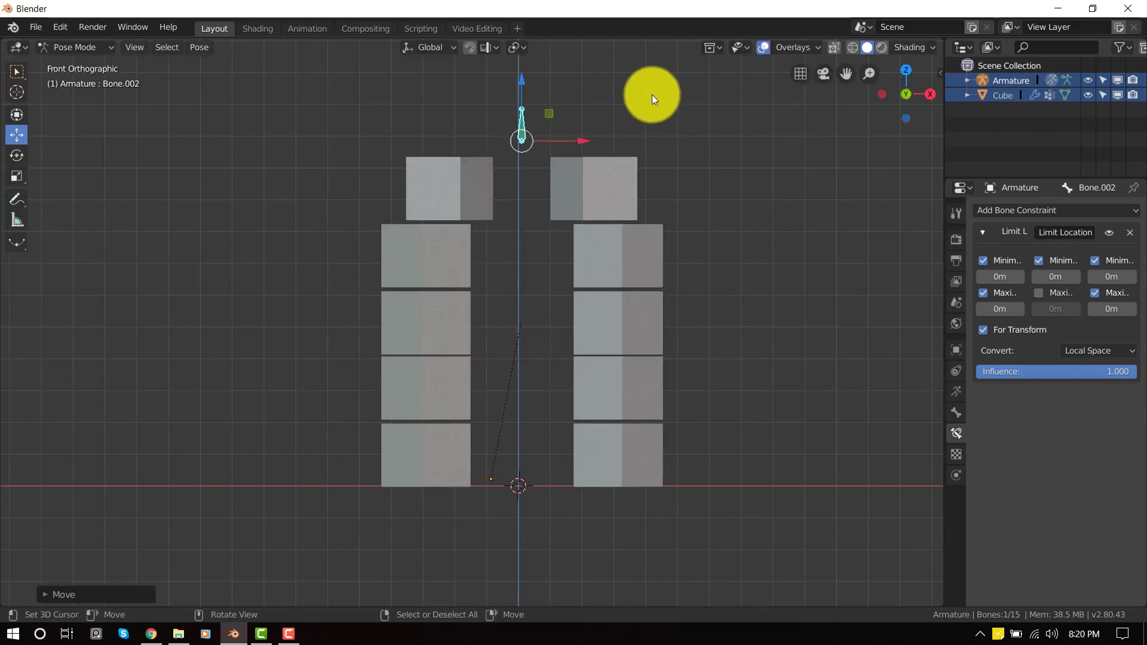
pyautogui.click(1055, 304)
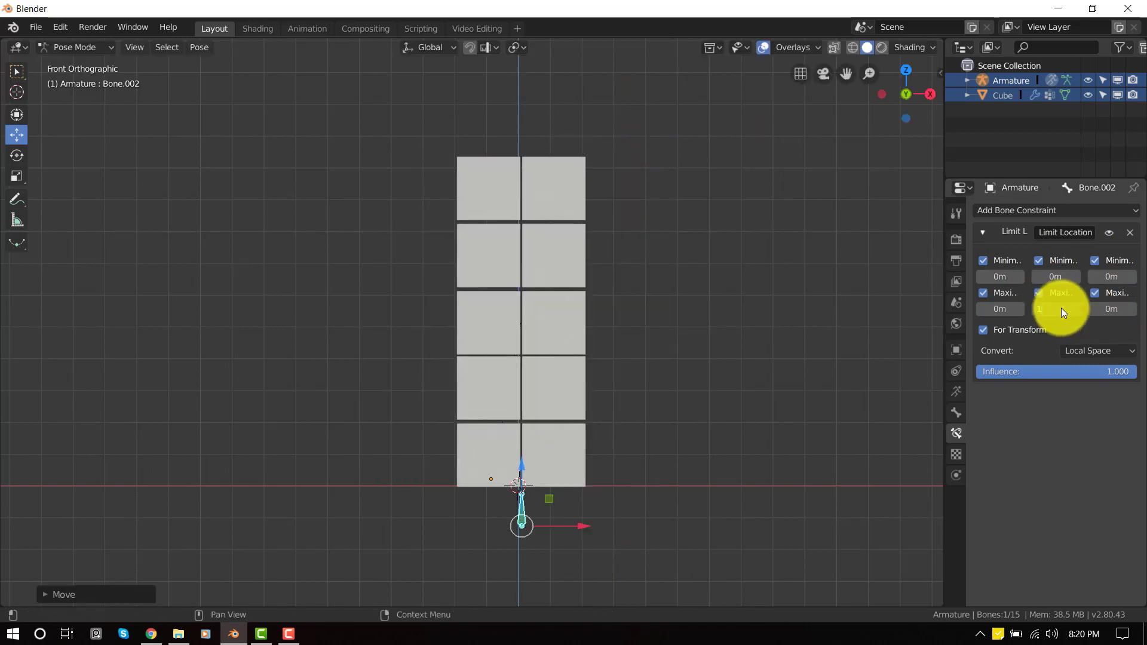
pyautogui.press('Return')
pyautogui.press('g')
pyautogui.click(612, 140)
# Step: Set the Maximum Y limit of the Limit Location constraint to 15 m
pyautogui.click(1057, 311)
pyautogui.write('15')
pyautogui.press('Return')
# Step: Test the limited bone by moving it above the blocks and back down below them, ending in front view
pyautogui.press('g')
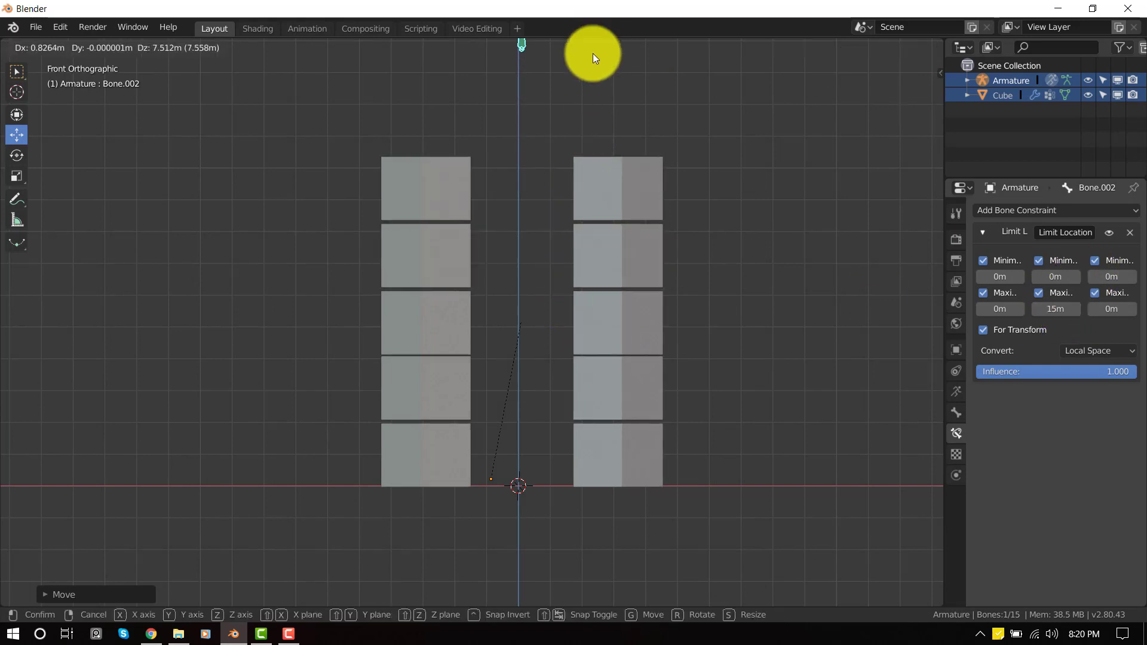
pyautogui.click(593, 197)
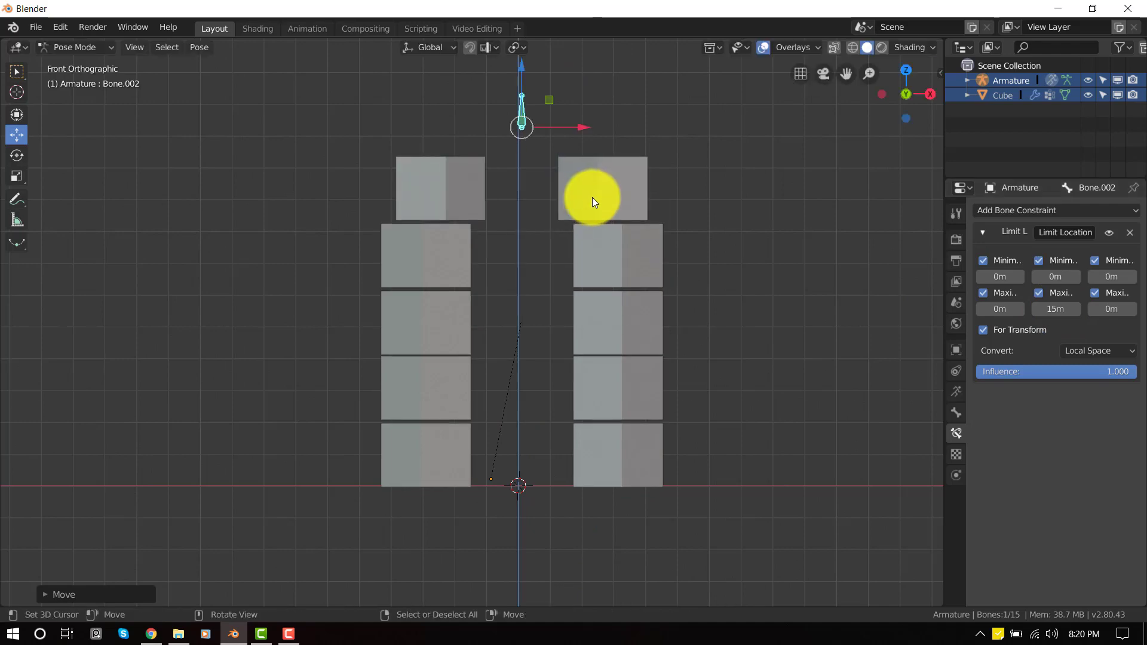
pyautogui.moveTo(592, 197); pyautogui.dragTo(546, 300, button='middle')
pyautogui.press('g')
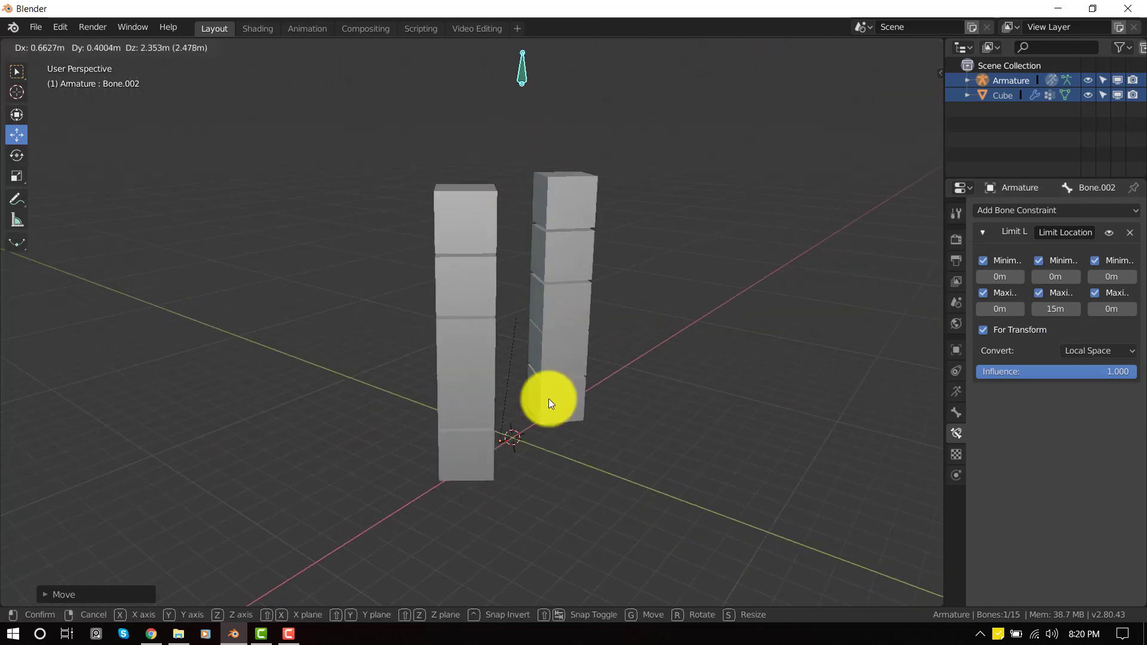
pyautogui.click(561, 196)
pyautogui.press('KP_1')
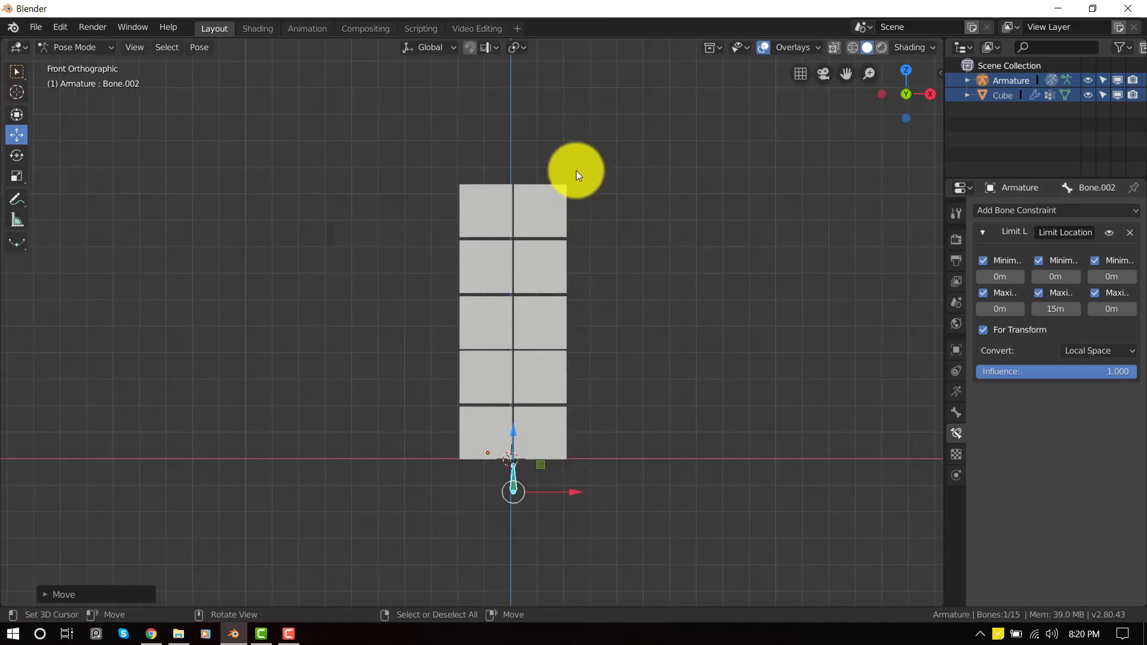